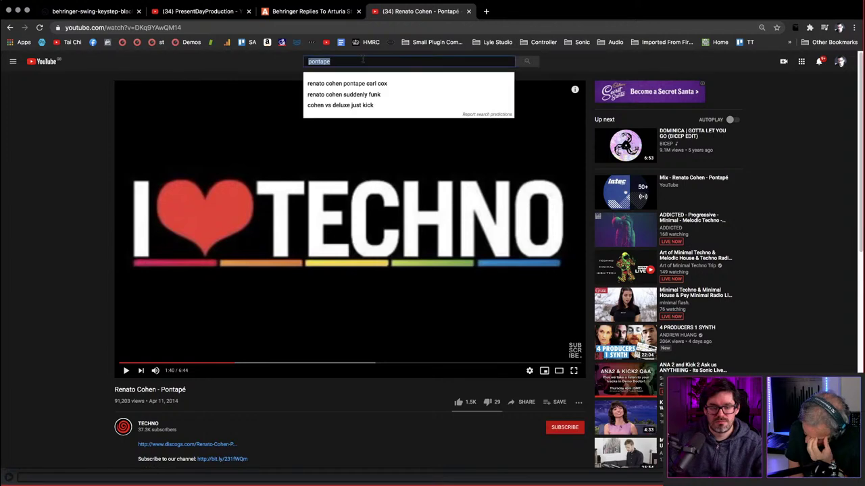
- Search YouTube for "moonman galaxia"
text(moon man)
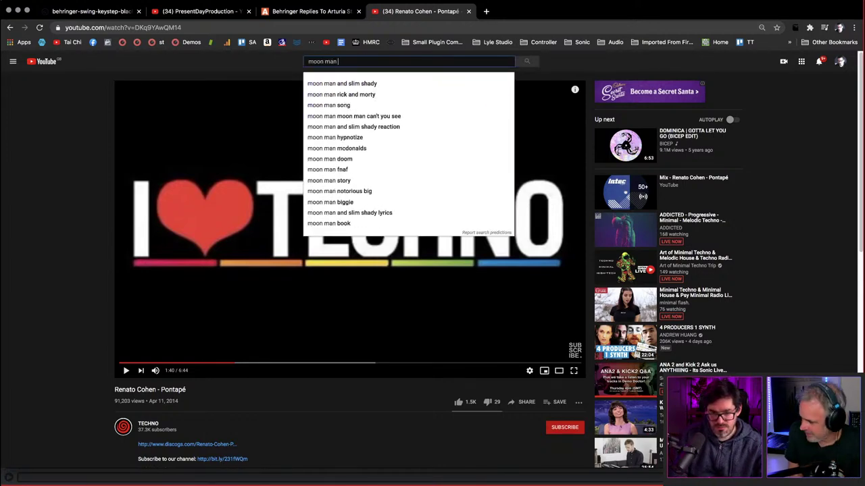
key(Return)
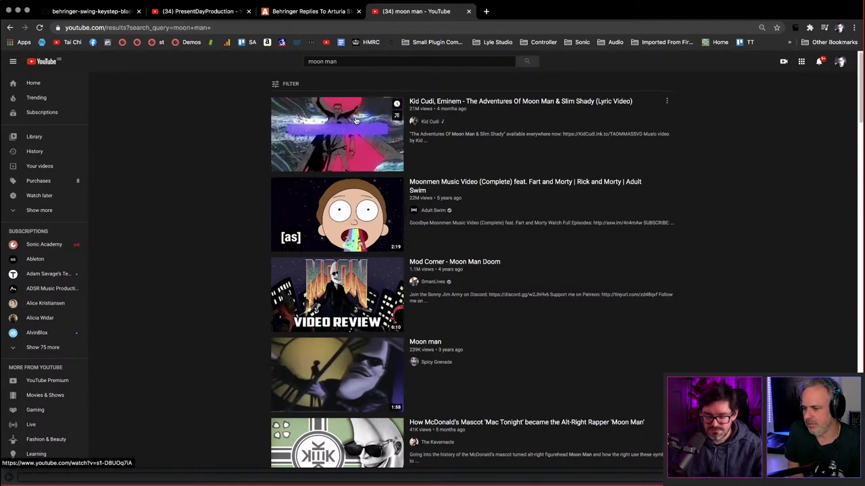
click(343, 60)
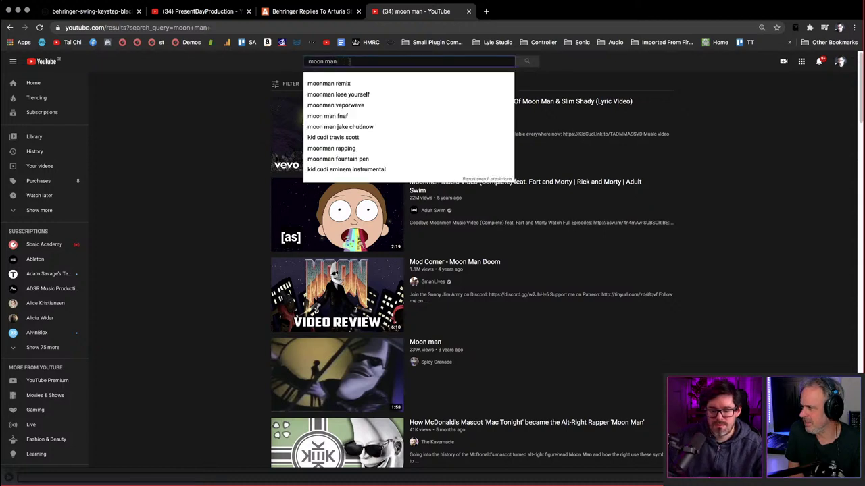
text(ga)
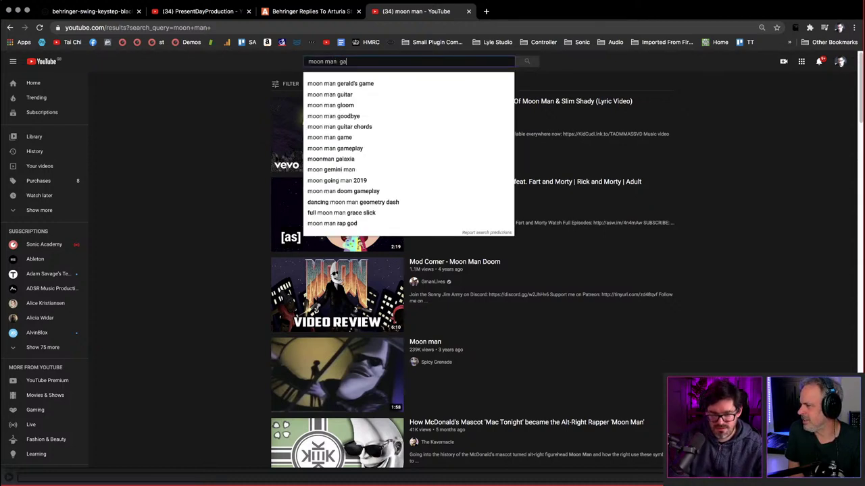
key(Down)
key(Down)
key(Down)
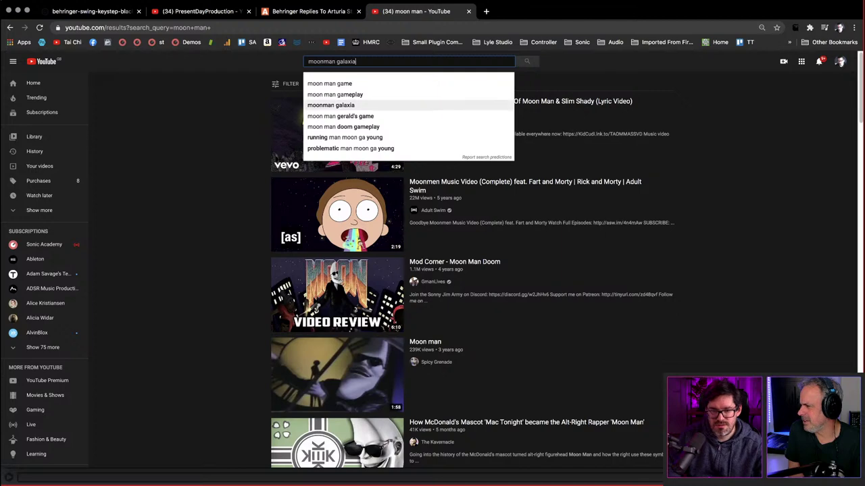
key(Return)
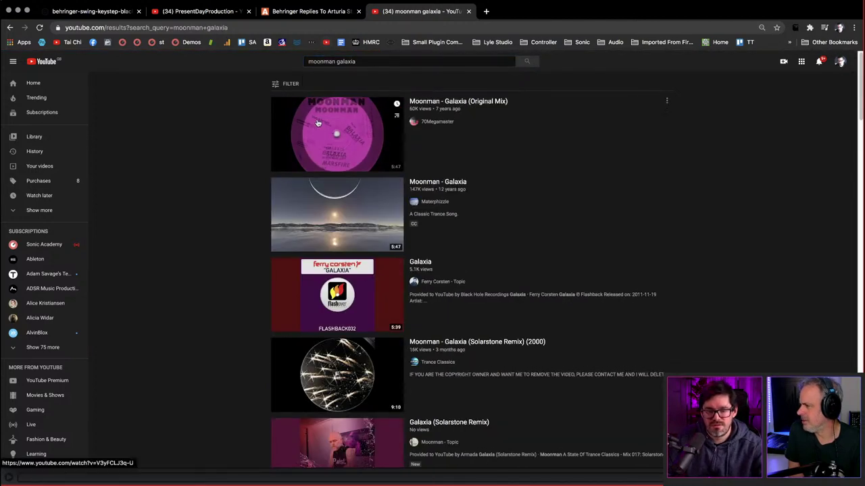
- Play "Moonman - Galaxia (Original Mix)", skip the advert, skim ahead through the track and pause at 1:46
click(336, 131)
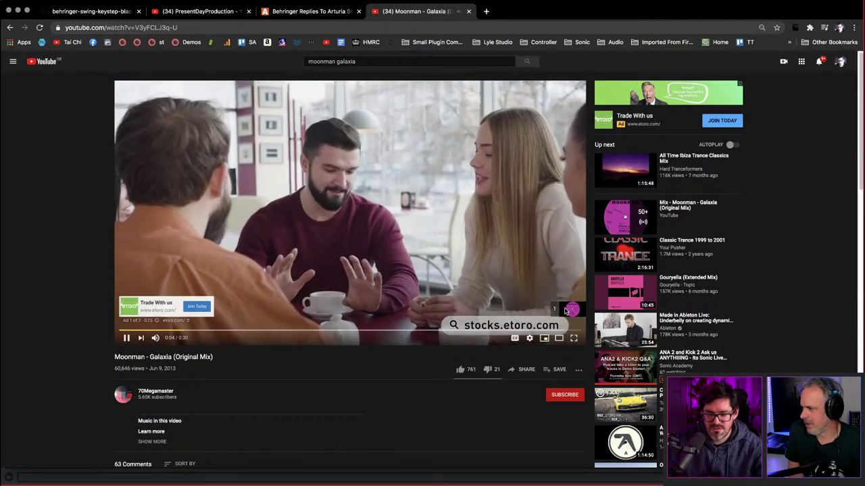
click(564, 311)
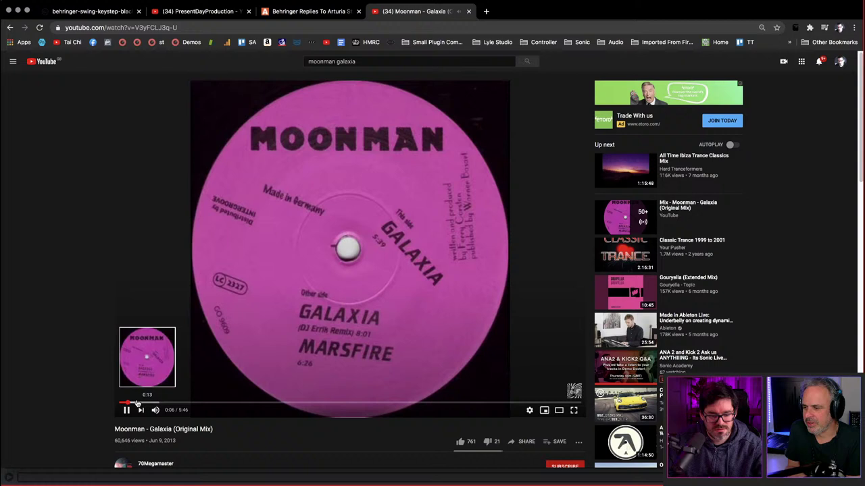
click(152, 404)
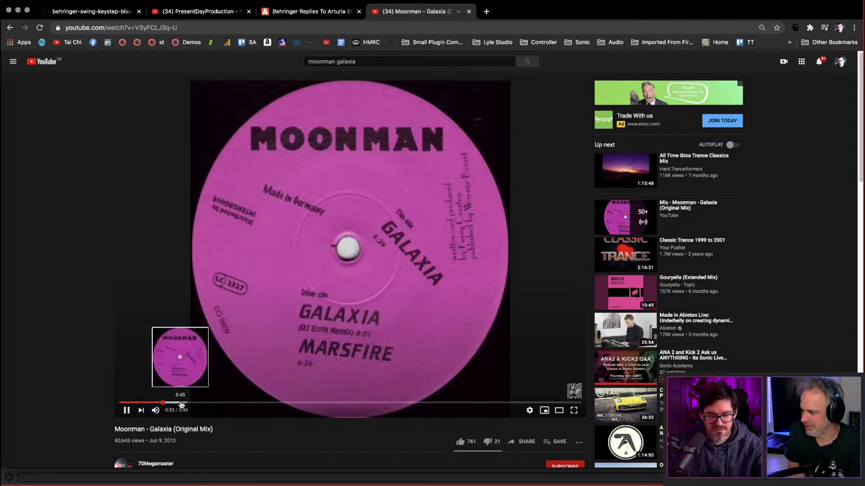
click(199, 403)
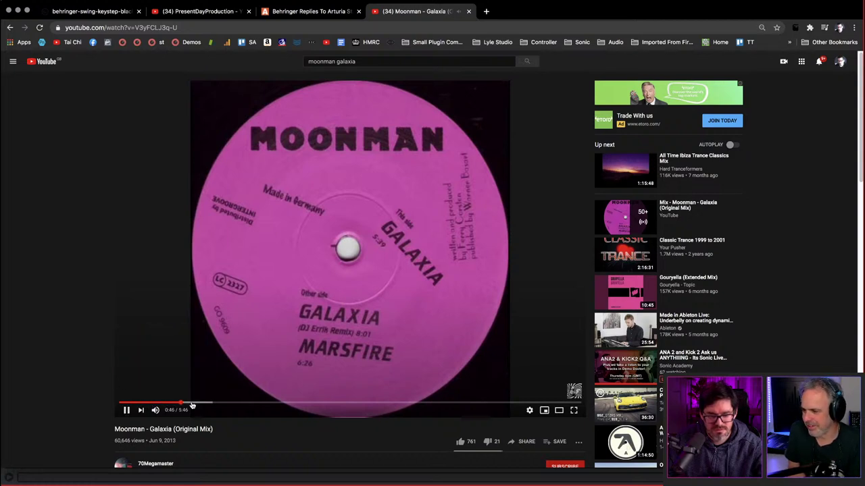
click(219, 404)
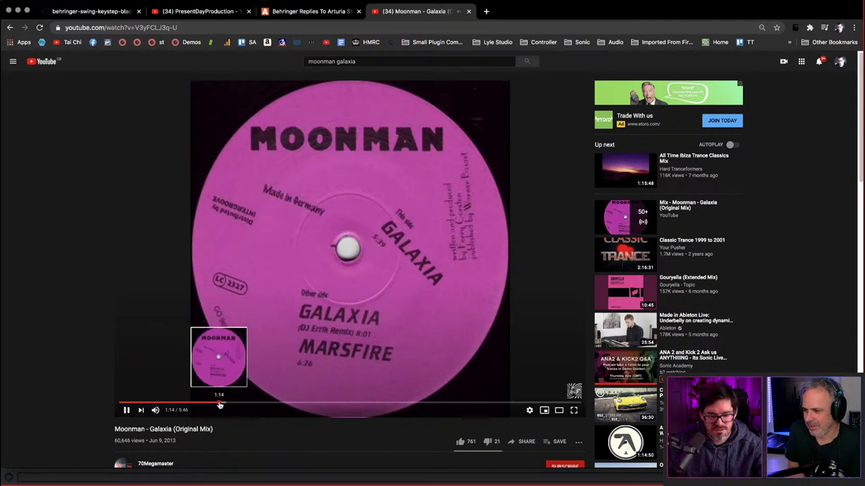
click(257, 405)
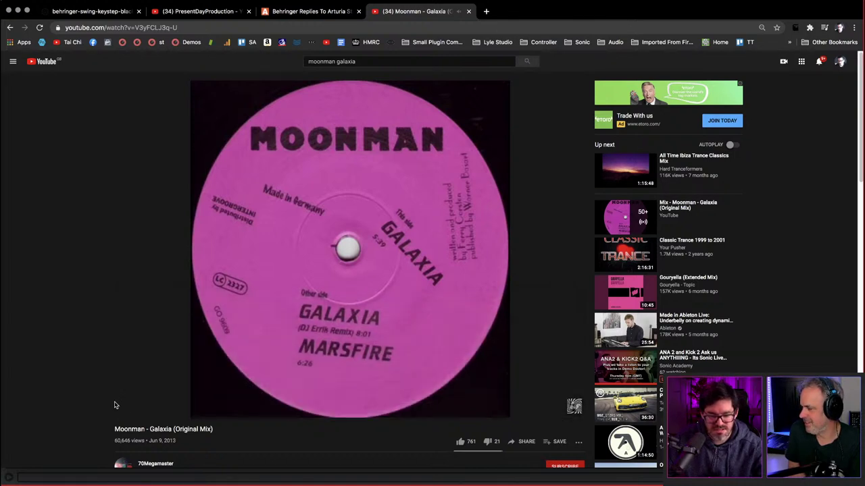
click(294, 89)
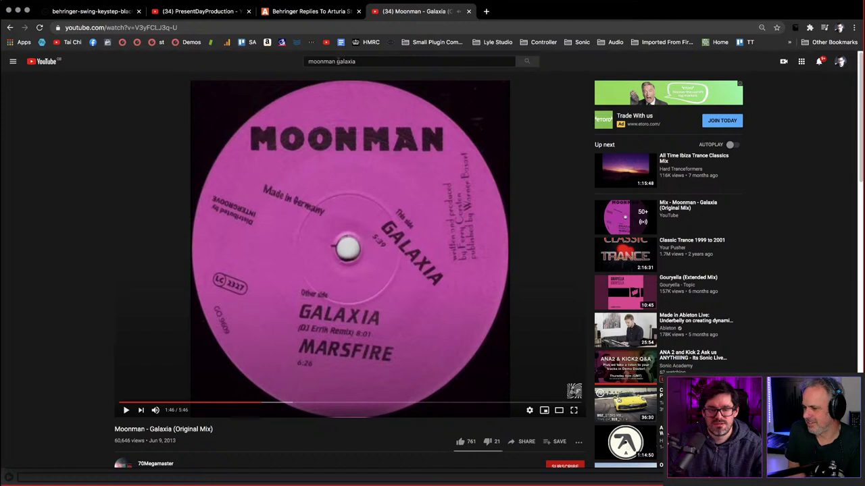
- Search for "cascade transcend moonman remix" and play the opening of the 1999 Moonman's Trancentral Remix, pausing at 0:21
double_click(338, 62)
text(cas)
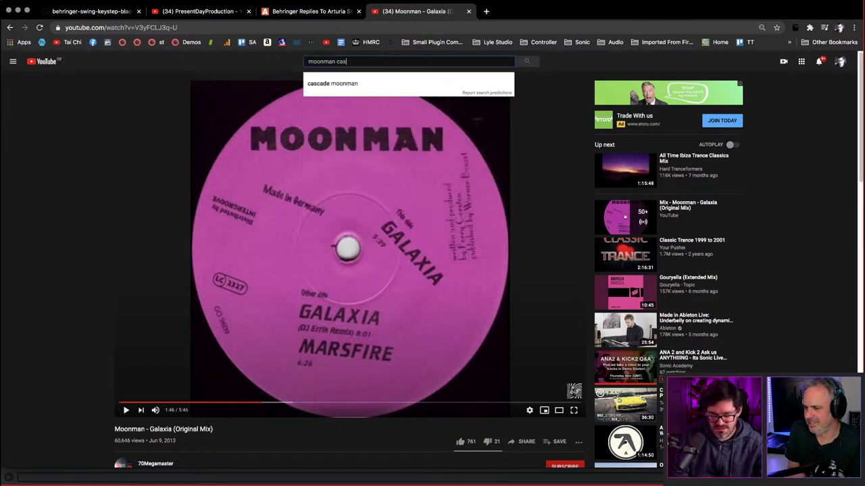
text(c)
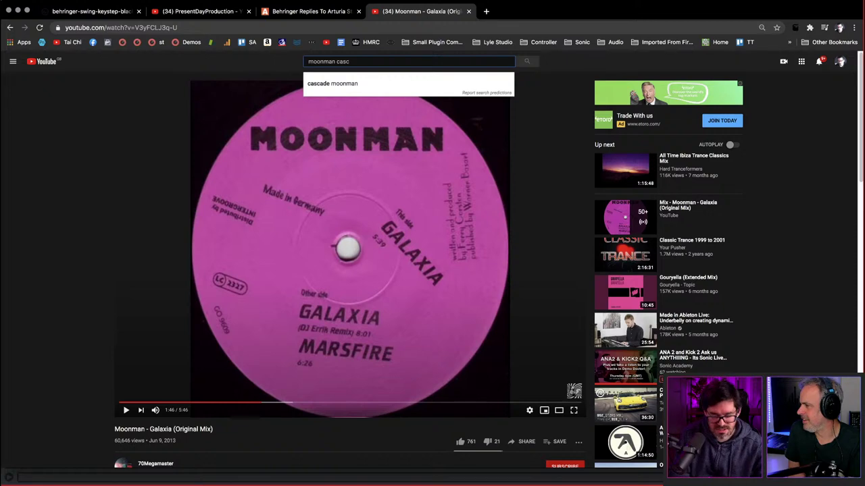
text(sade)
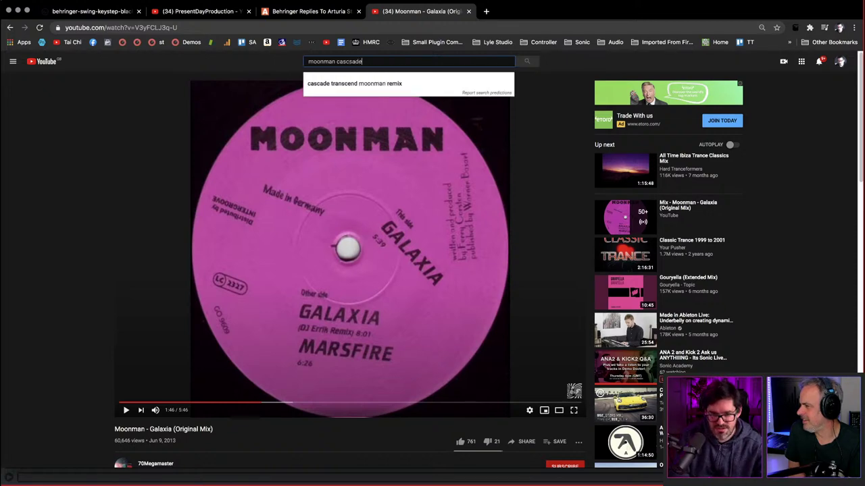
click(379, 83)
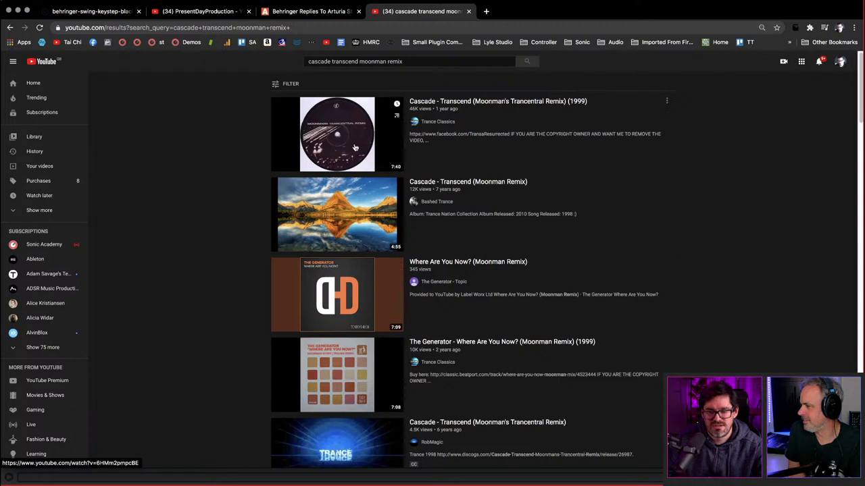
click(349, 134)
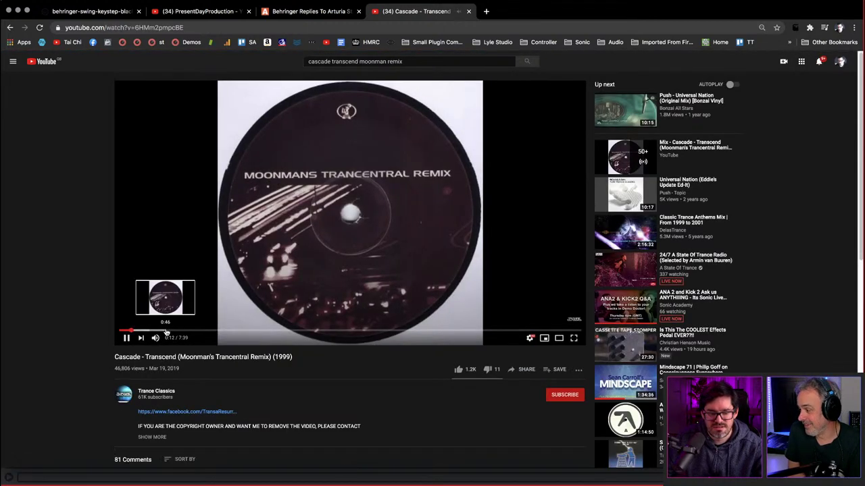
click(126, 339)
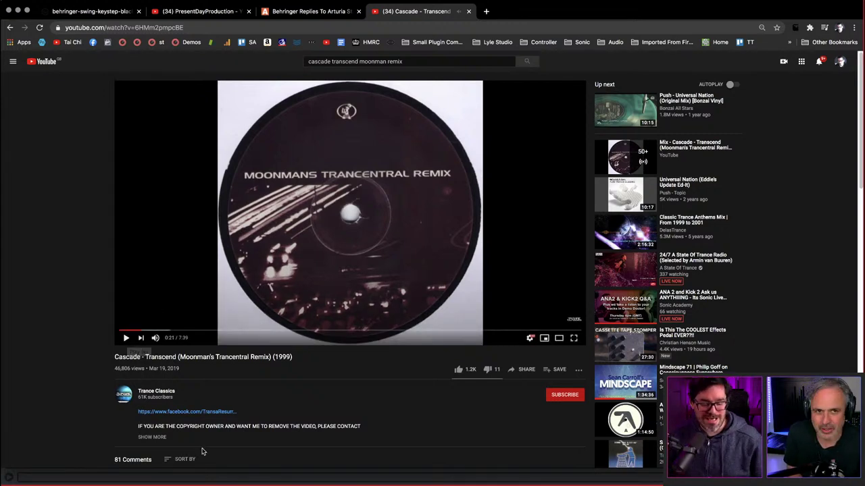
- Switch to Ableton Live, create an empty MIDI clip in the first slot of the Kick track and move the ANA 2 window aside
click(181, 480)
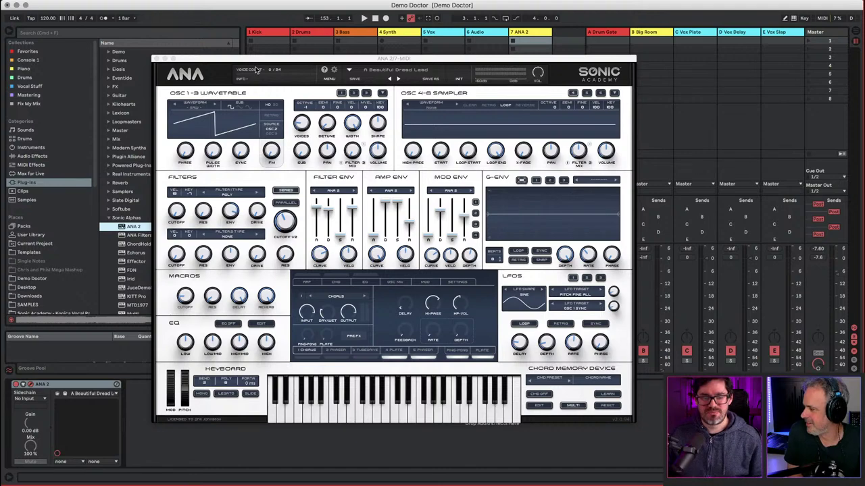
double_click(266, 43)
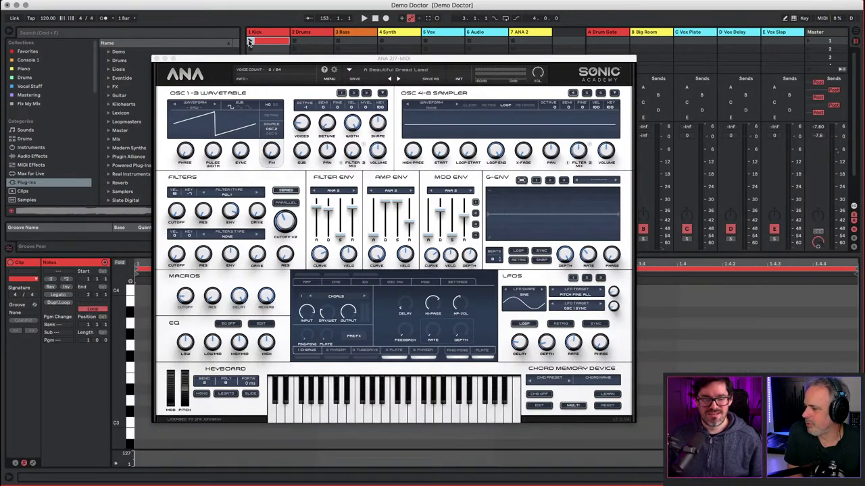
drag(187, 61, 349, 35)
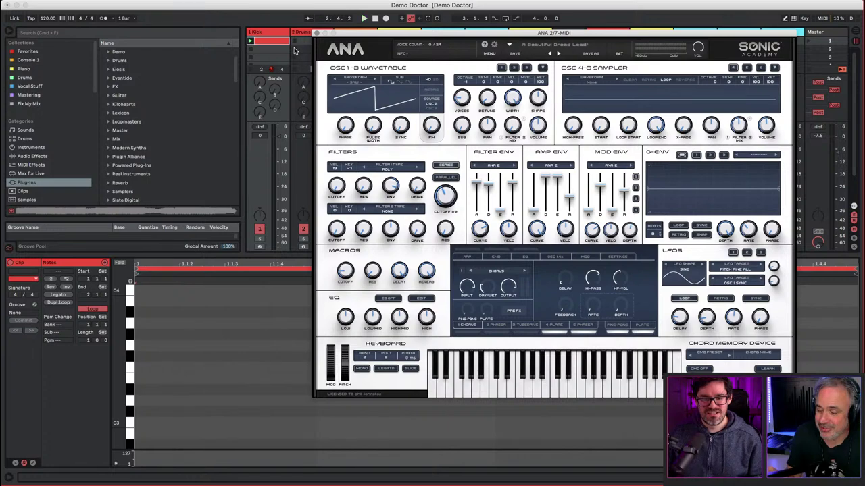
drag(425, 43, 384, 49)
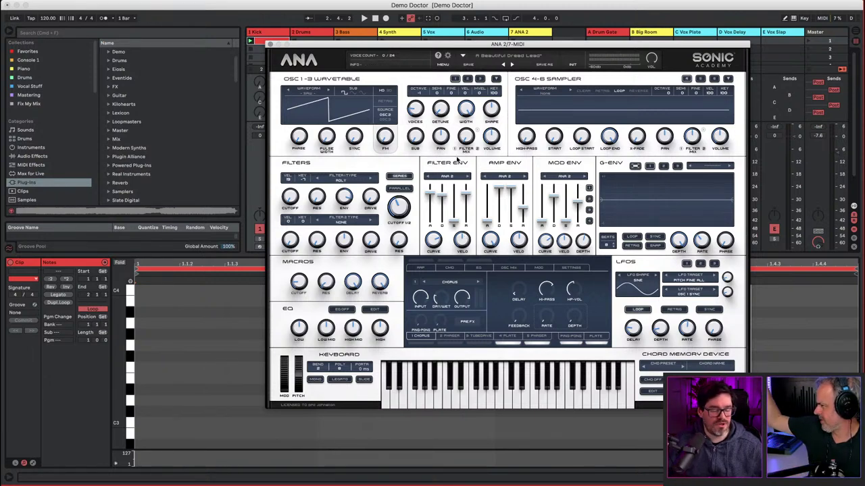
- Reset ANA 2 to its init preset and reposition the plug-in window over the session
click(574, 65)
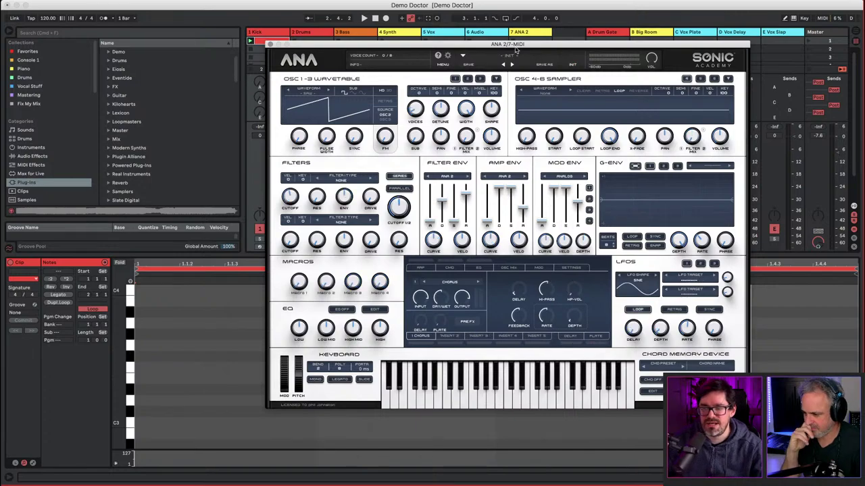
drag(471, 45, 285, 269)
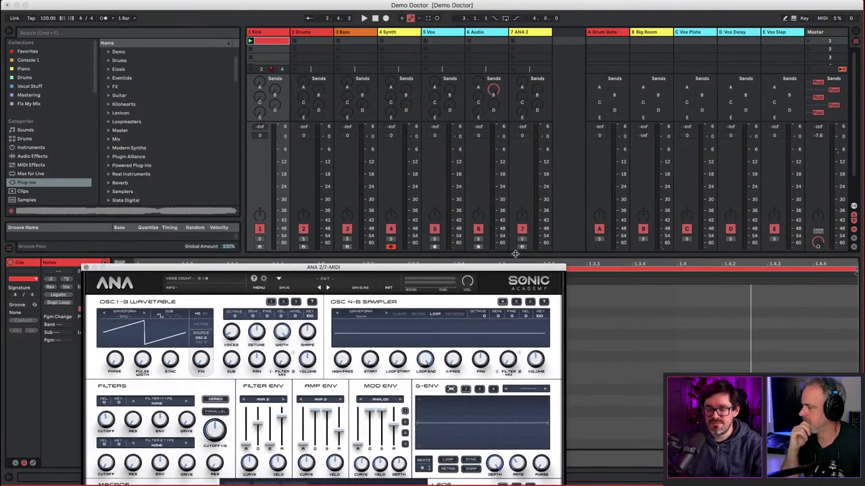
drag(465, 272, 523, 43)
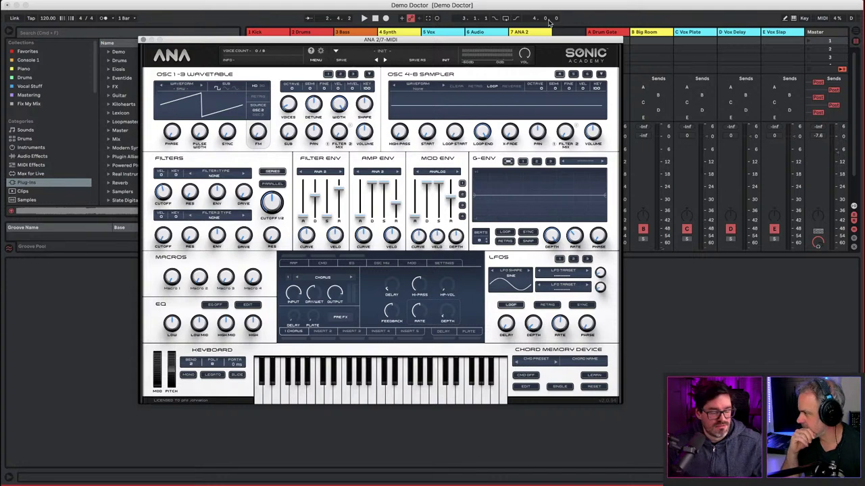
- Set the waveforms of ANA 2's oscillators 1 and 2 to the analog Sine
click(186, 93)
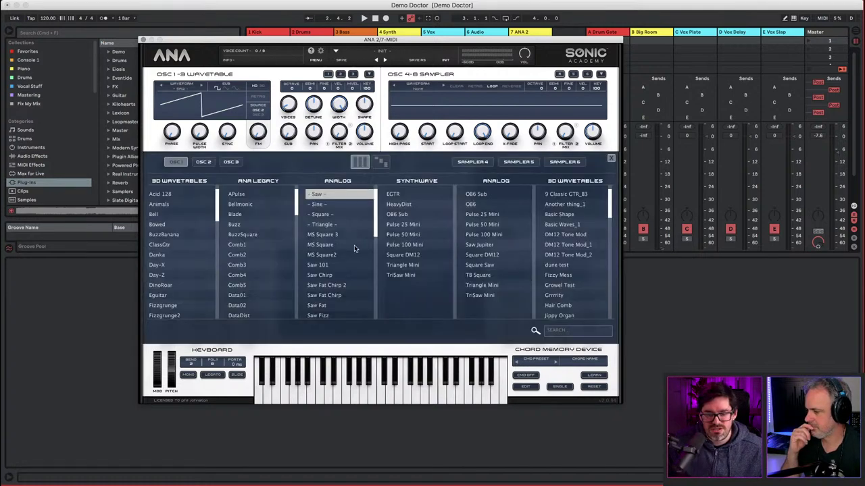
click(329, 204)
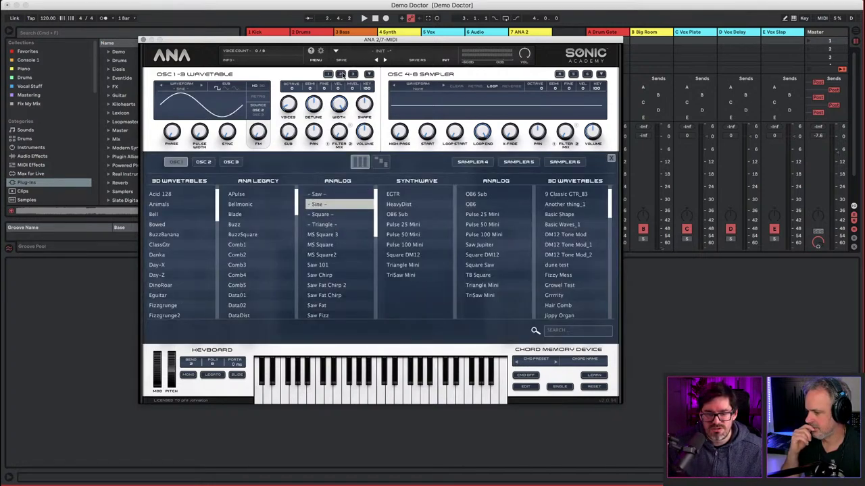
click(341, 75)
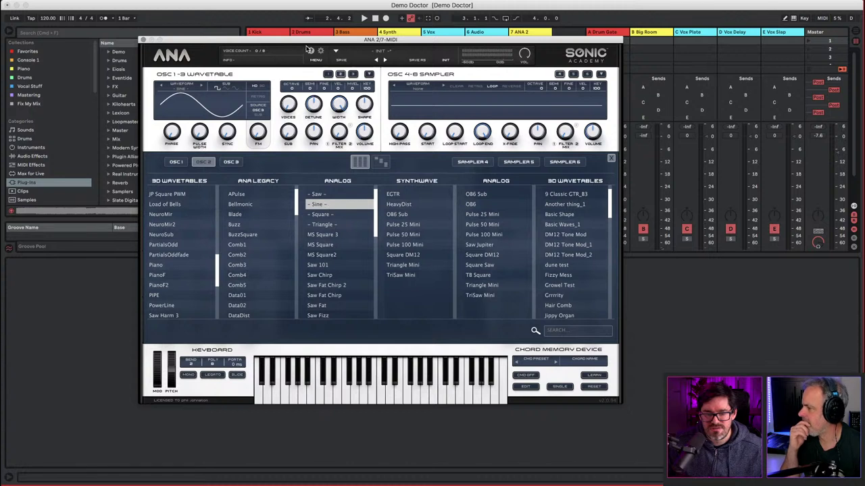
click(327, 75)
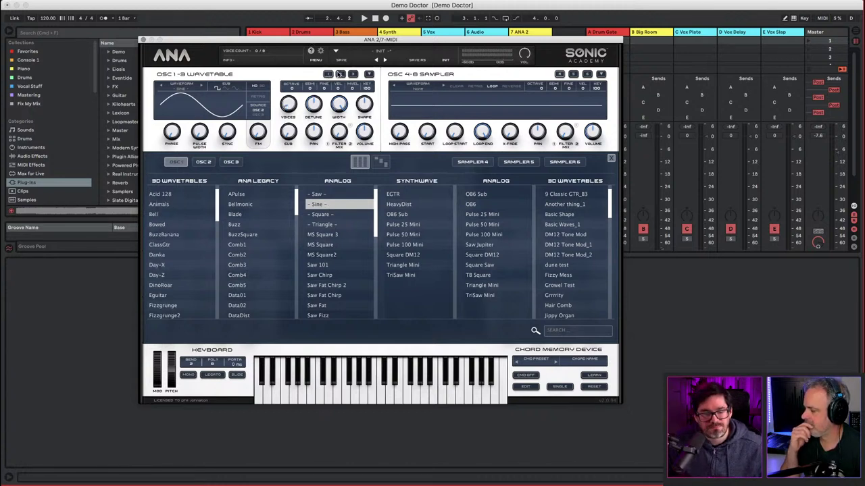
- Adjust the FM amount of oscillator 1 and lower the volume of oscillator 2, finishing on oscillator 1's settings
drag(256, 137, 275, 91)
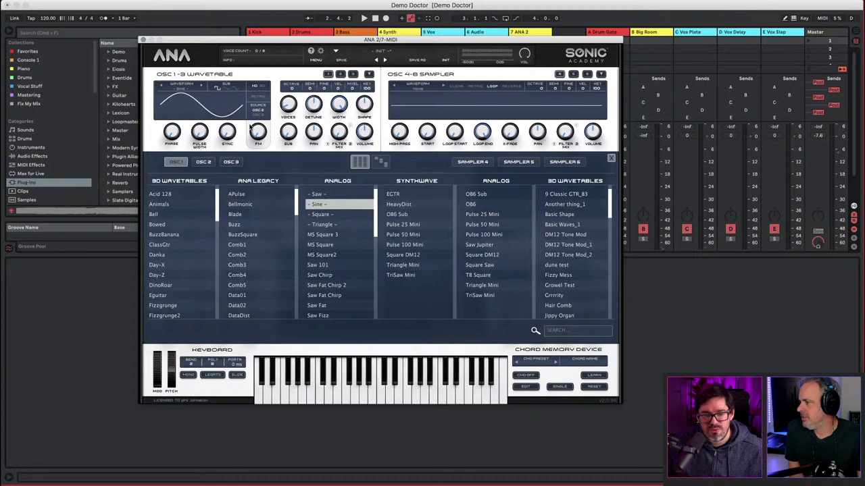
click(341, 73)
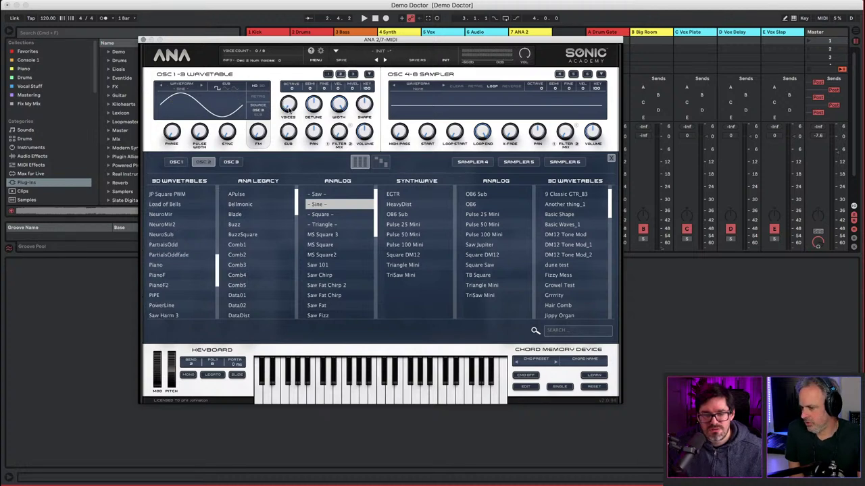
drag(290, 109, 289, 110)
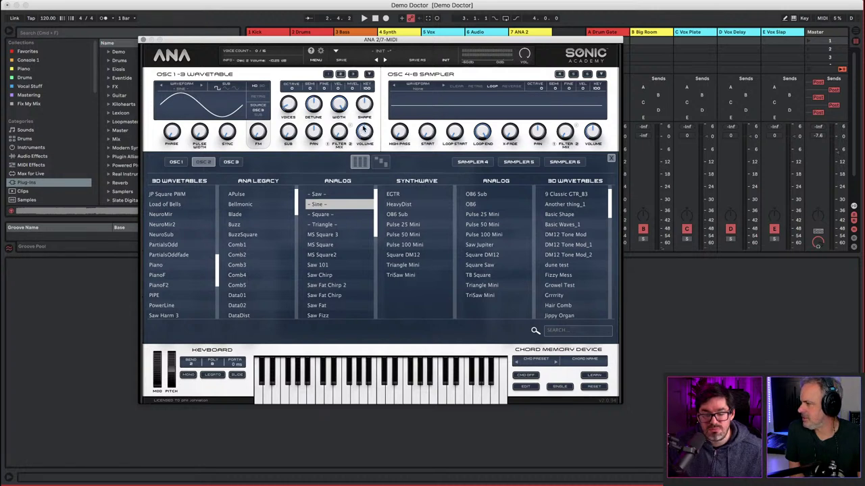
drag(365, 129, 350, 208)
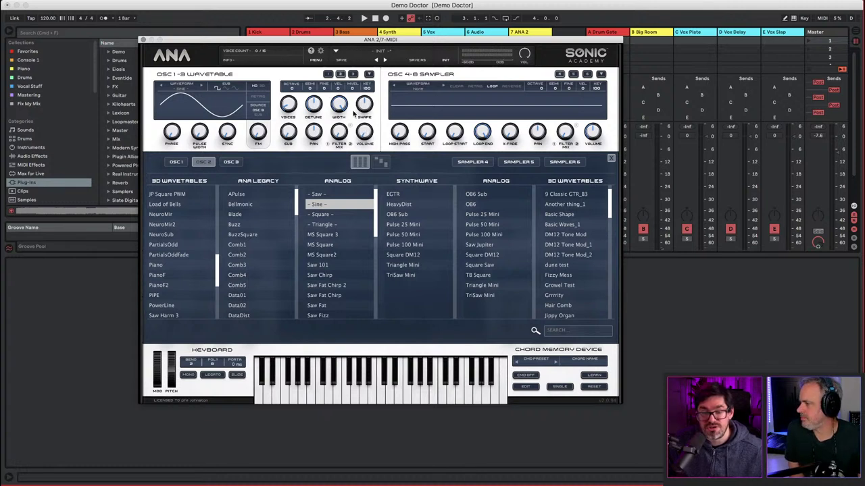
click(329, 75)
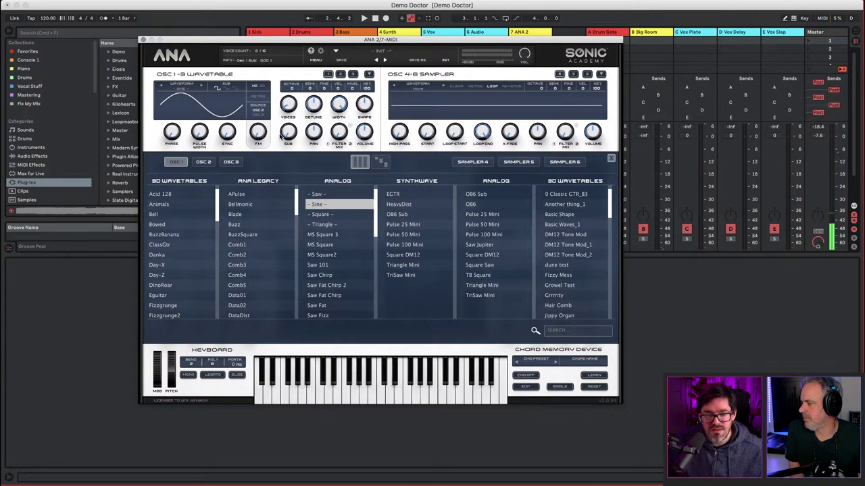
- Set oscillator 1's octave to -2 and raise its FM amount
drag(260, 136, 290, 89)
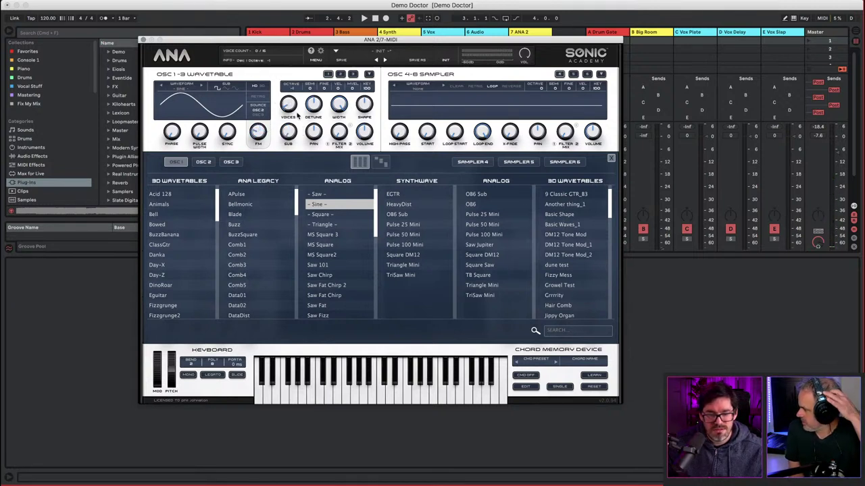
drag(258, 133, 294, 76)
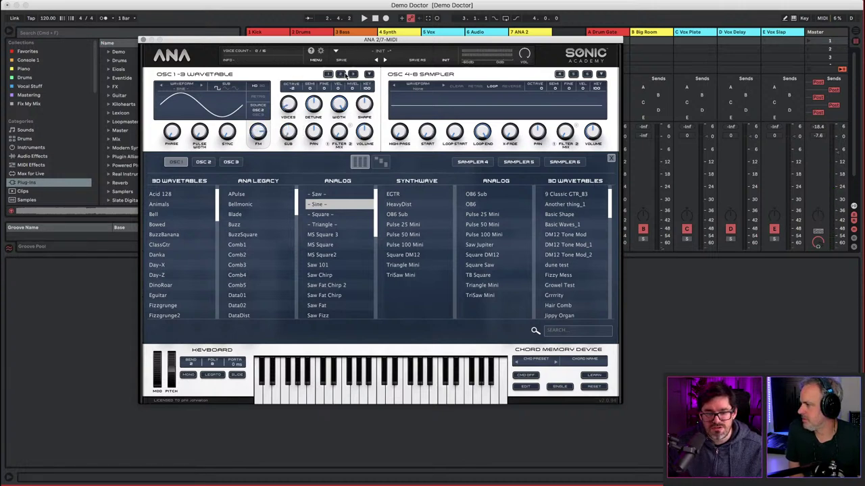
drag(329, 38, 360, 48)
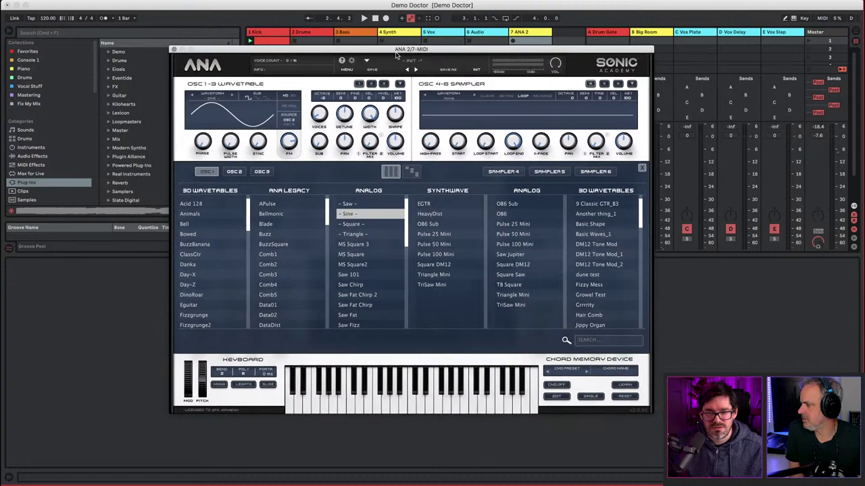
- Try octave 2 on oscillator 2, compare it with oscillator 1, and set oscillator 2's octave to -2
click(371, 85)
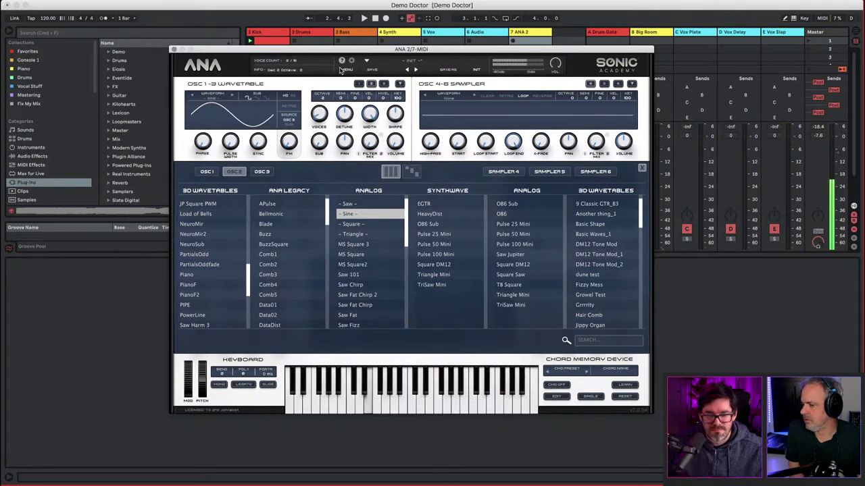
drag(334, 94, 288, 164)
click(206, 172)
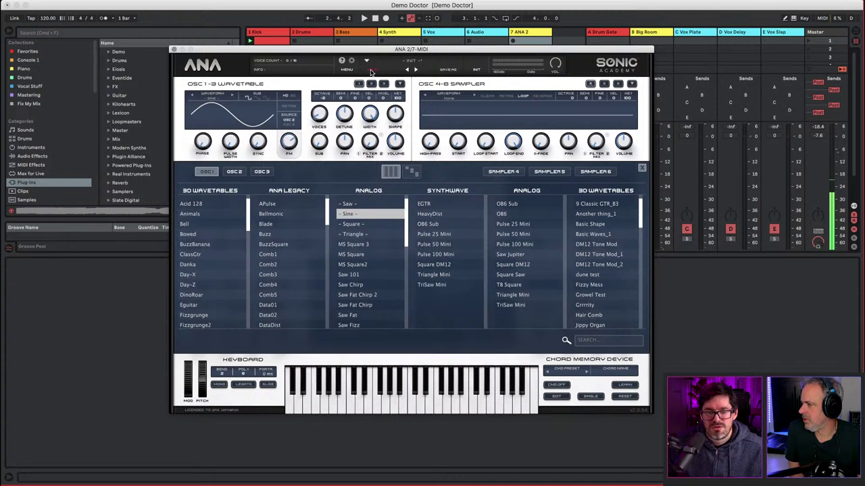
click(233, 171)
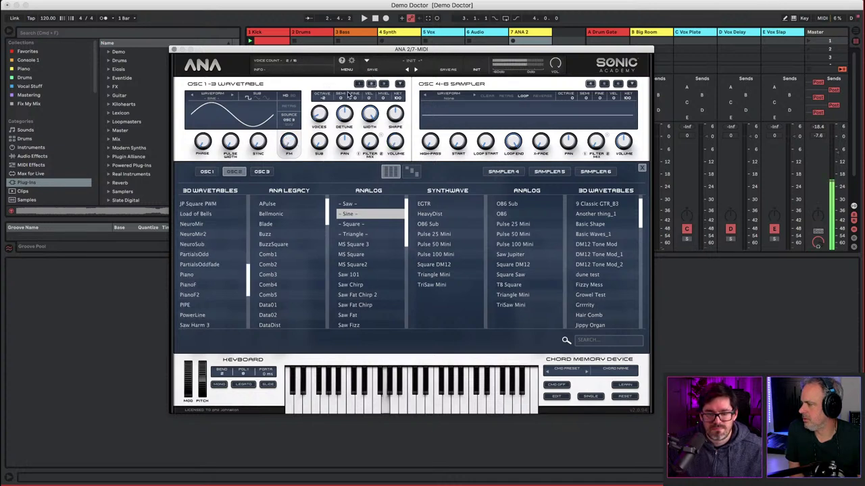
- Sweep oscillator 1's FM amount while auditioning the sound, finishing at about 45%
click(359, 84)
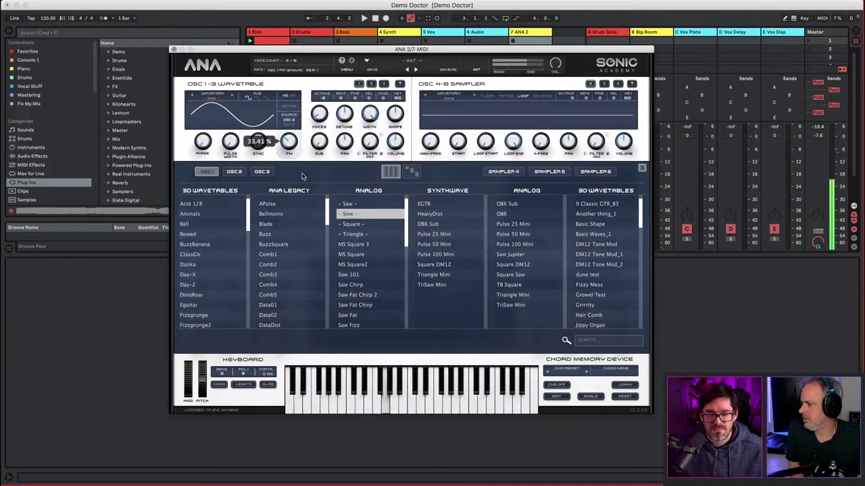
drag(302, 176, 293, 171)
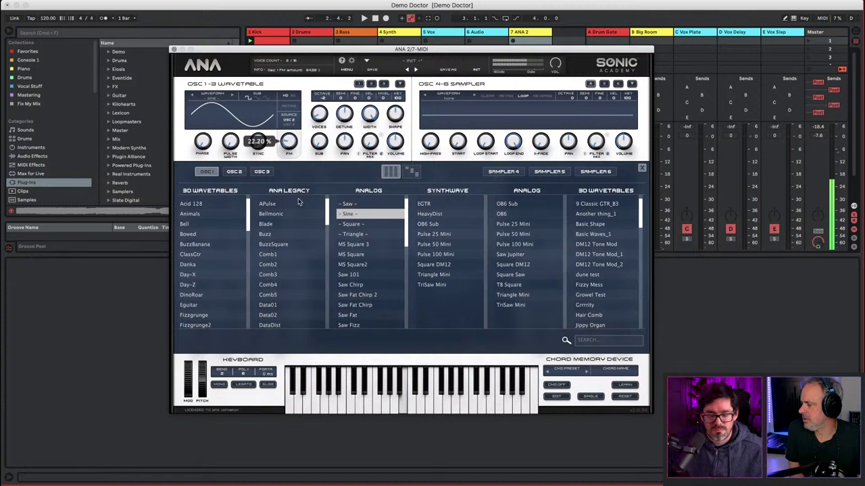
drag(299, 202, 294, 135)
drag(306, 225, 302, 107)
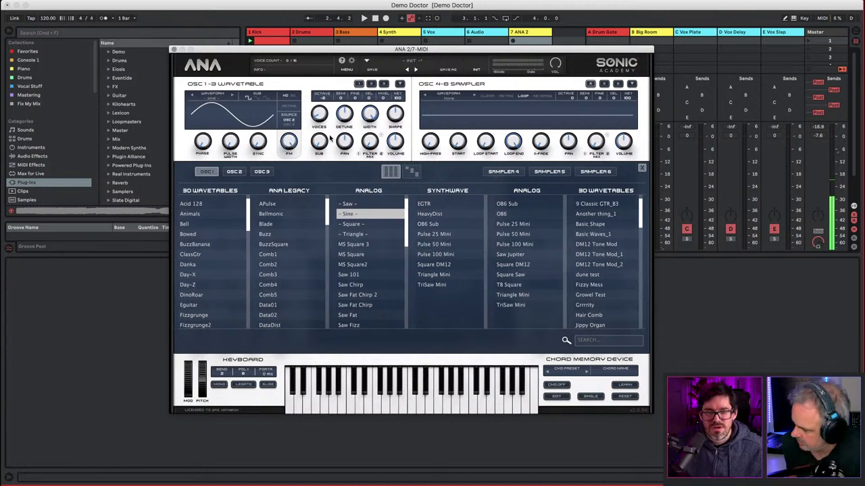
click(370, 84)
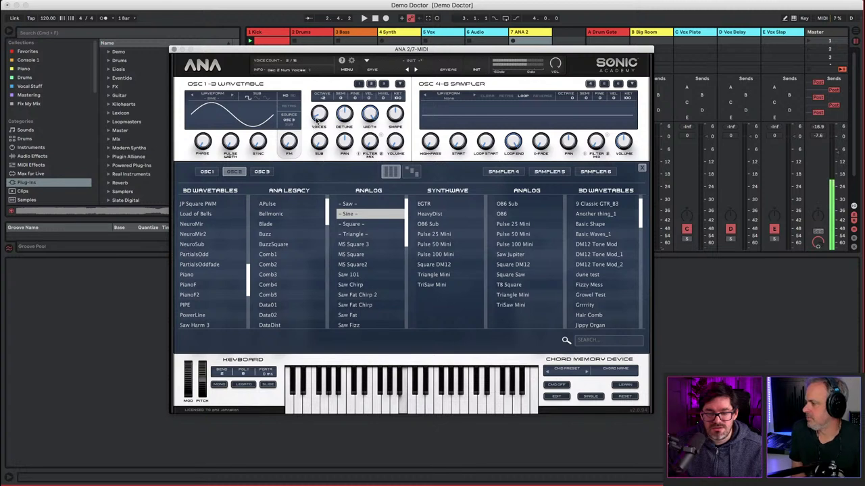
click(358, 84)
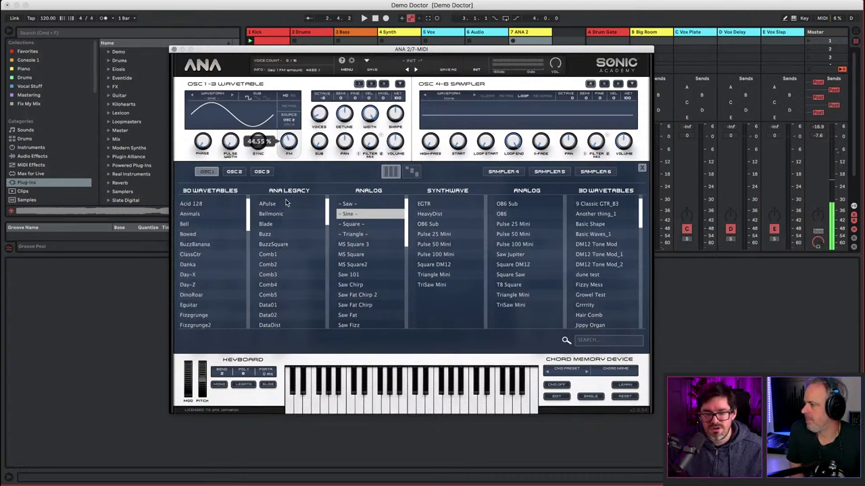
- Assign Mod Env 1 to oscillator 1's FM amount, shorten the envelope's decay, drop its sustain and lengthen its release
right_click(290, 139)
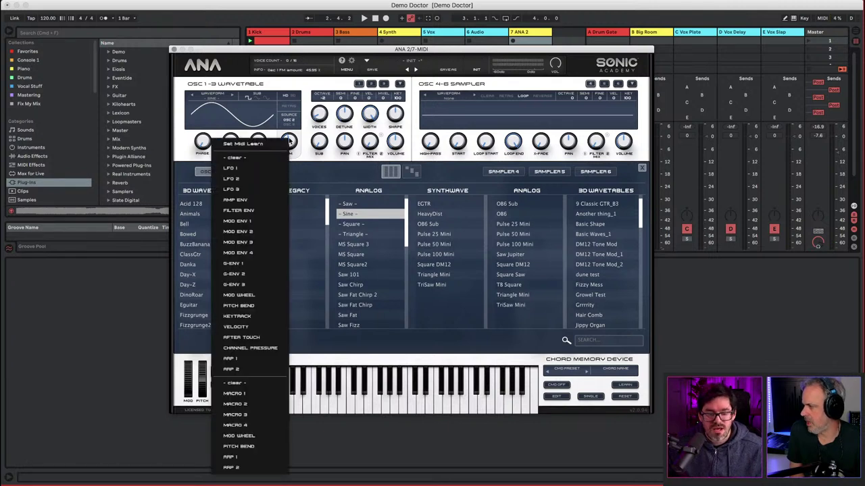
click(256, 221)
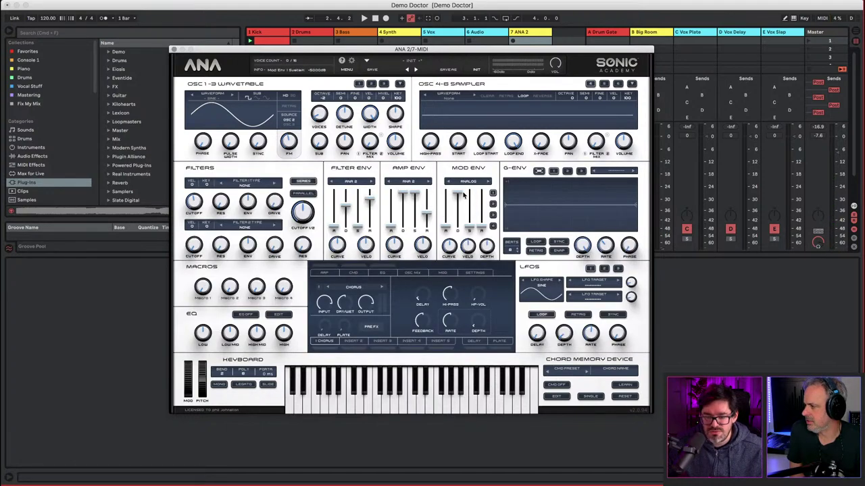
drag(460, 195, 471, 220)
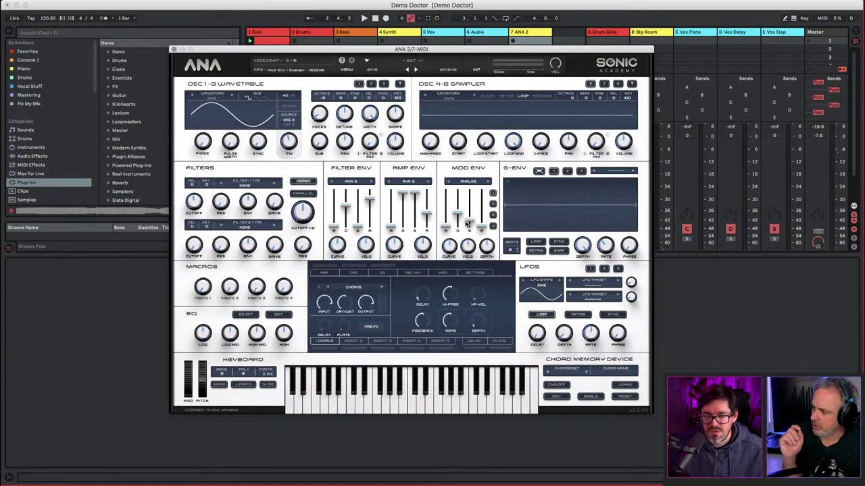
drag(484, 227, 484, 212)
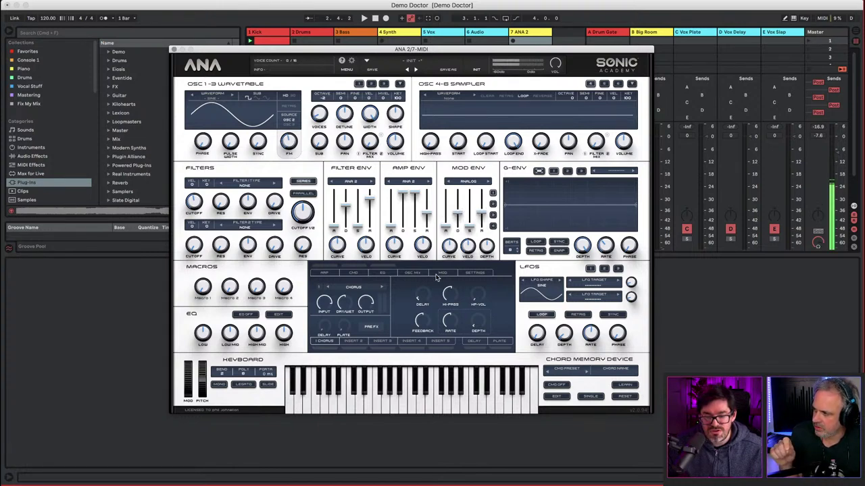
- Fine-tune Mod Env 1's depth, decay and release with oscillator 1's base FM amount at 0
drag(486, 247, 491, 234)
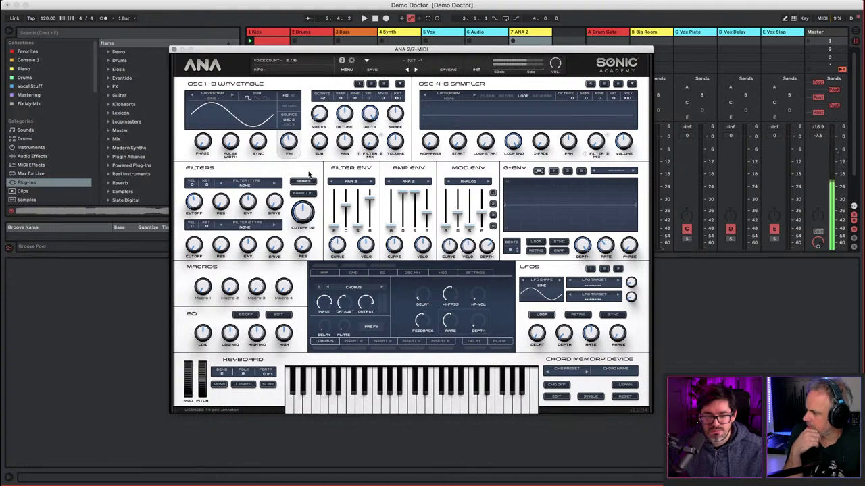
drag(458, 216, 458, 211)
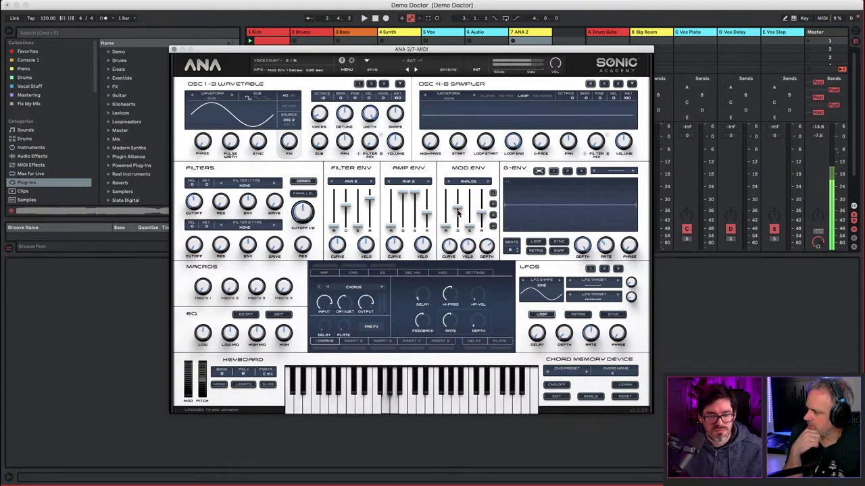
drag(484, 220, 483, 216)
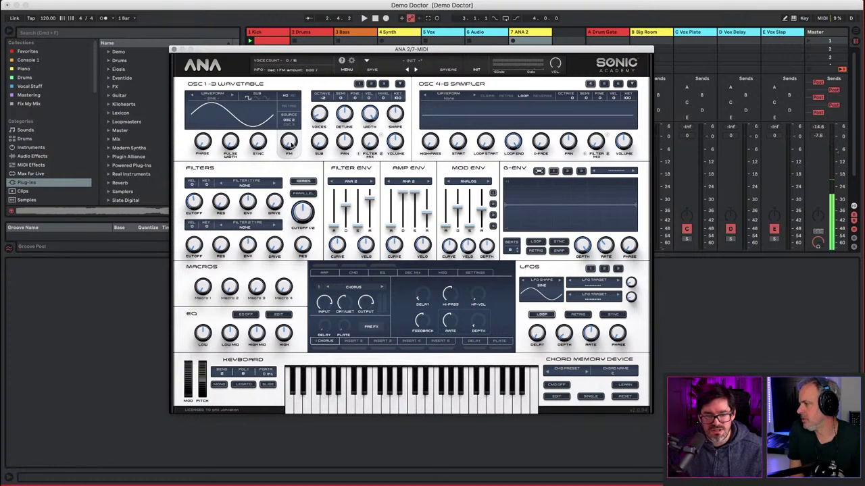
drag(290, 143, 312, 106)
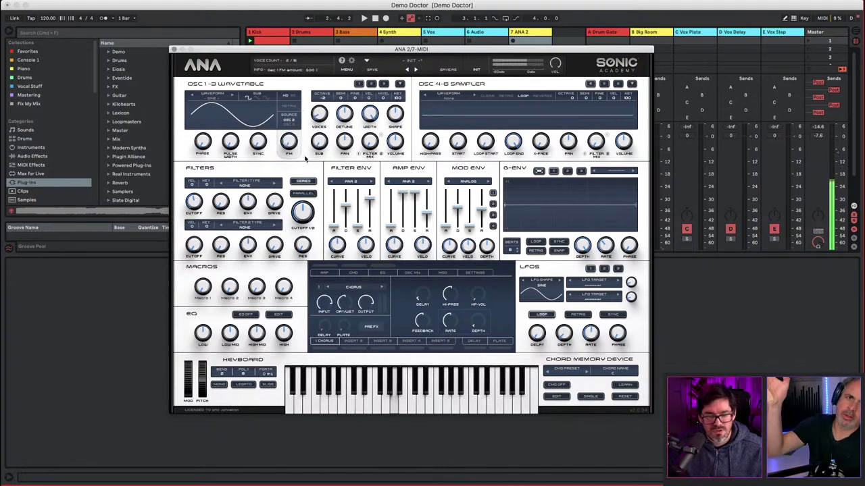
drag(486, 251, 498, 235)
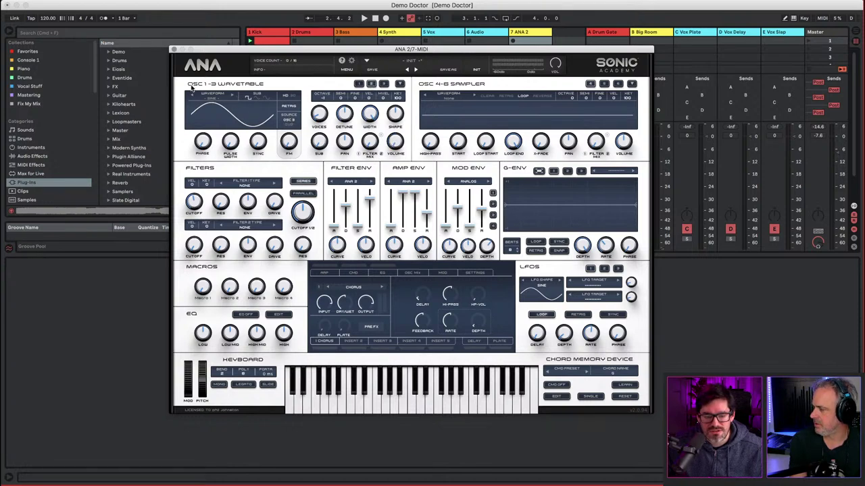
- Set oscillator 3's waveform to the analog Sine and return to the main synth view
click(384, 84)
click(371, 84)
click(384, 85)
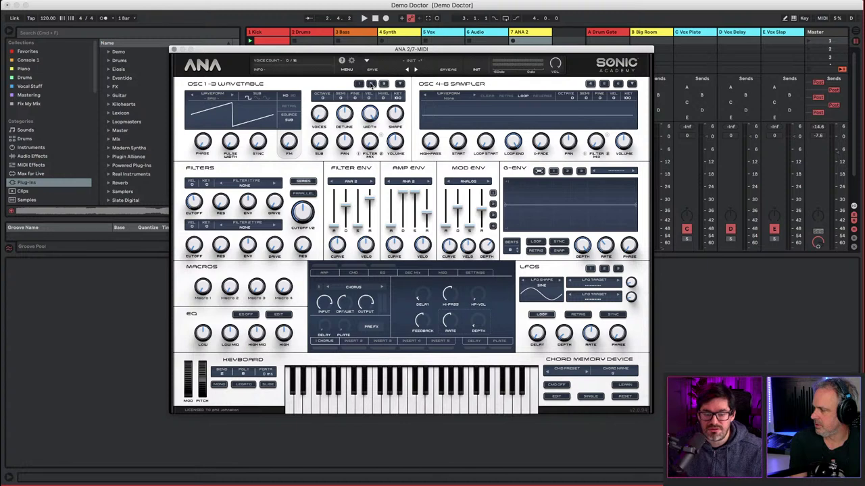
click(218, 101)
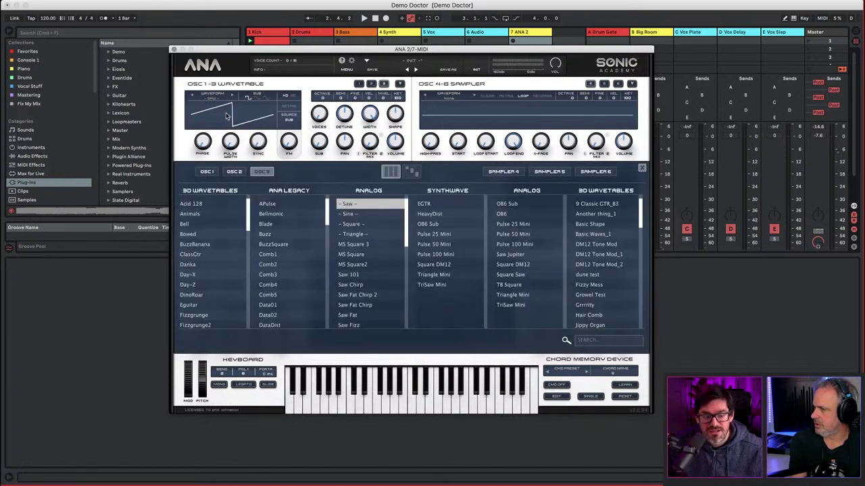
click(349, 214)
click(641, 168)
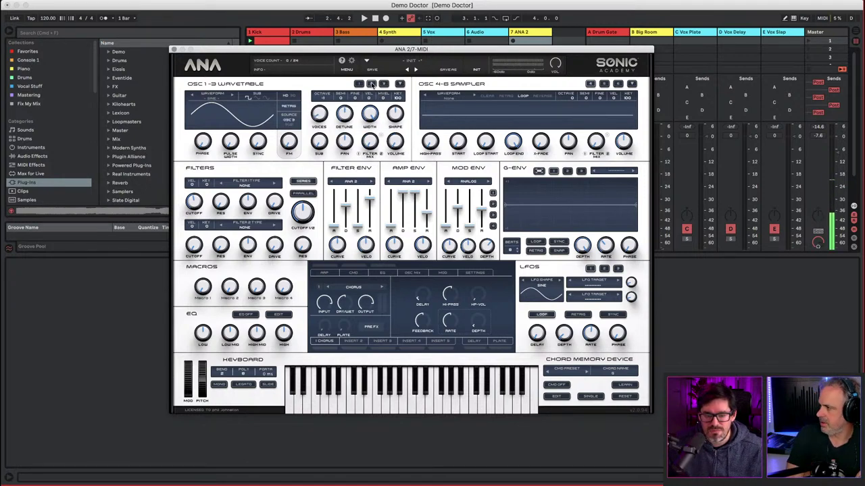
- Audition small FM amounts on oscillator 2 with oscillator 3 as the source, settling on about 6%
drag(286, 143, 290, 138)
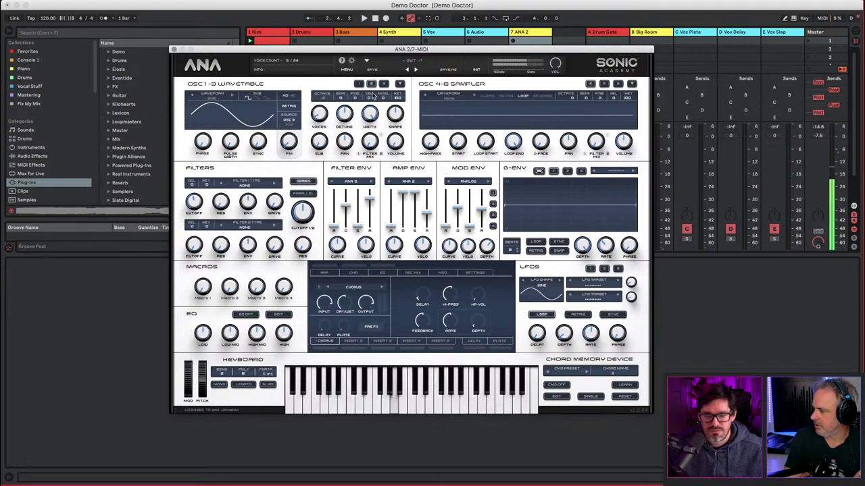
mouse_move(291, 140)
mouse_down()
mouse_move(303, 108)
mouse_move(302, 142)
mouse_up()
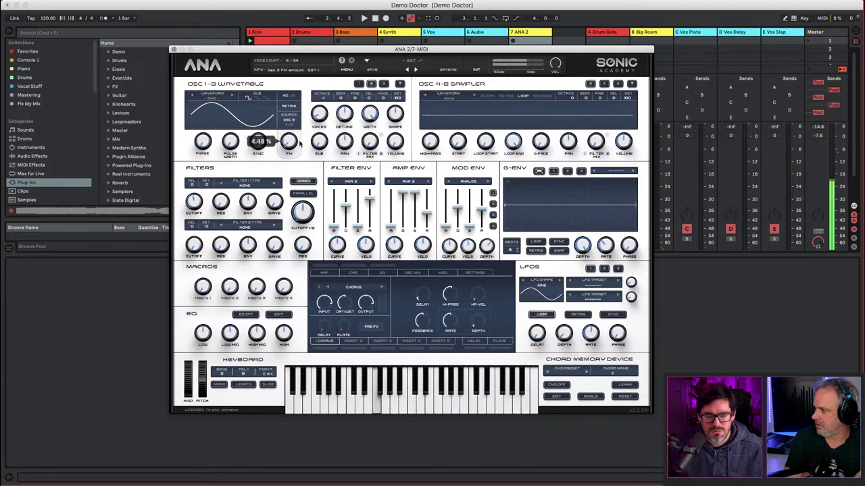
drag(305, 81, 301, 140)
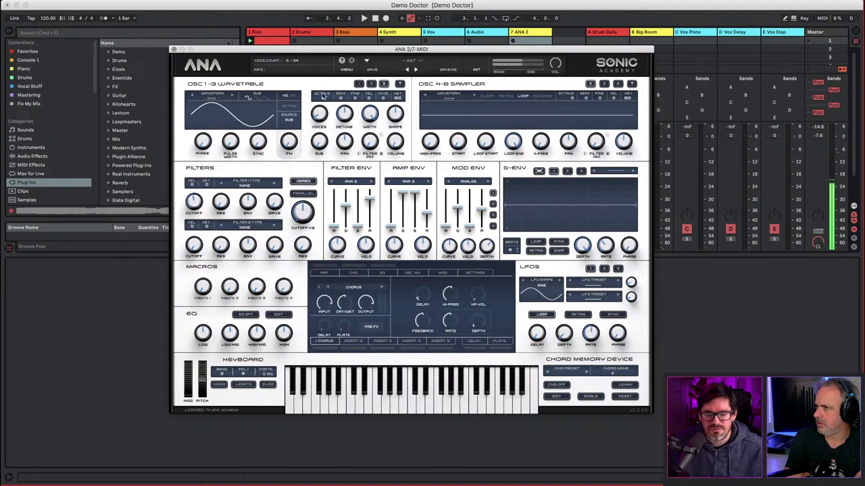
click(372, 85)
drag(296, 140, 298, 134)
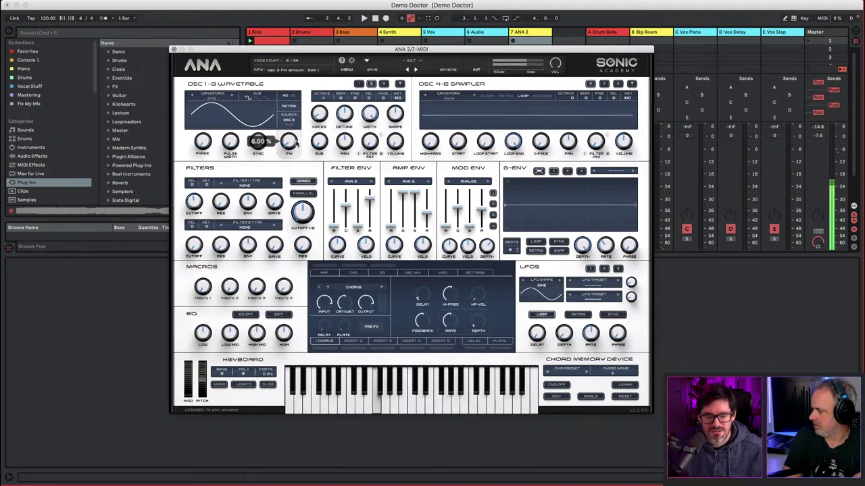
- Enable Retrig on oscillator 1 and audition different FM amounts for it, going up to about 56%
click(360, 85)
drag(294, 140, 304, 128)
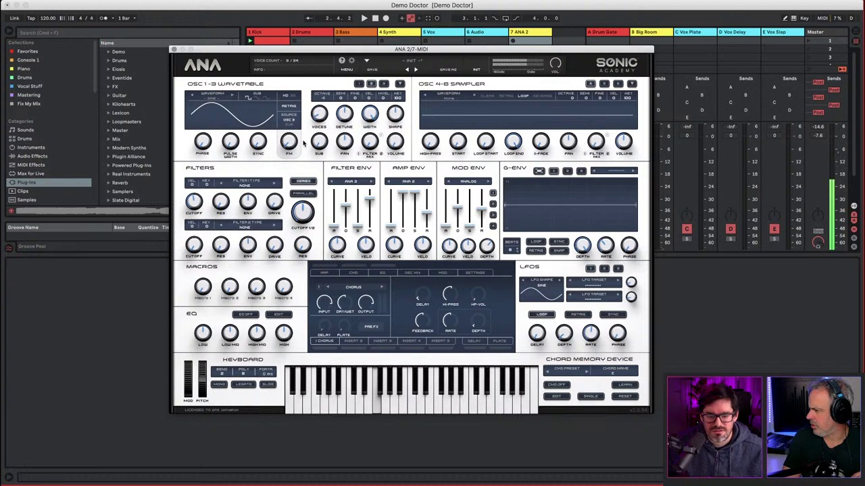
click(292, 107)
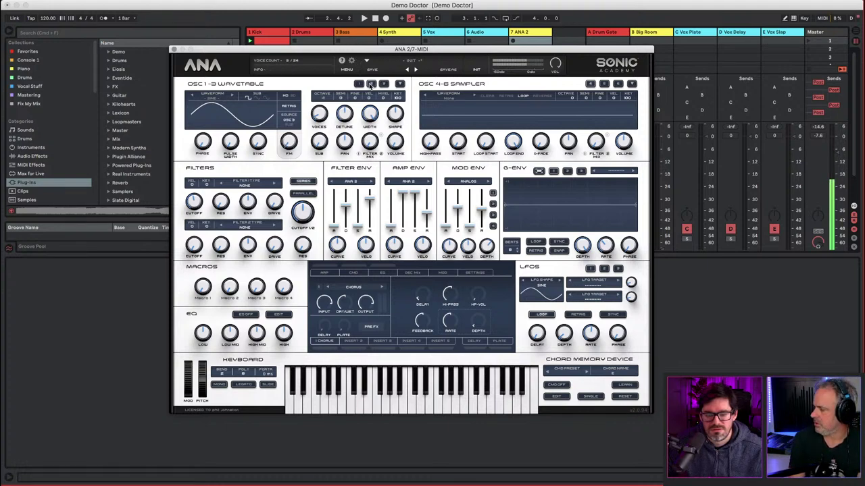
drag(323, 99, 301, 74)
drag(302, 105, 301, 93)
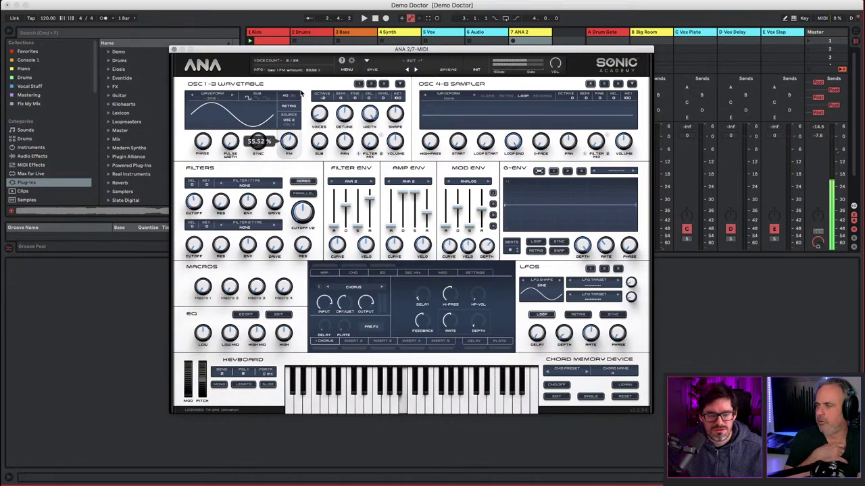
drag(295, 125, 297, 109)
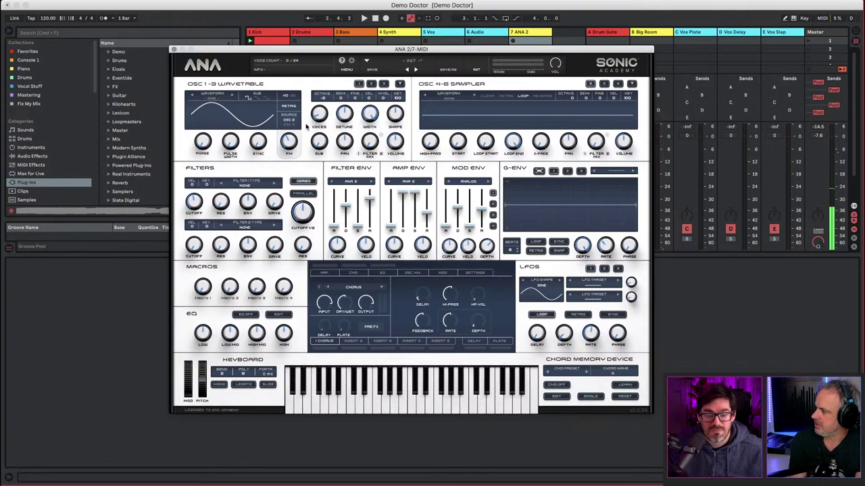
- Tune oscillator 3 to octave 3 and semi 7, and lower oscillator 1's FM amount
click(383, 84)
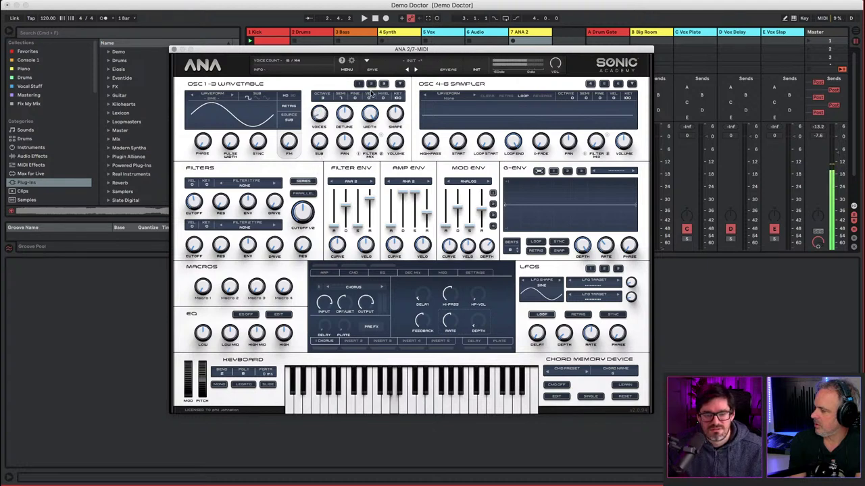
click(359, 83)
drag(289, 142, 294, 166)
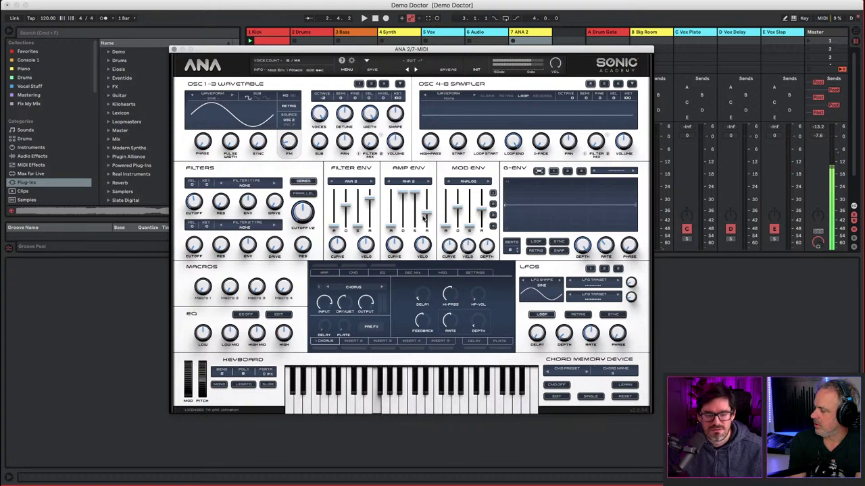
mouse_move(291, 143)
mouse_down()
mouse_move(303, 121)
mouse_move(296, 150)
mouse_move(298, 139)
mouse_move(289, 140)
mouse_up()
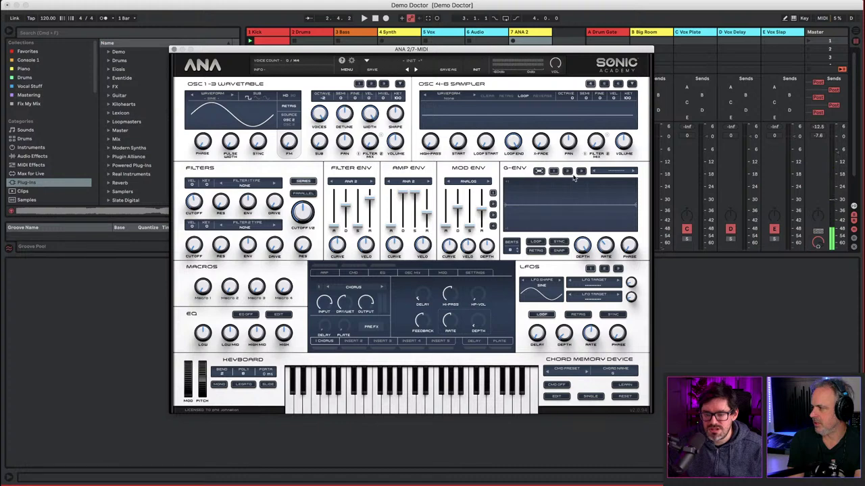
- Assign G-Env 1 as the modulation source for oscillator 1's FM amount and open the G-Env editor
click(603, 171)
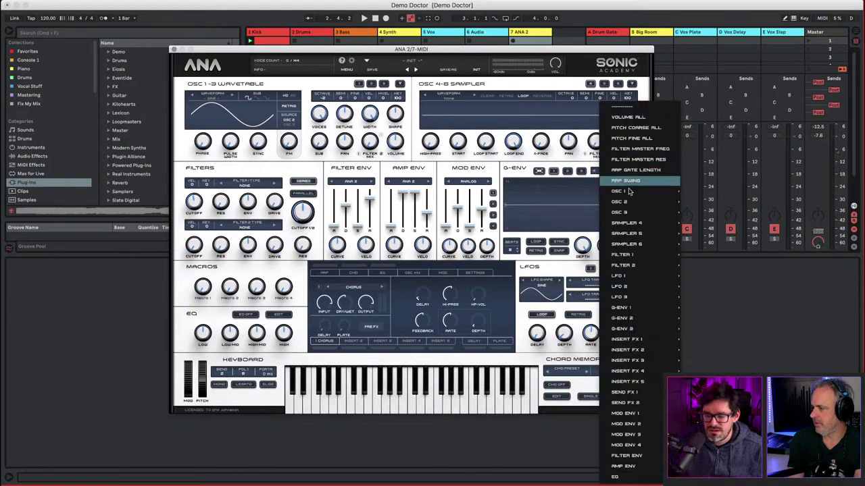
click(575, 194)
click(613, 171)
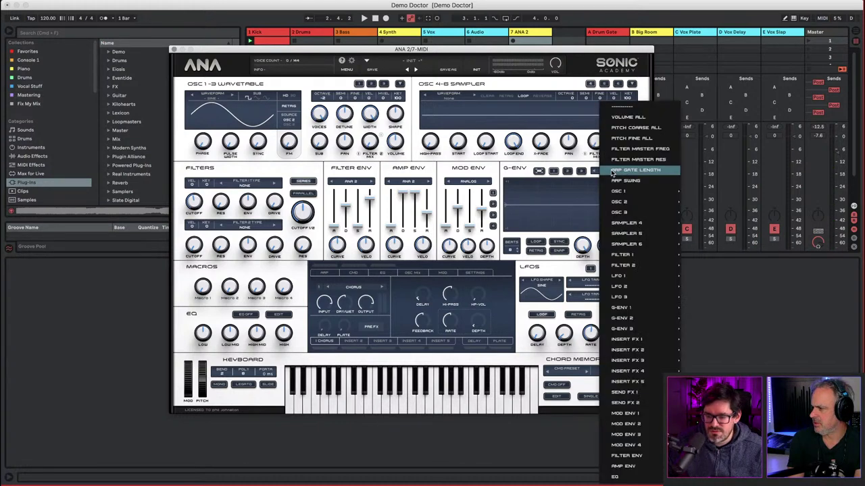
click(295, 145)
right_click(286, 143)
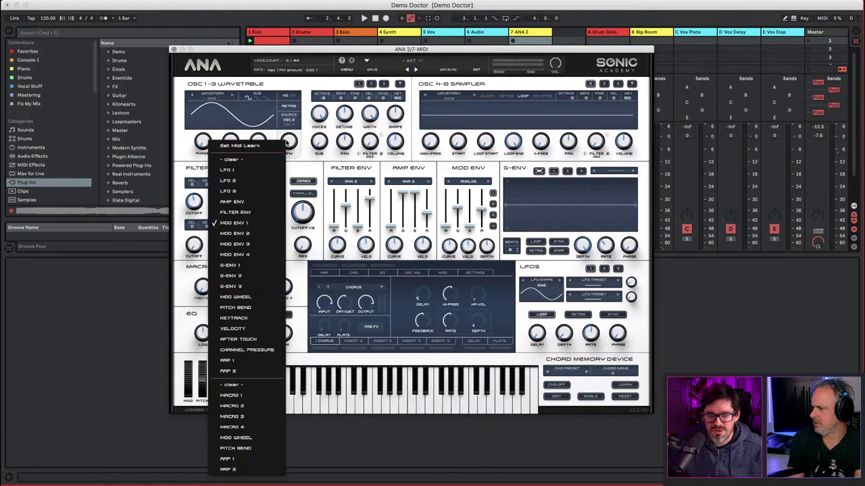
click(238, 266)
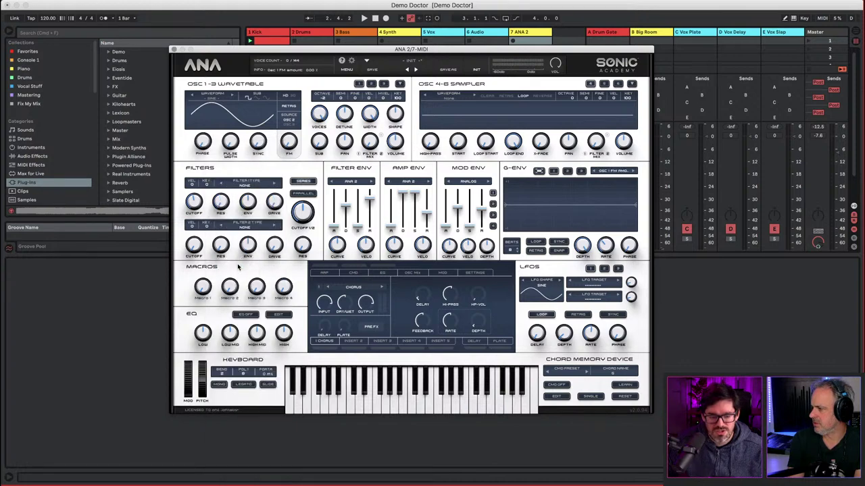
click(539, 171)
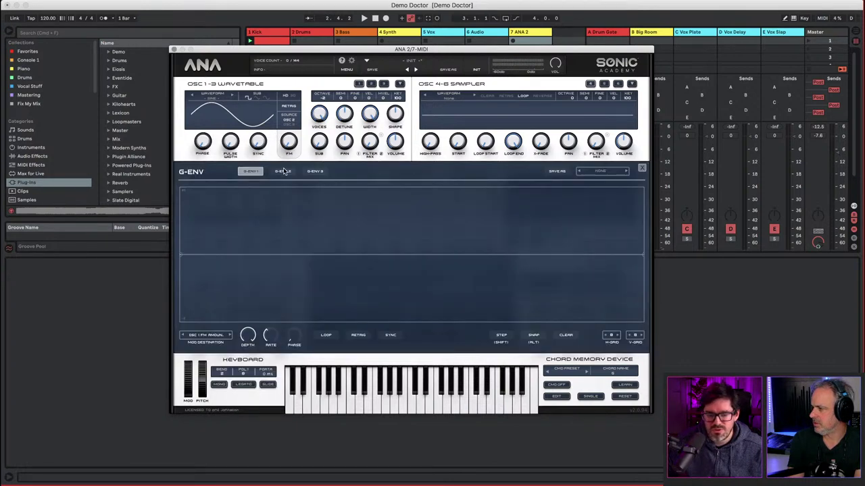
- Load a shape from the Wubs category into G-Env 1 and return to the main synth view
click(601, 171)
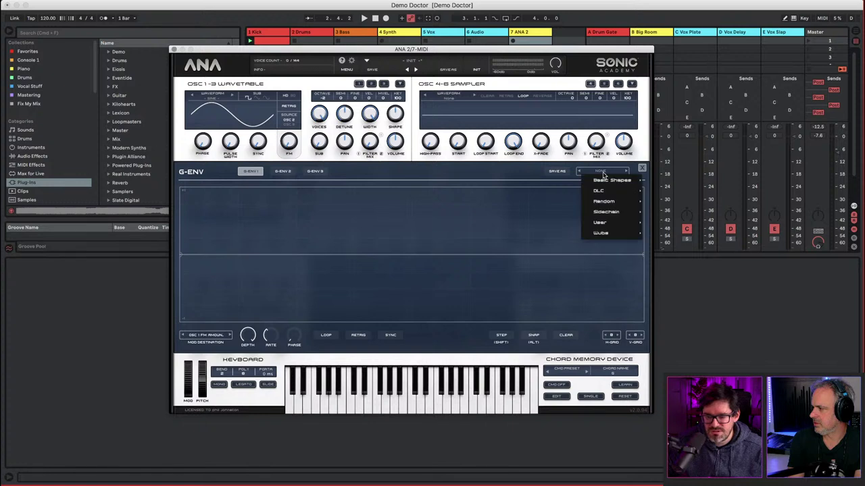
mouse_move(601, 192)
mouse_move(599, 214)
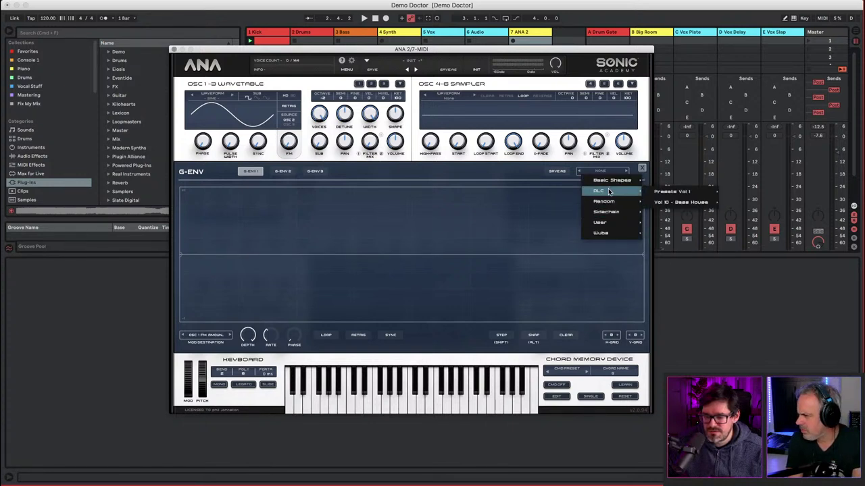
mouse_move(613, 181)
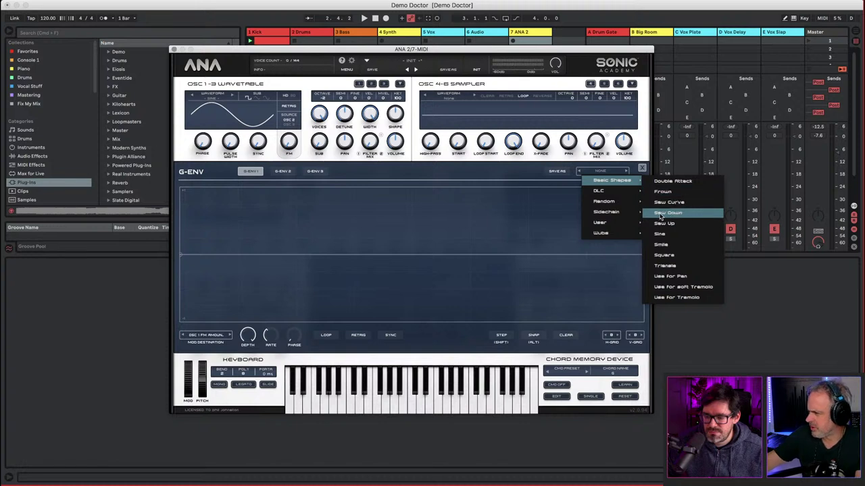
mouse_move(621, 233)
click(674, 235)
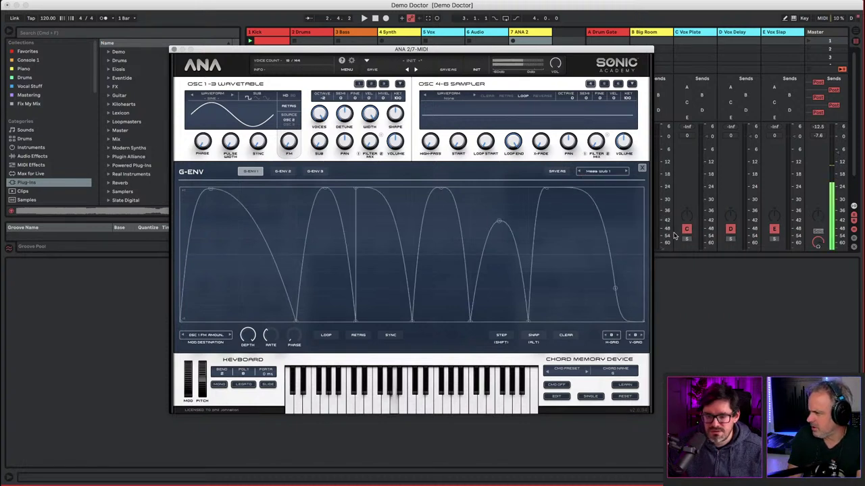
click(641, 167)
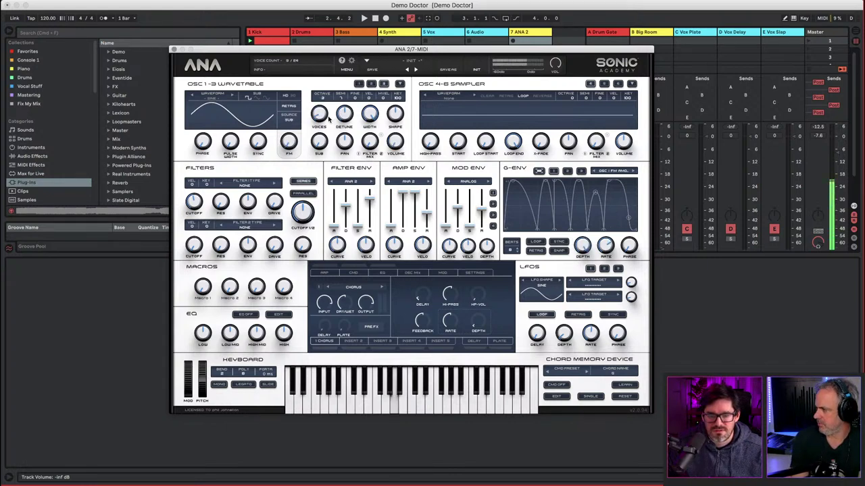
- Reset the synth to the init patch and switch on the arpeggiator
click(372, 84)
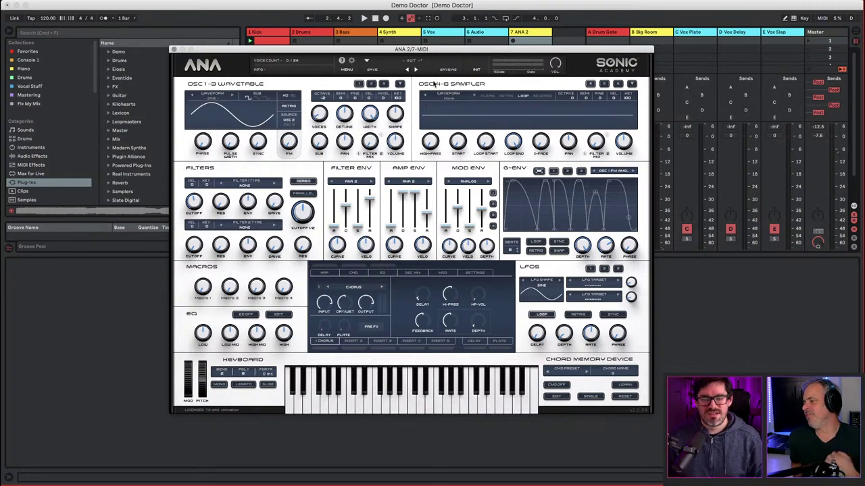
click(476, 69)
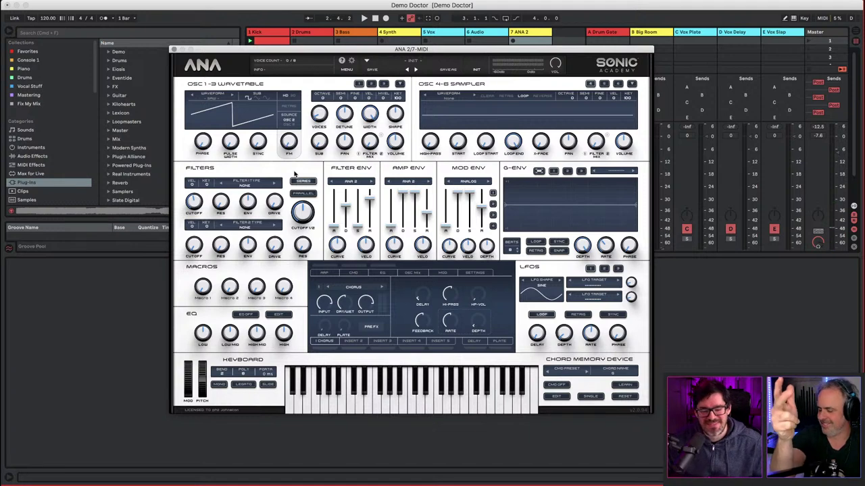
click(323, 267)
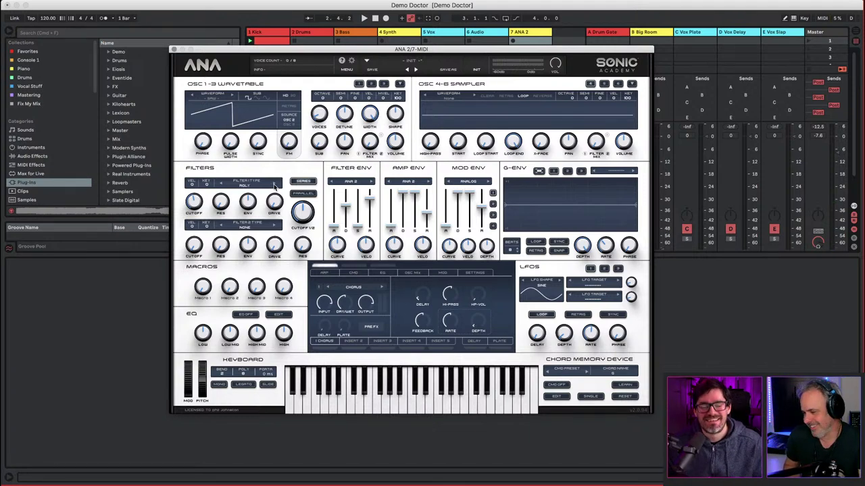
- Turn up filter 1's envelope amount and lower the combined Cutoff 1/2
click(191, 204)
drag(300, 214, 300, 232)
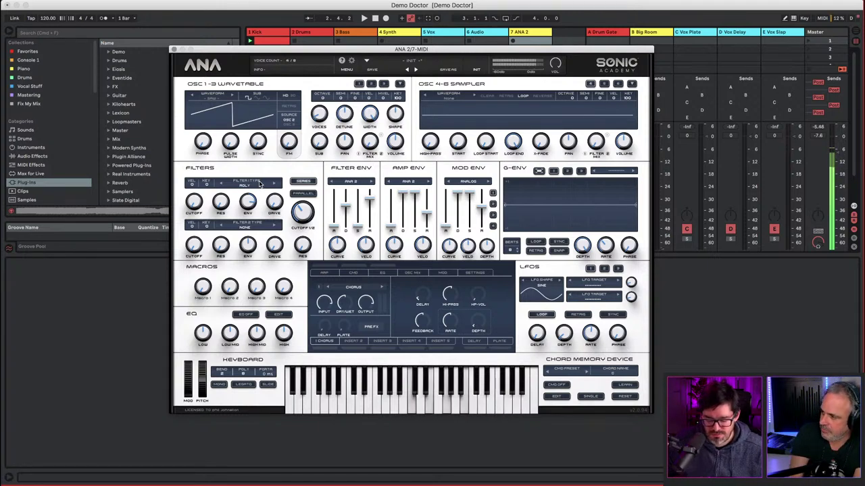
- Open the arpeggiator editor and clear all notes from the default pattern
click(322, 274)
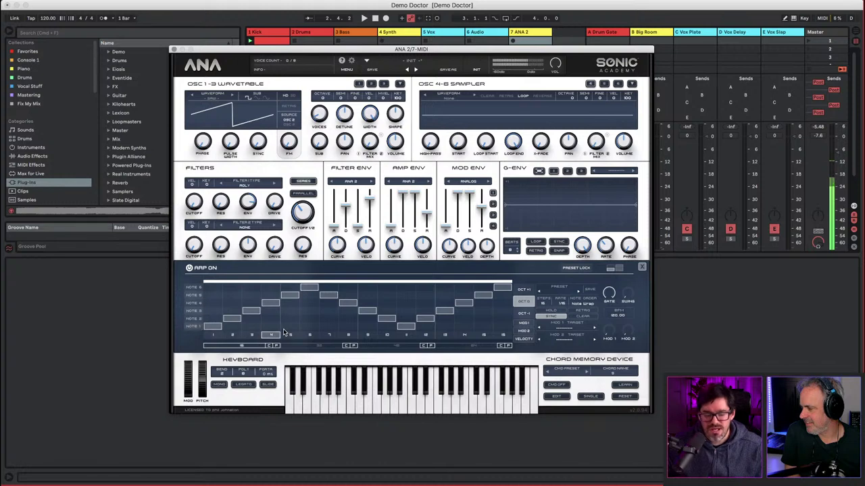
click(236, 319)
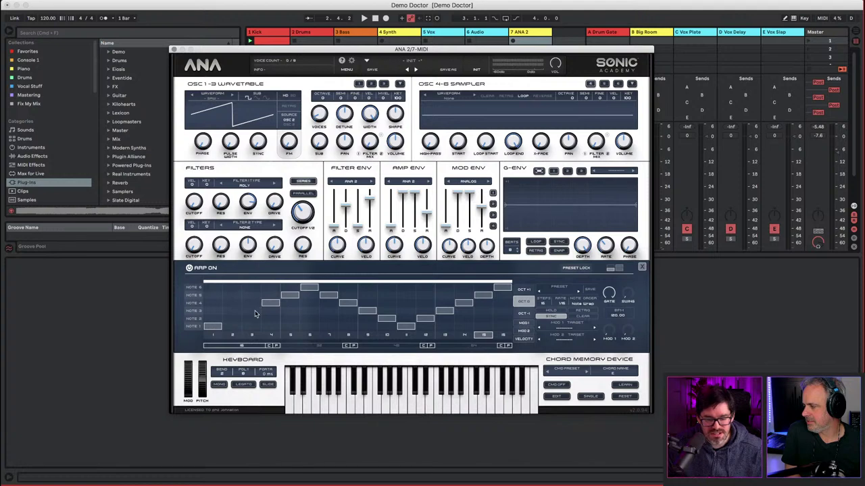
click(585, 317)
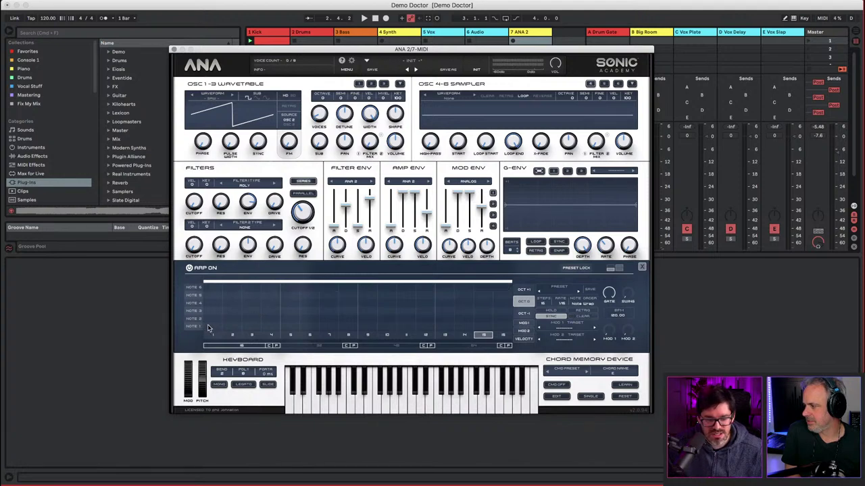
- Stack notes 1 to 4 on arpeggiator step 1 and place single ascending notes 1 to 4 on steps 3 to 6
drag(208, 327, 212, 308)
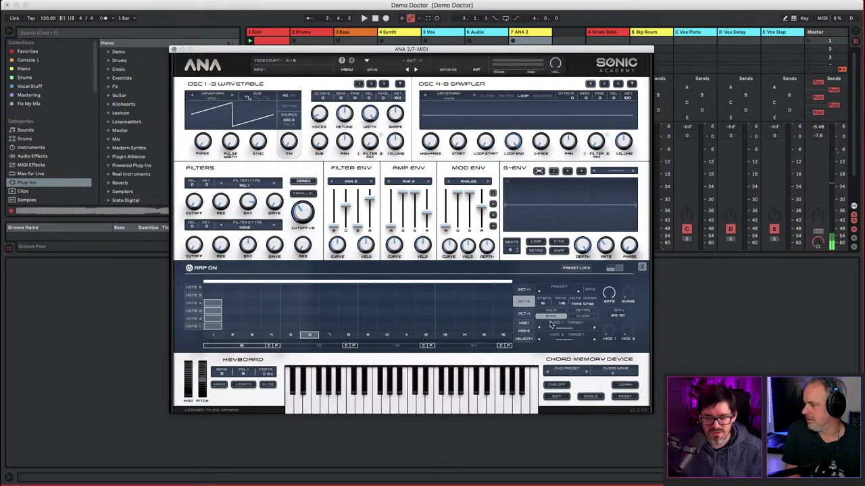
click(589, 311)
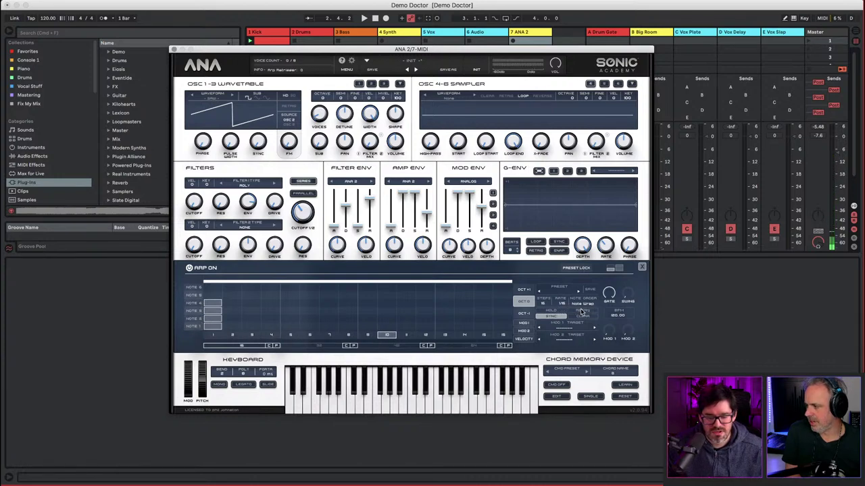
click(285, 318)
click(309, 303)
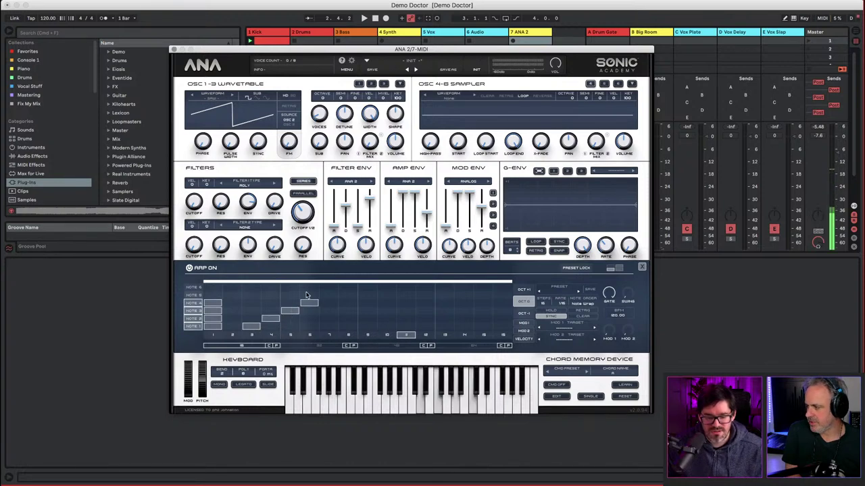
- Add note pairs 1-2, 2-3 and 3-4 on arpeggiator steps 8, 9 and 10, and switch to the Oct +1 lane
click(348, 326)
click(348, 318)
click(366, 318)
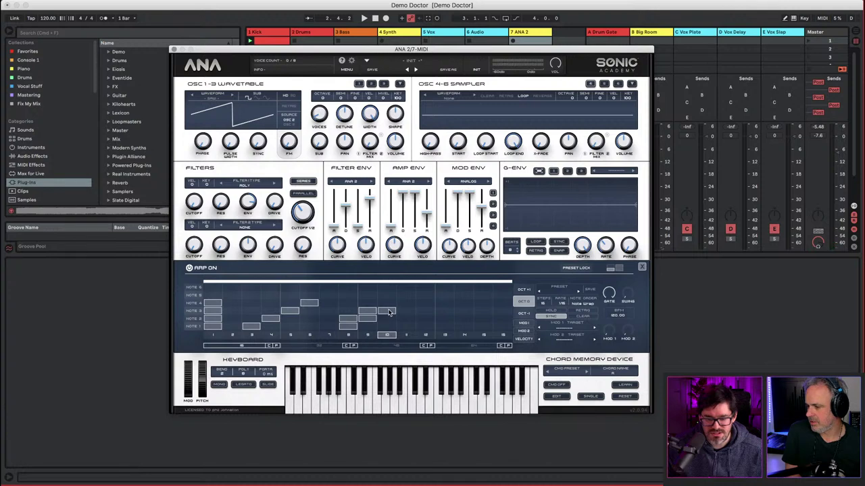
click(389, 305)
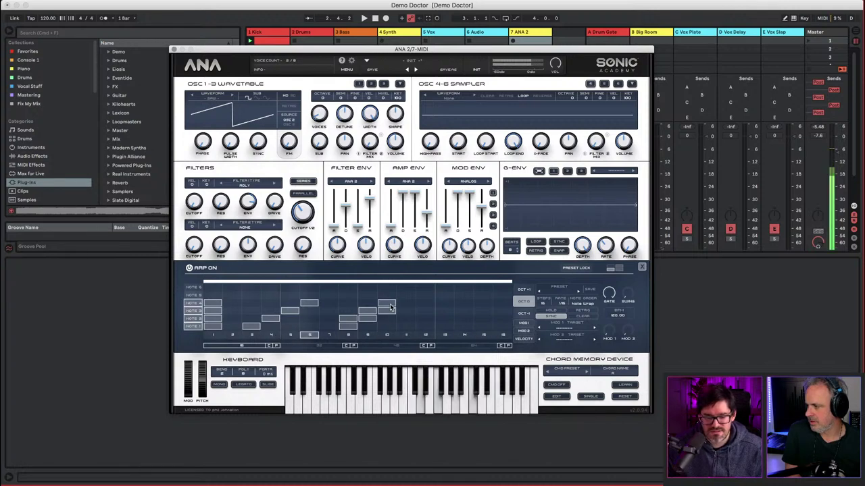
click(387, 310)
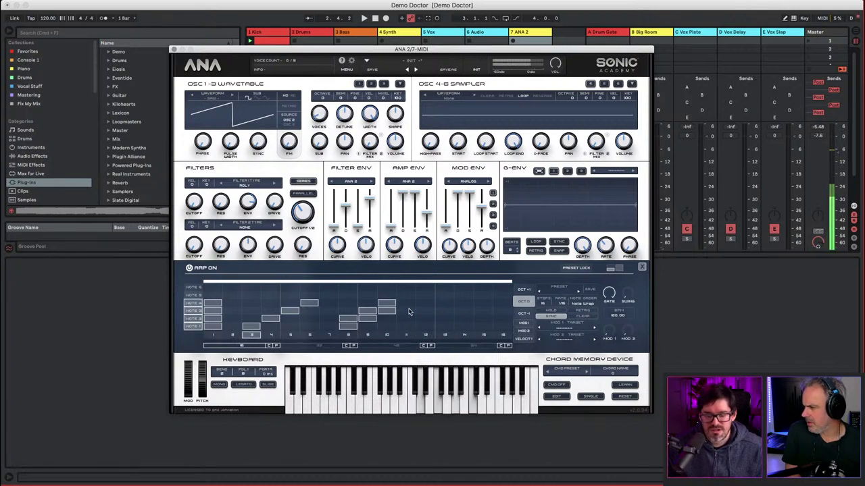
click(521, 291)
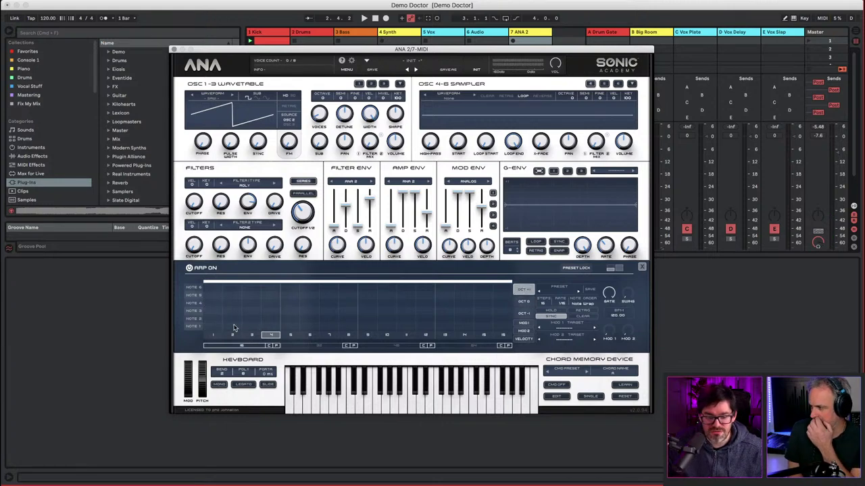
click(212, 328)
drag(216, 315, 217, 303)
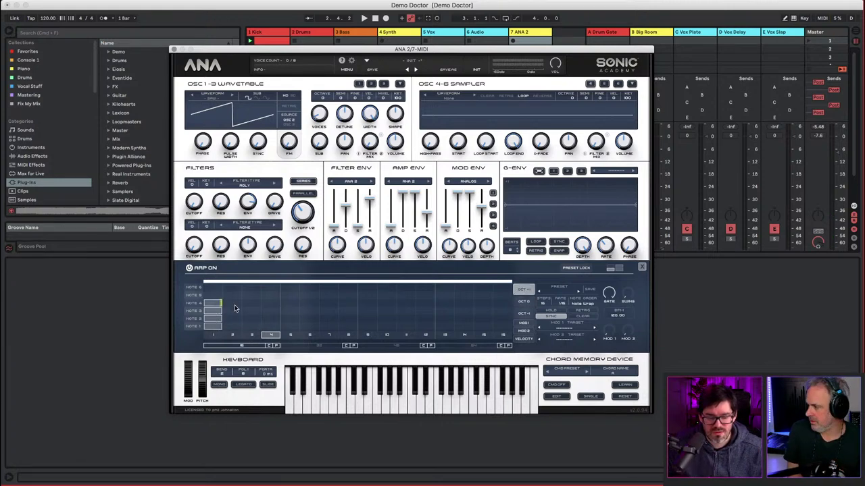
click(214, 303)
click(214, 311)
click(215, 325)
click(215, 326)
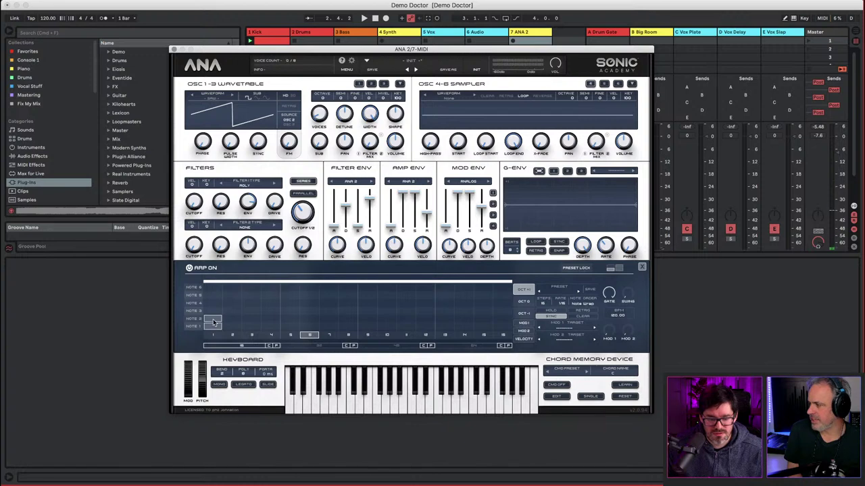
click(214, 326)
click(367, 326)
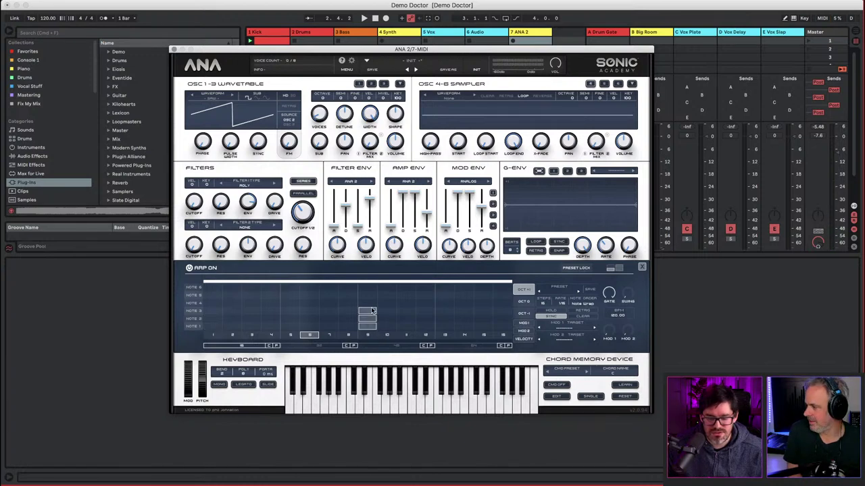
mouse_move(371, 311)
mouse_down()
mouse_move(368, 302)
mouse_move(369, 319)
mouse_move(369, 310)
mouse_up()
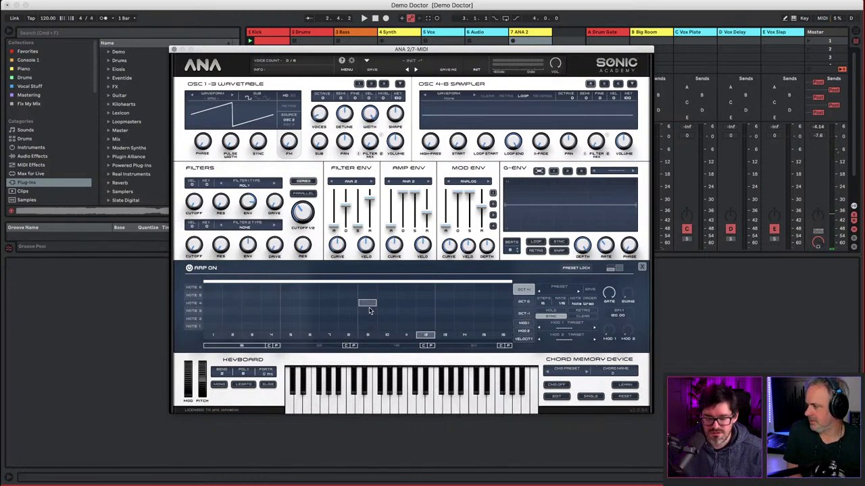
- Stack notes 1 to 4 on step 13 in the Oct +1 lane and on step 15 in the Oct -1 lane
click(444, 327)
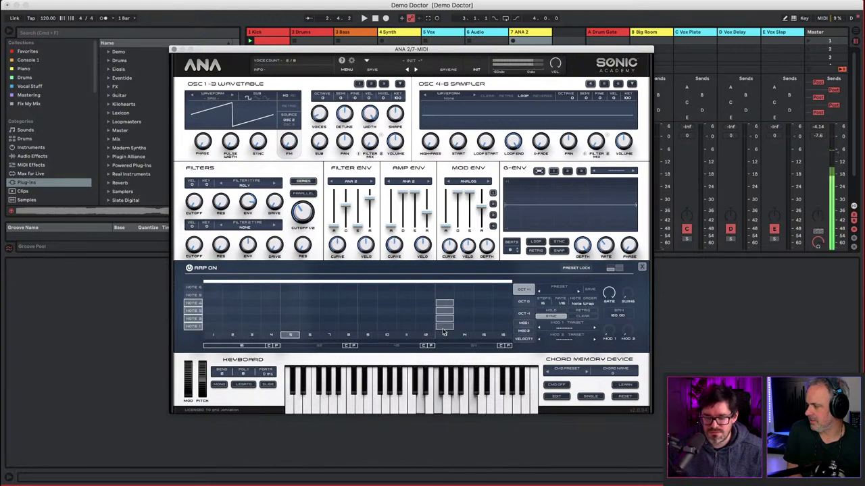
click(524, 315)
click(483, 328)
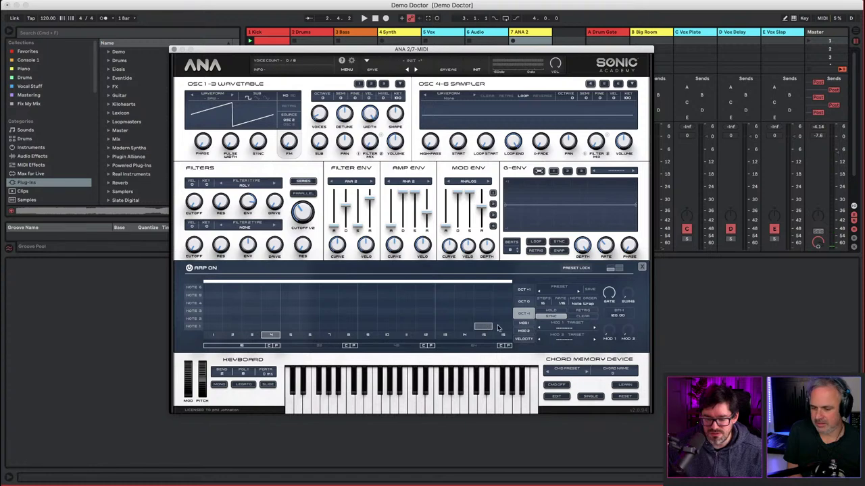
click(486, 305)
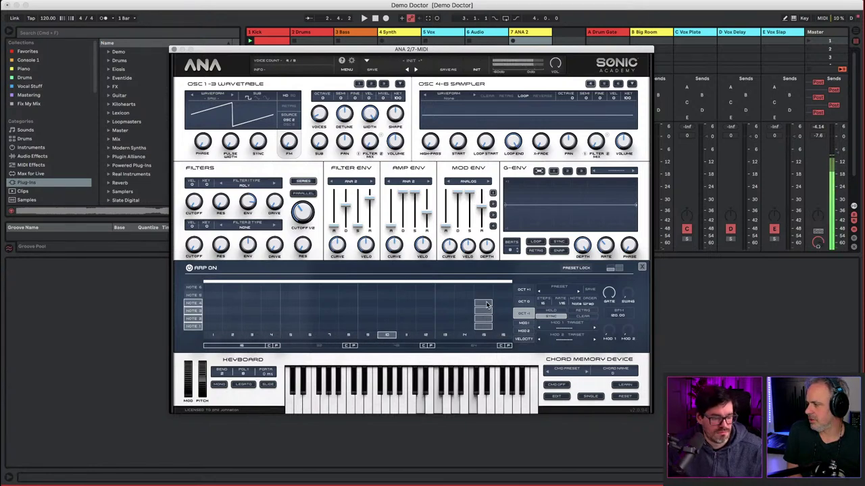
- Lower the combined Cutoff 1/2 further, return to the Oct 0 lane and set the arpeggiator's note order to Low-High
mouse_move(303, 215)
mouse_down()
mouse_move(302, 233)
mouse_move(302, 221)
mouse_up()
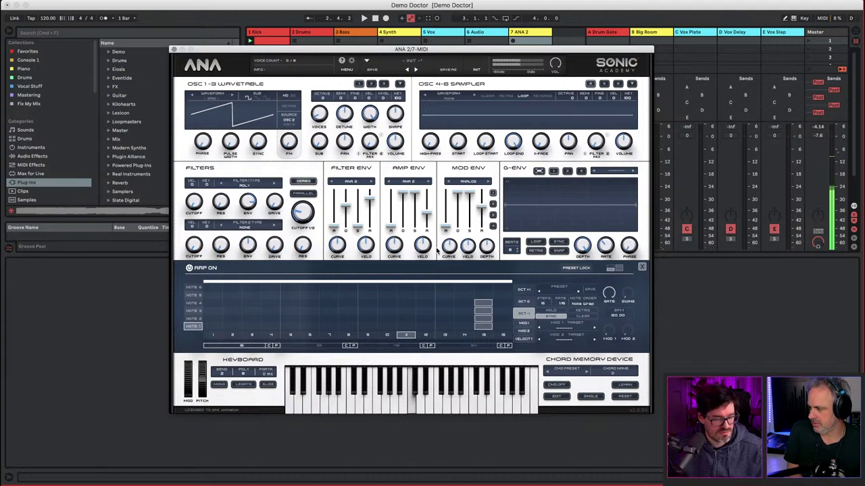
click(523, 302)
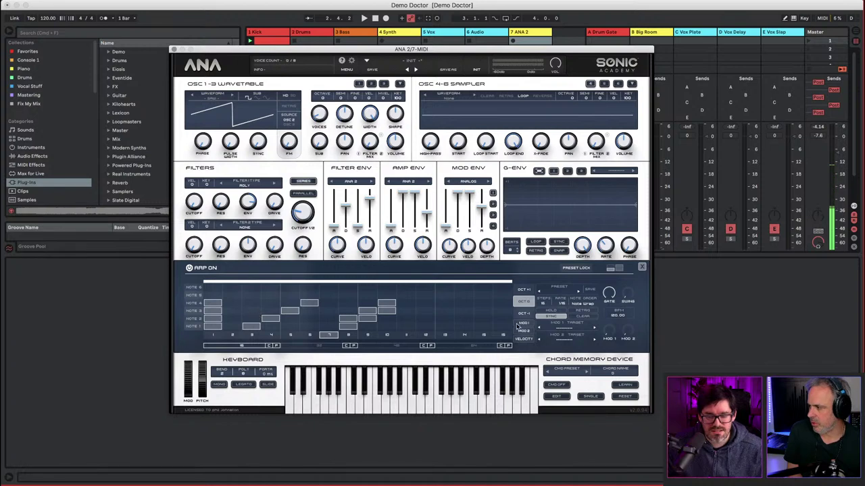
click(585, 305)
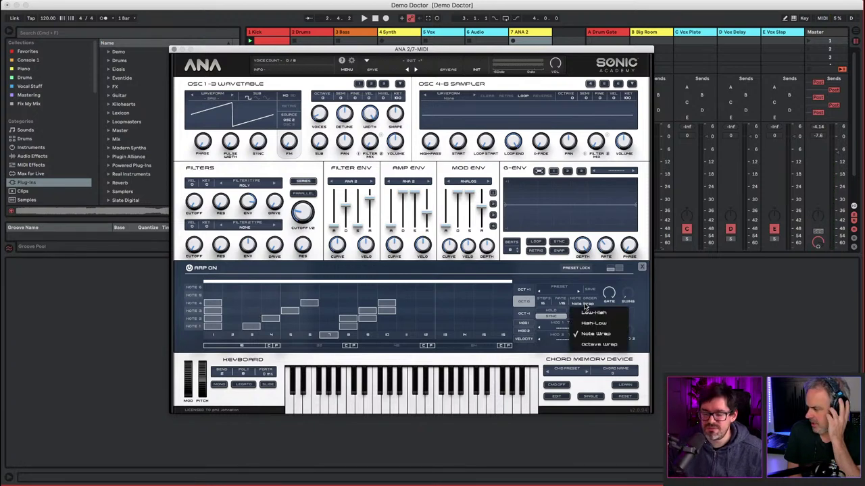
click(587, 312)
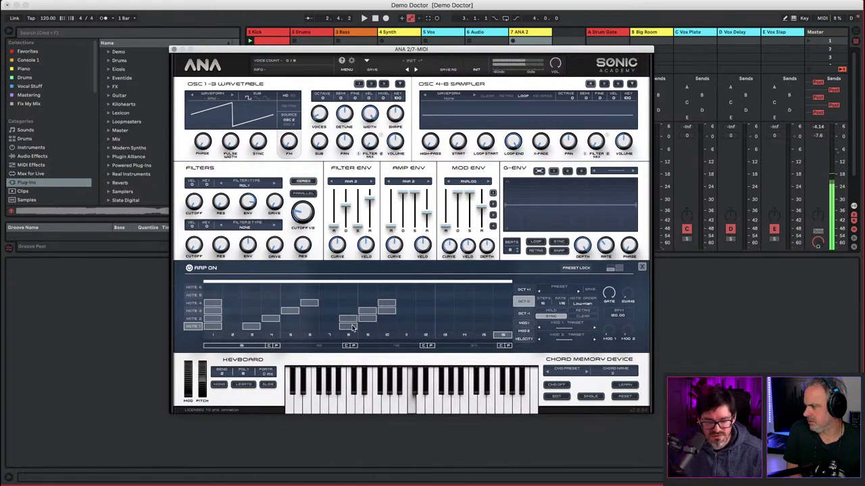
- Review the arpeggiator's Oct +1 and Oct -1 lanes and return to the Oct 0 lane
click(531, 289)
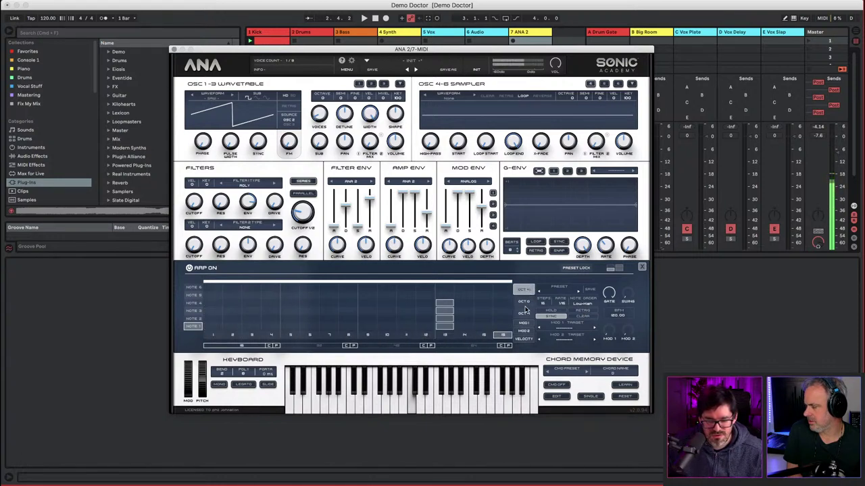
click(525, 313)
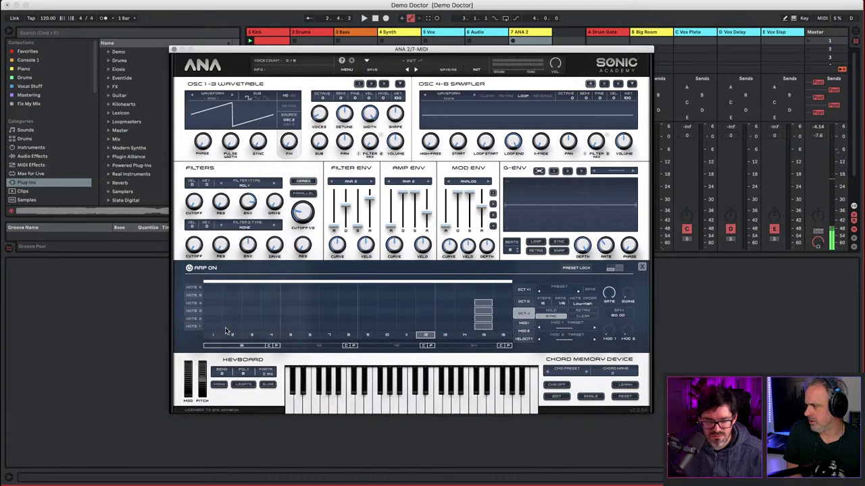
click(521, 302)
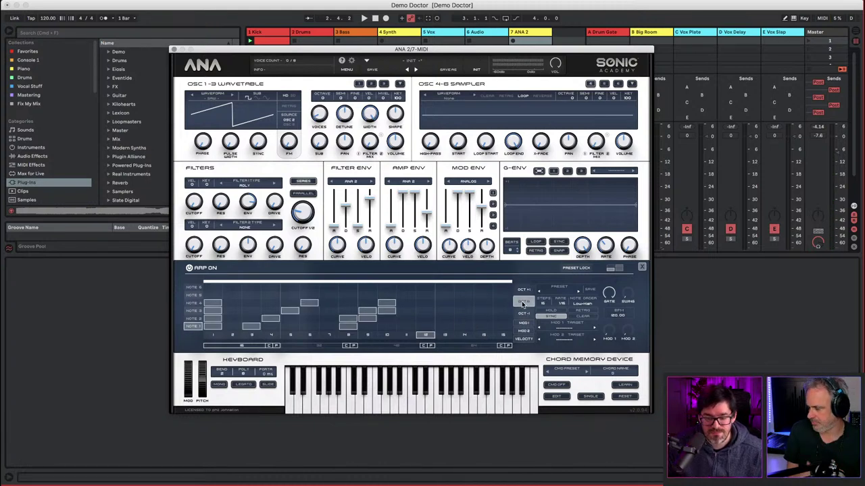
- Try the Note Wrap and Octave Wrap note orders on the arpeggiator, returning to Low-High
click(587, 305)
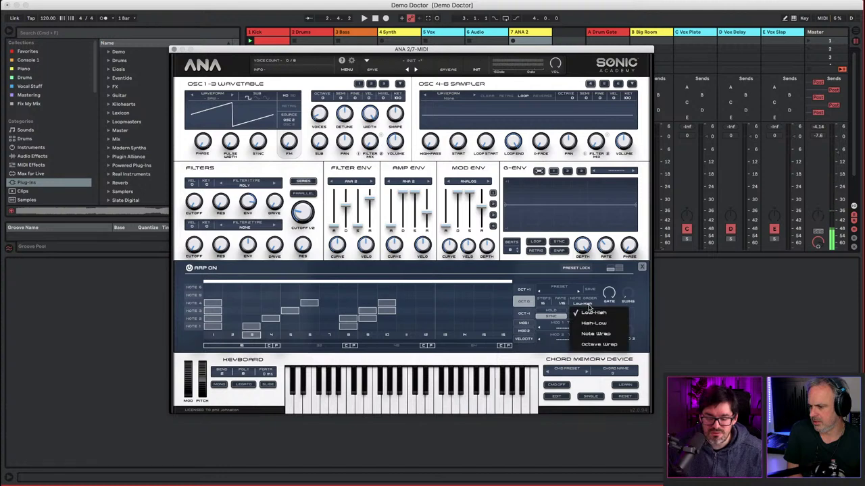
click(588, 333)
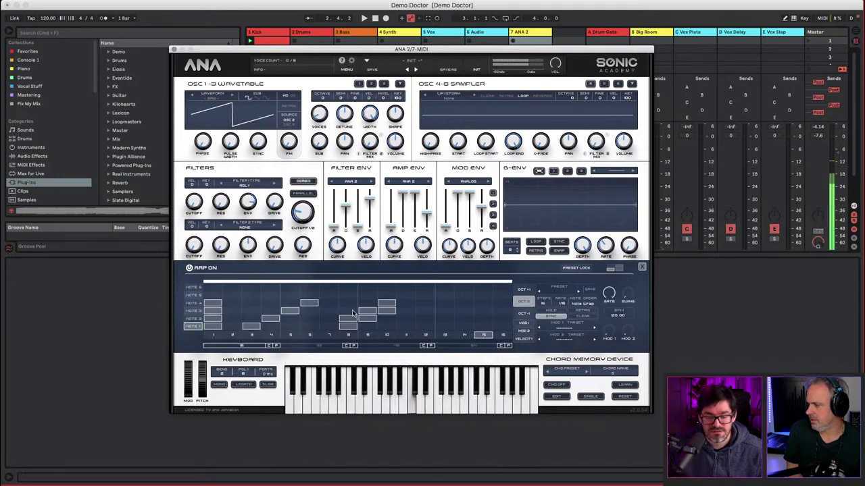
click(583, 303)
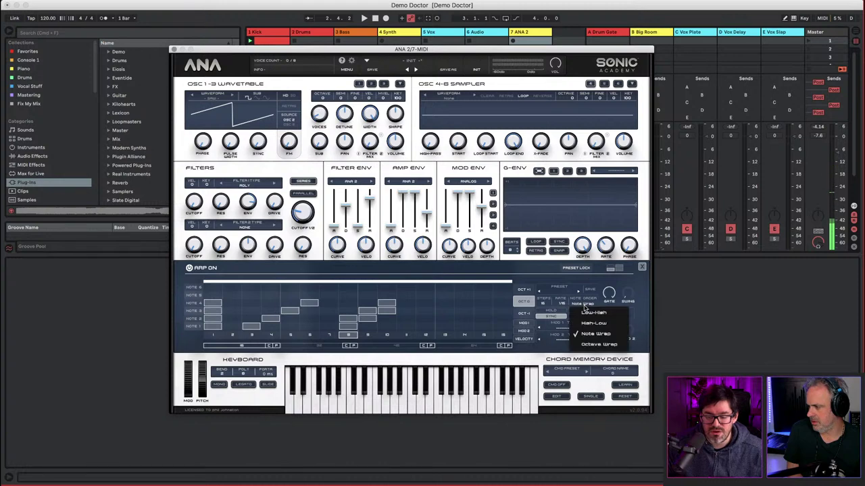
click(589, 345)
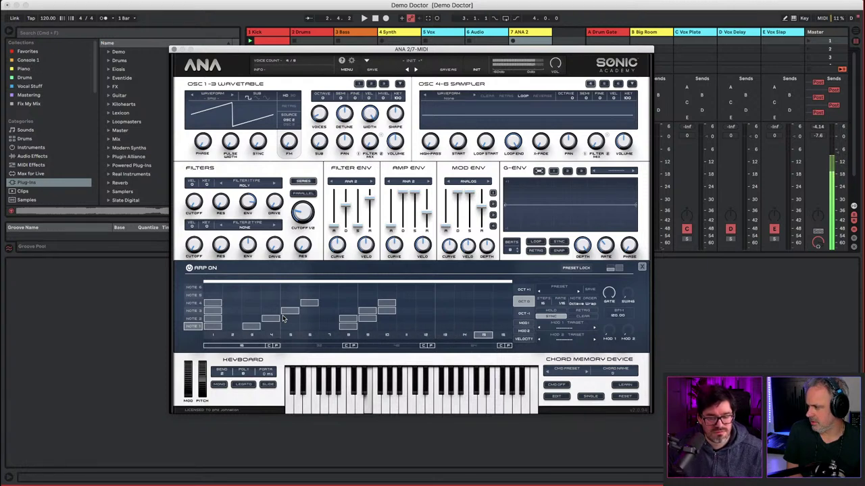
click(583, 305)
click(585, 313)
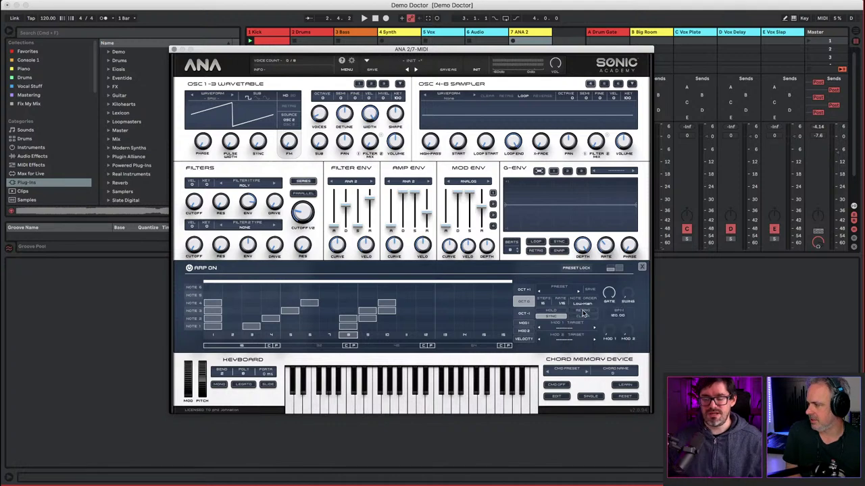
- Close the arpeggiator editor and build a single chord memory chord from C3, Eb3, G3 and Bb3 with C1 as the bass
click(642, 269)
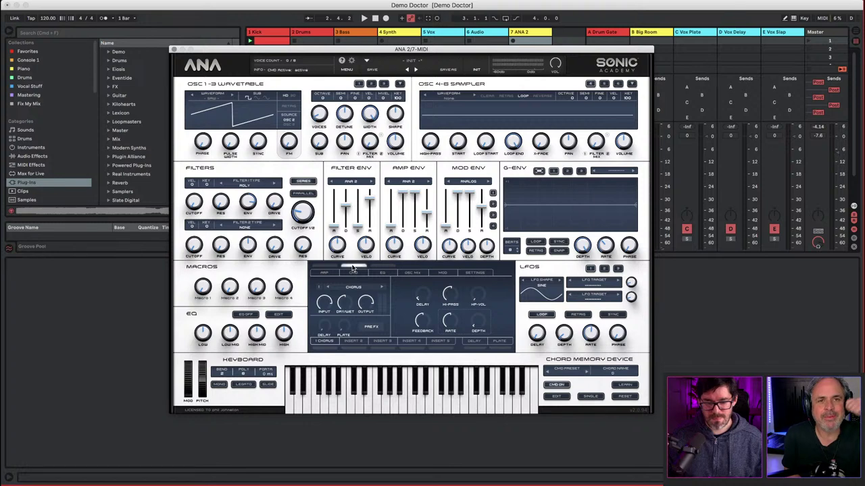
click(354, 273)
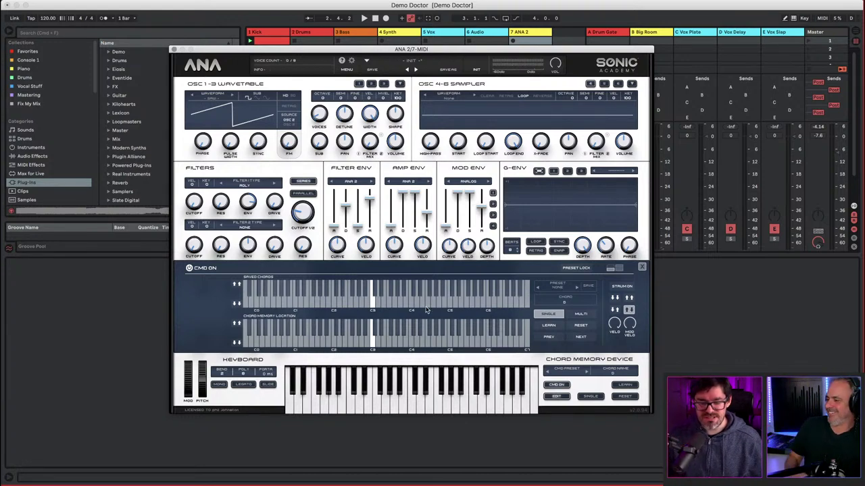
click(381, 291)
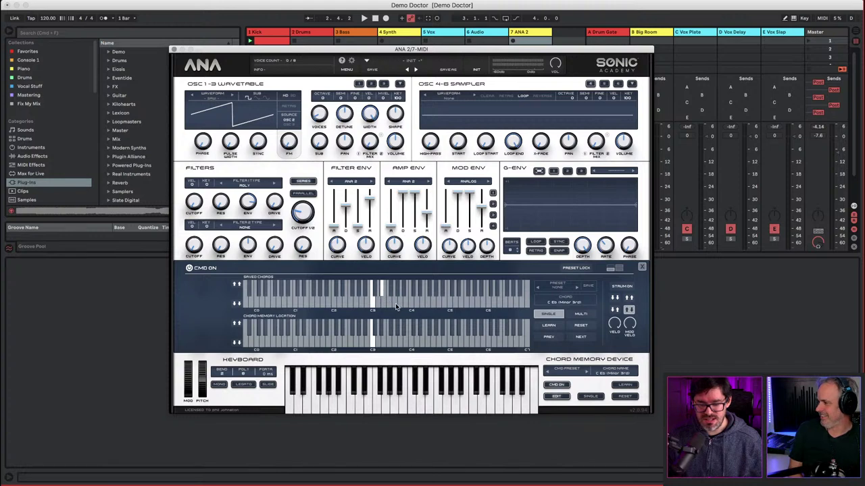
click(397, 302)
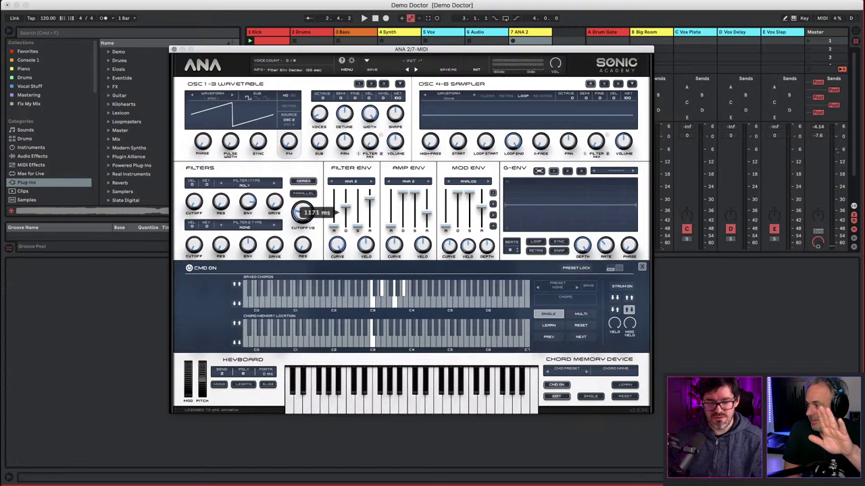
click(293, 306)
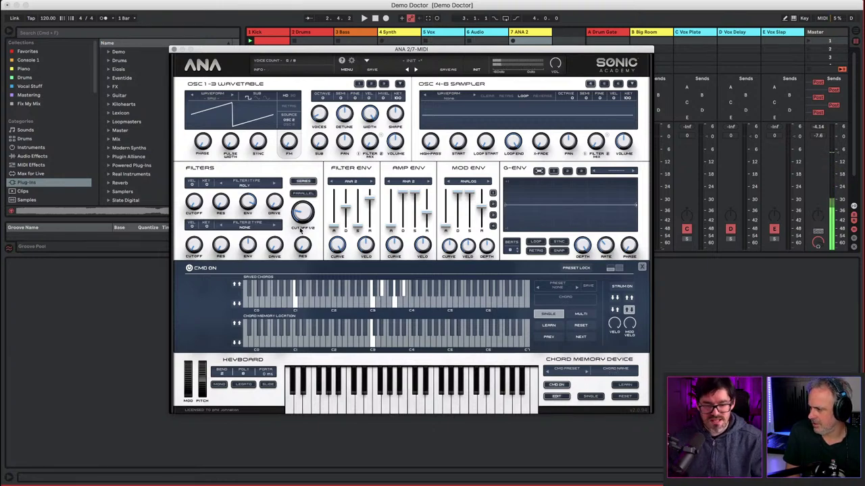
- Switch the chord memory to Multi mode and use Learn to store chords on the keys from C3 upward
click(579, 314)
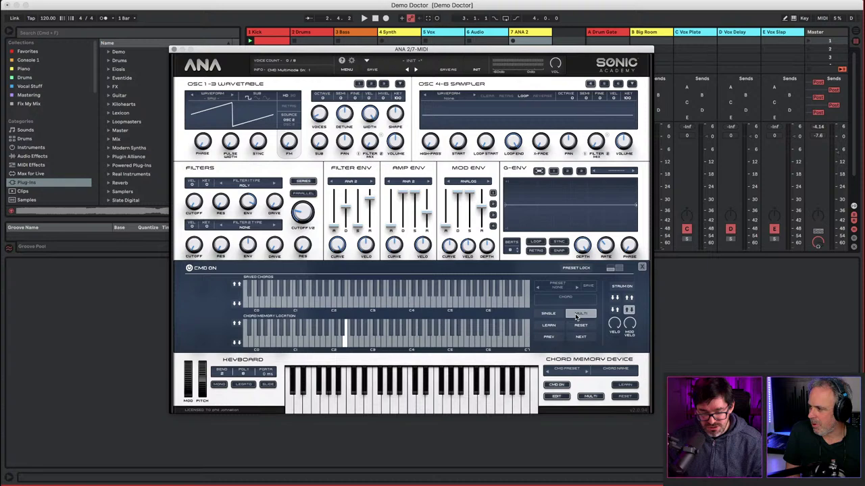
click(372, 341)
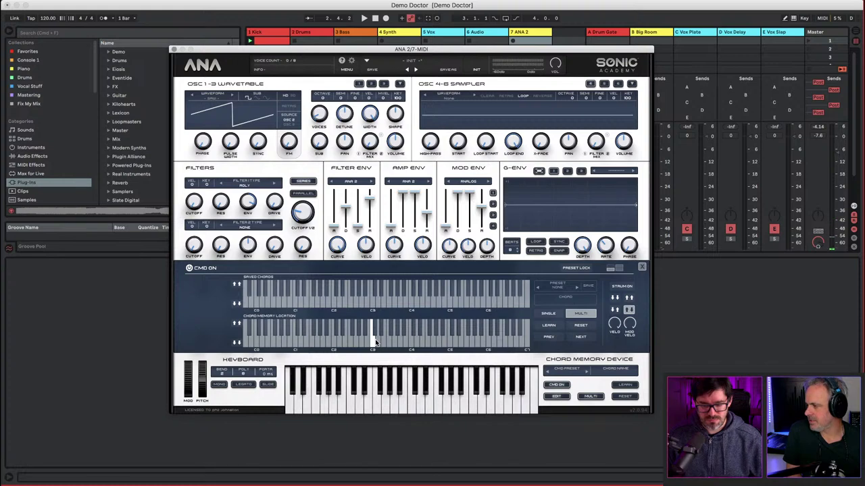
click(549, 327)
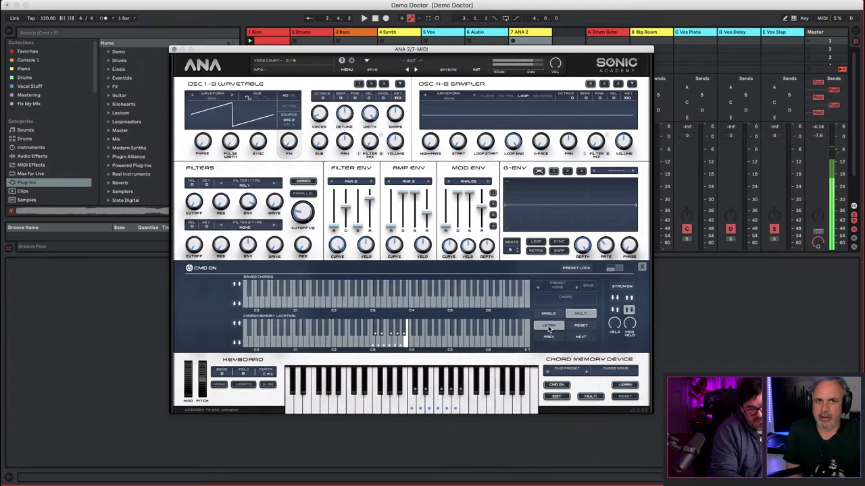
click(548, 327)
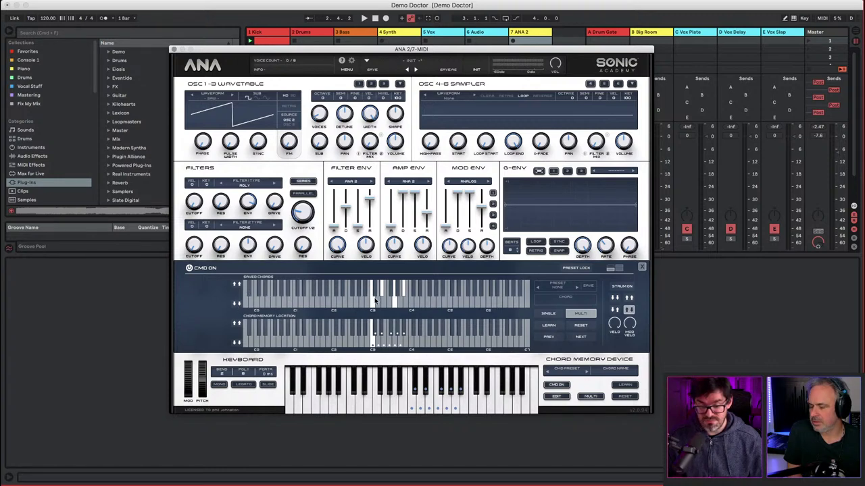
- Transpose the saved chords down one octave so the first chord starts on C2
click(238, 306)
click(237, 306)
click(238, 306)
click(238, 306)
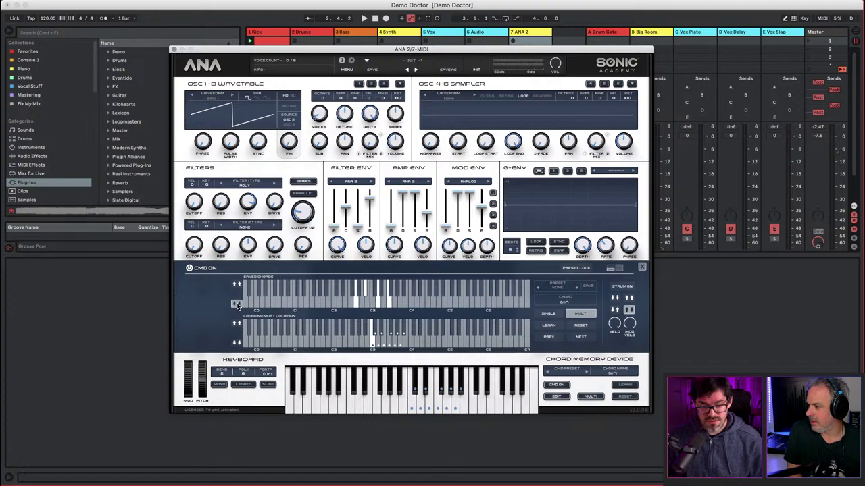
click(237, 306)
click(237, 306)
click(238, 306)
click(238, 306)
click(238, 306)
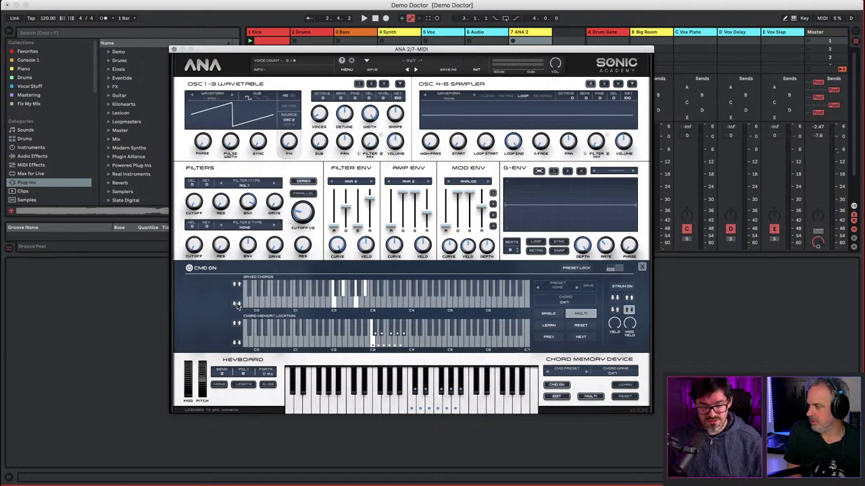
- Shift the chord memory locations down one octave so the trigger keys start on C2
click(236, 343)
click(236, 344)
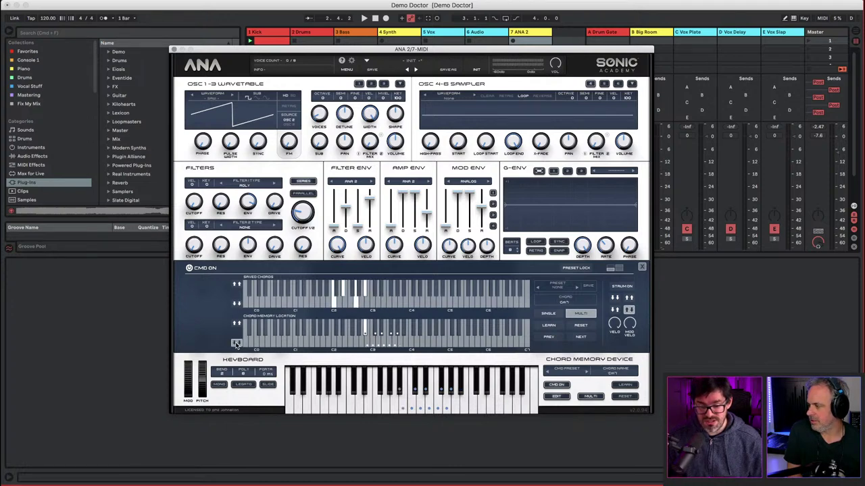
click(236, 343)
click(237, 343)
click(236, 343)
click(237, 343)
click(236, 343)
click(236, 343)
click(237, 343)
click(237, 343)
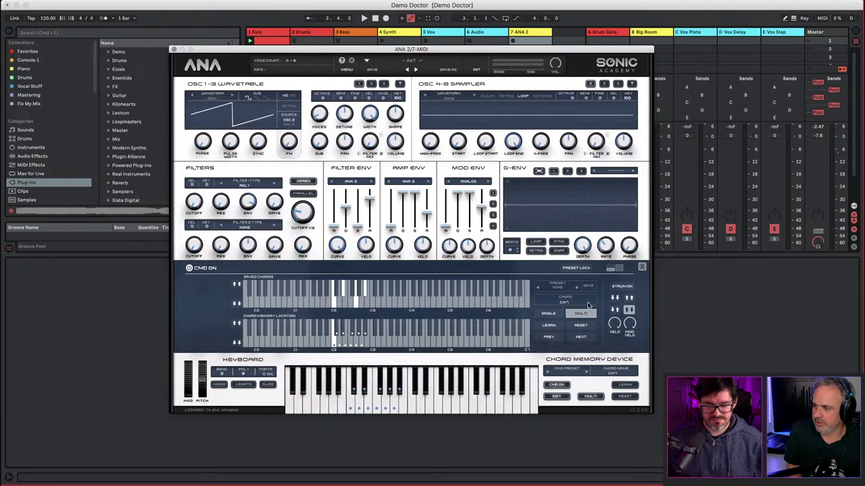
- Show the arpeggiator together with the chord memory editor and turn the arpeggiator on
click(614, 270)
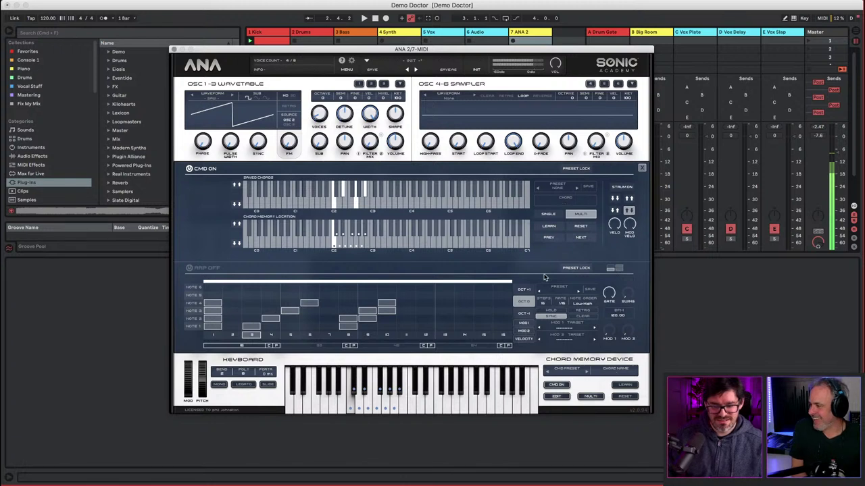
click(189, 268)
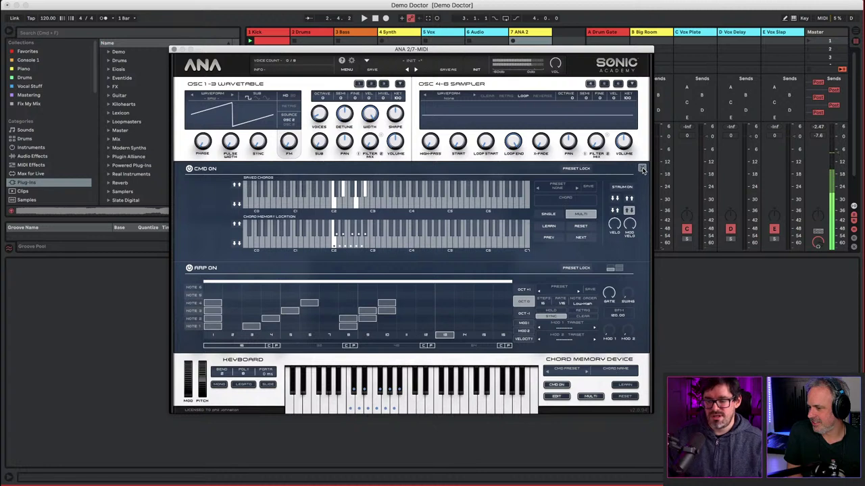
- Load the "Above Tran." chord preset from the Multi Performance category
click(565, 200)
mouse_move(561, 229)
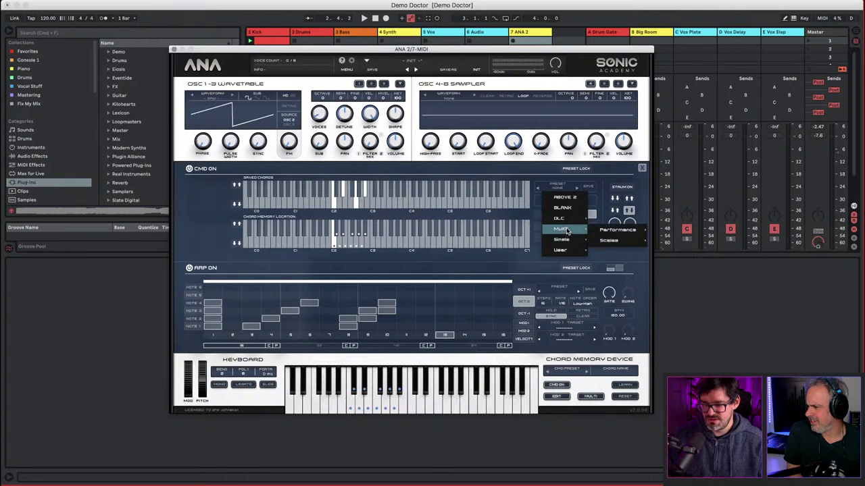
mouse_move(625, 234)
click(679, 232)
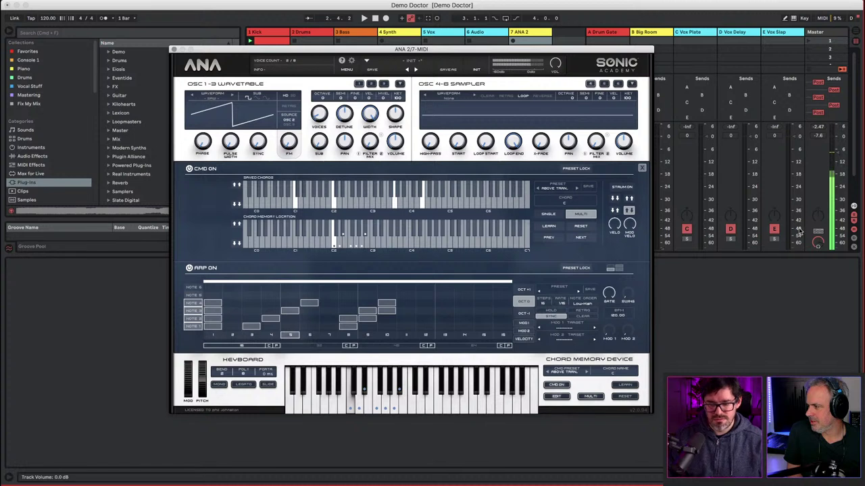
- Turn the arpeggiator off and shift the chord memory locations up one octave so the trigger keys start on C3
click(190, 269)
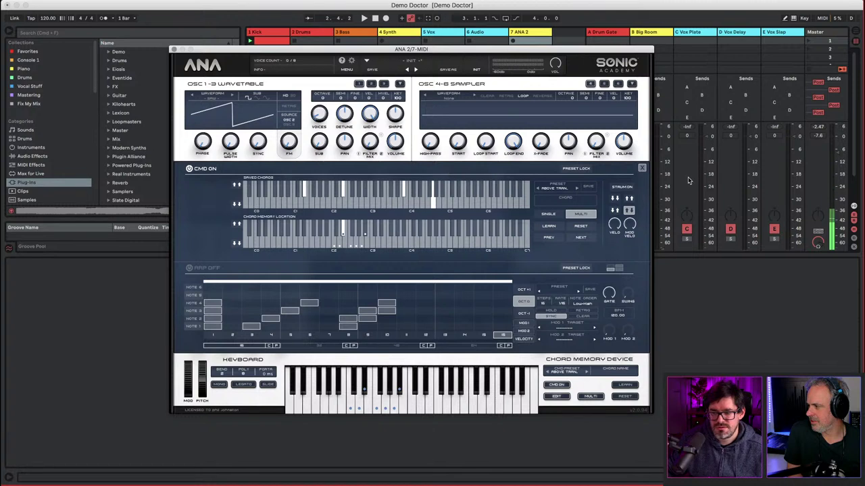
click(237, 224)
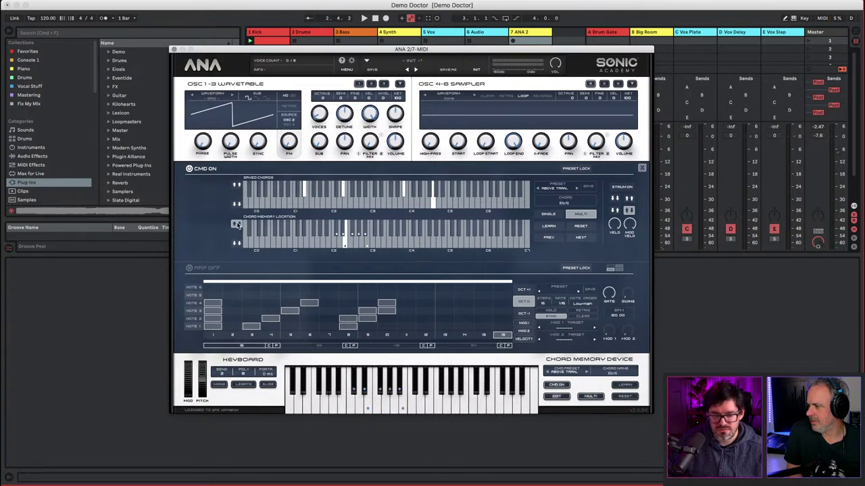
click(237, 224)
click(238, 224)
click(237, 225)
click(237, 224)
click(237, 224)
click(237, 225)
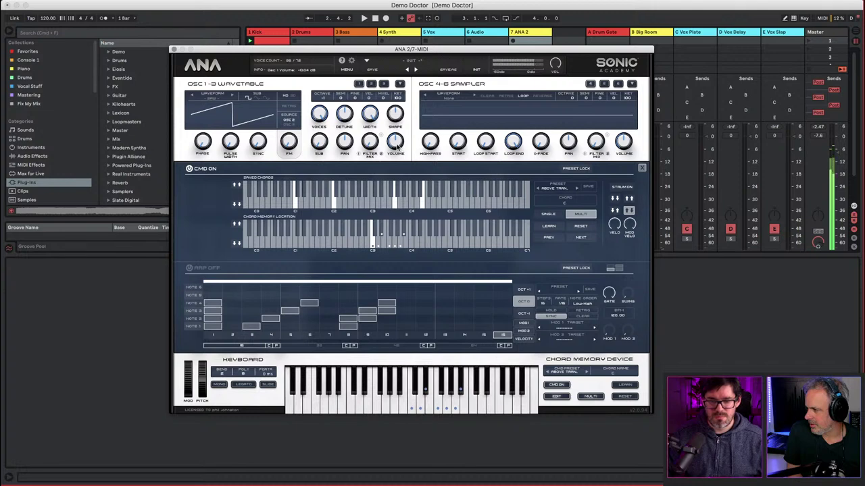
- Set oscillator 1's volume to about -5.28 dB and lower the amp envelope's decay and sustain
drag(398, 148, 404, 124)
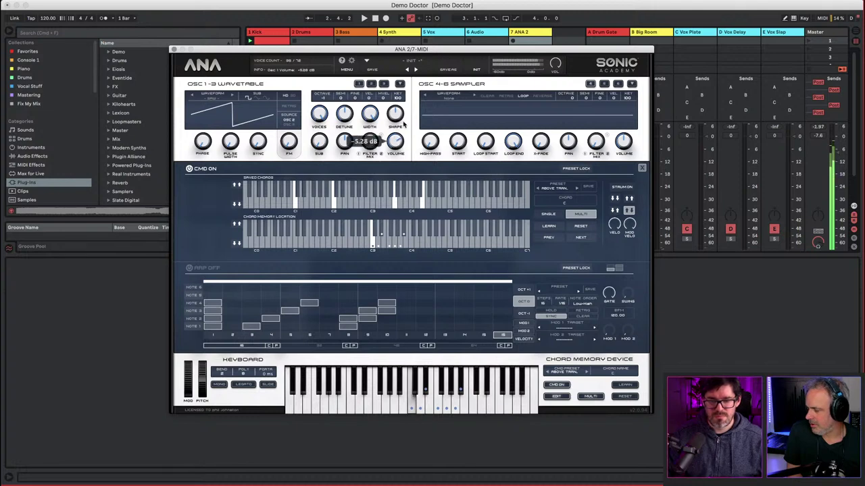
click(642, 168)
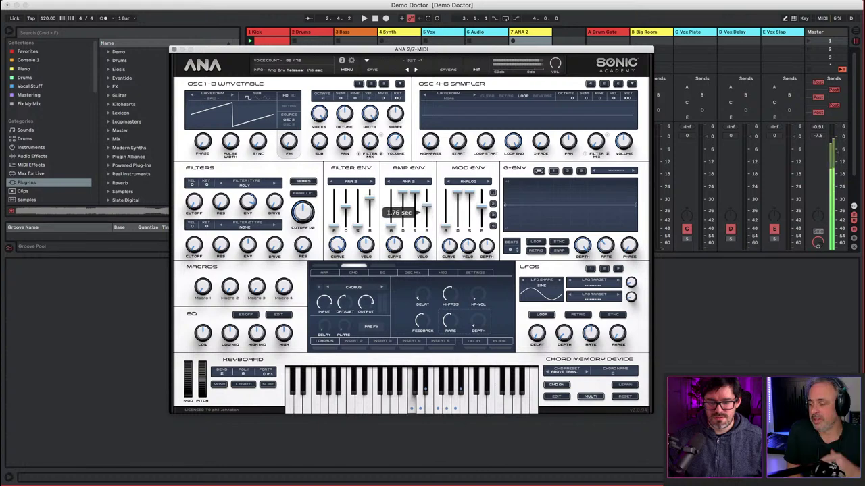
drag(404, 194, 427, 210)
- Raise the combined Cutoff 1/2 and bring in the Plate reverb effect
drag(305, 213, 306, 200)
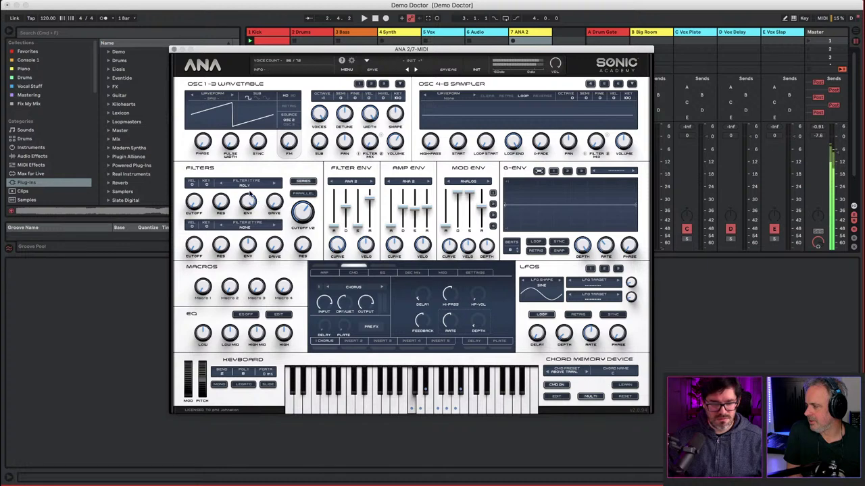
click(500, 341)
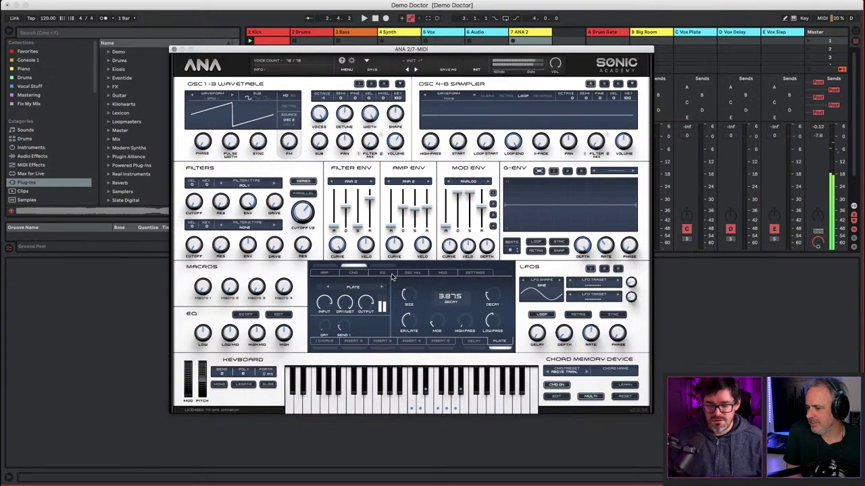
- Turn the arpeggiator on and load the Trance Arp 01 preset from the Chords category
click(326, 273)
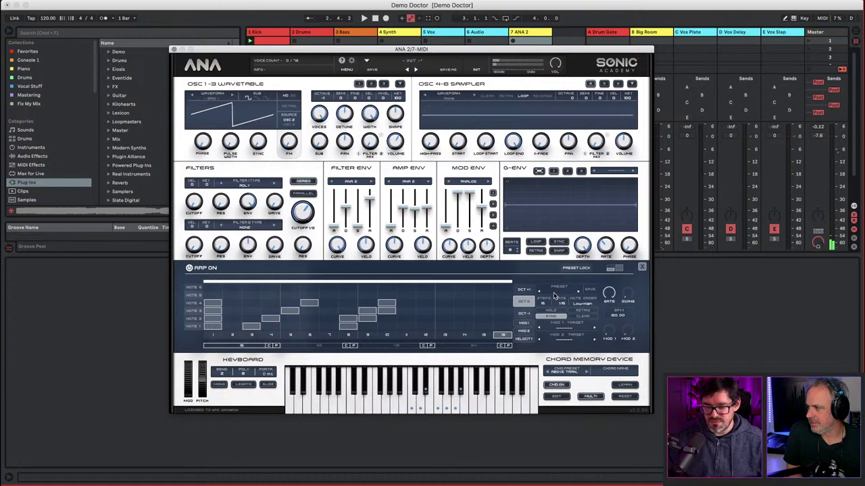
click(555, 296)
mouse_move(554, 304)
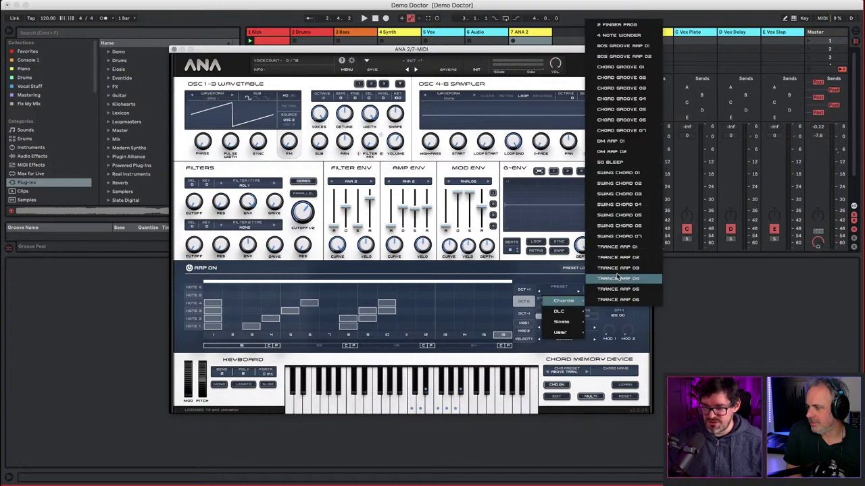
click(626, 247)
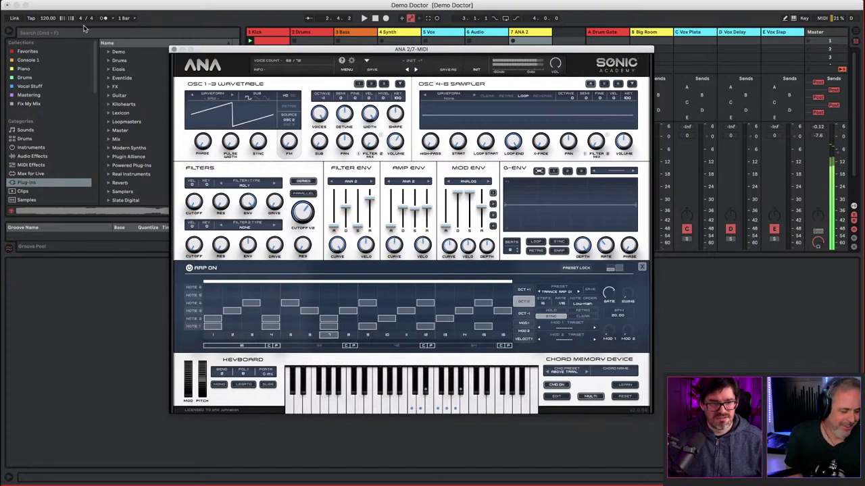
- Raise the project tempo to 137 BPM and sweep the combined Cutoff 1/2 down to about 20.25 Hz
drag(47, 21, 47, 10)
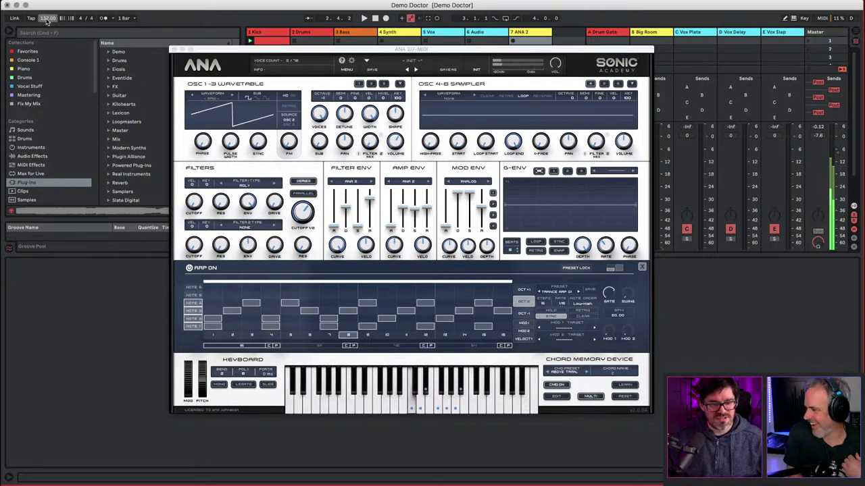
drag(294, 209, 291, 265)
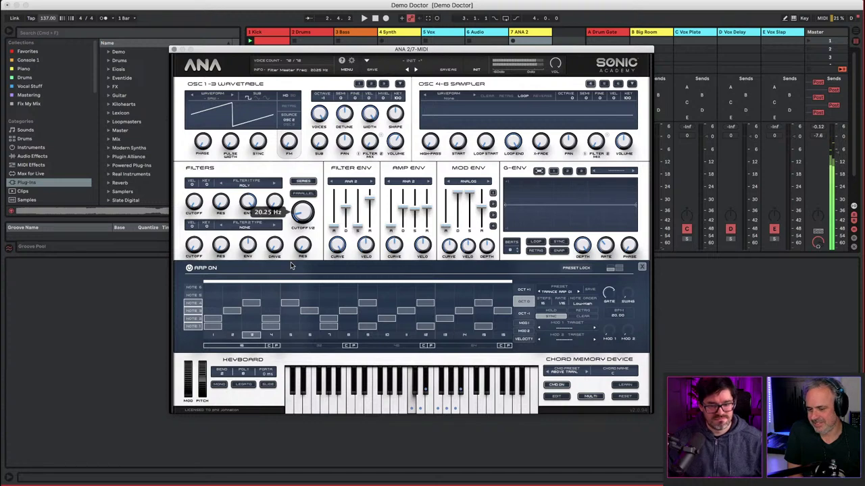
- Step forward through the Trance Arp arpeggiator presets and set the note order to Note Wrap
click(578, 292)
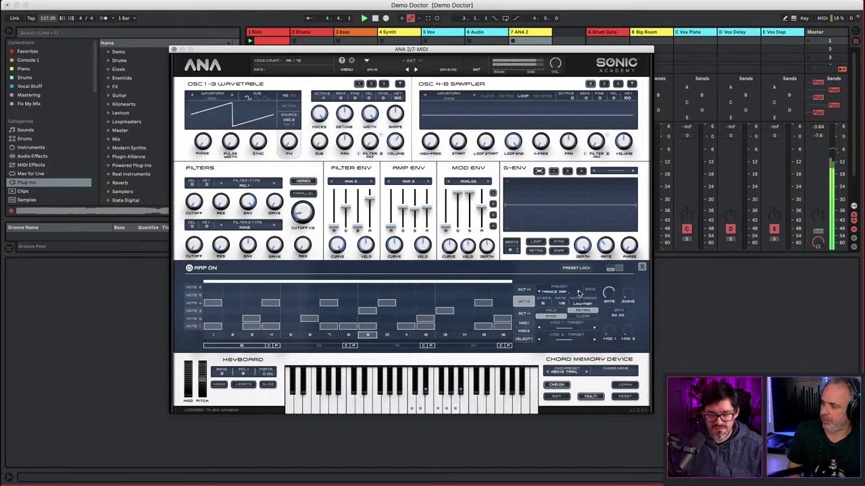
click(579, 292)
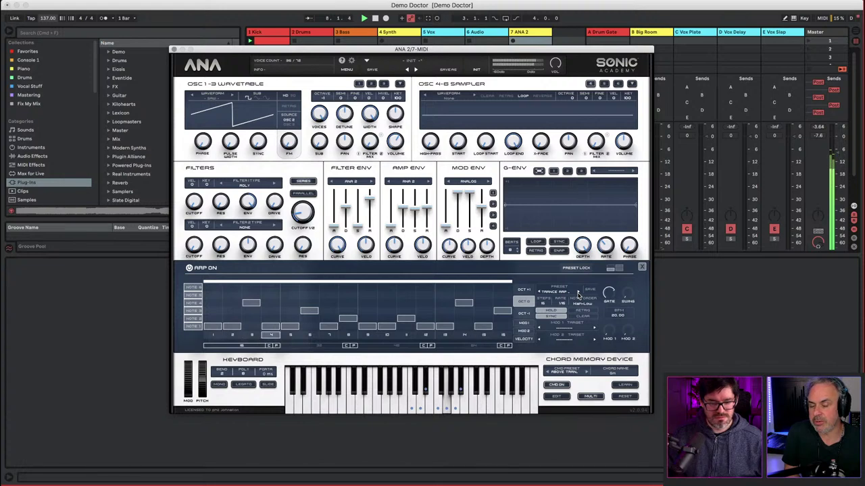
click(581, 302)
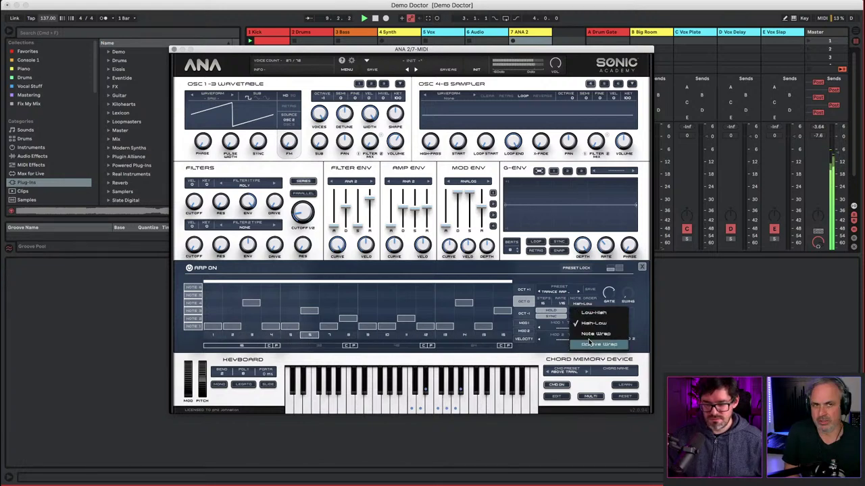
click(589, 335)
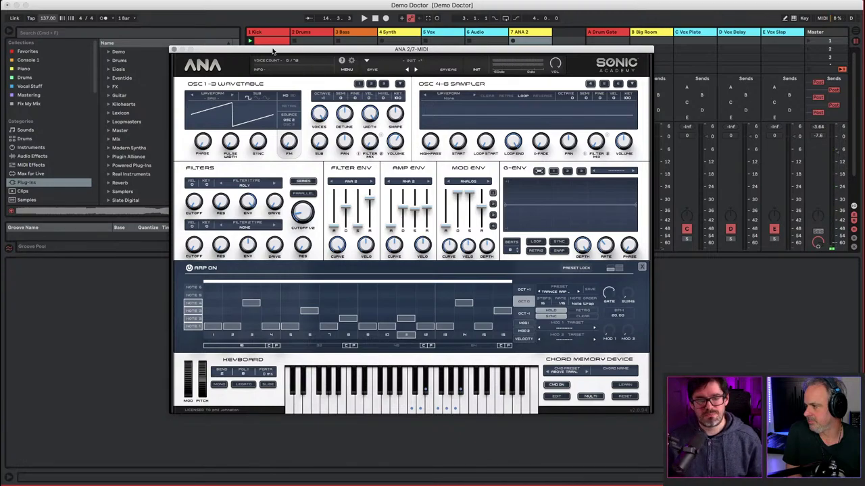
- Move the ANA 2 window aside and open the Kick track's first clip in the note editor
drag(273, 51, 296, 51)
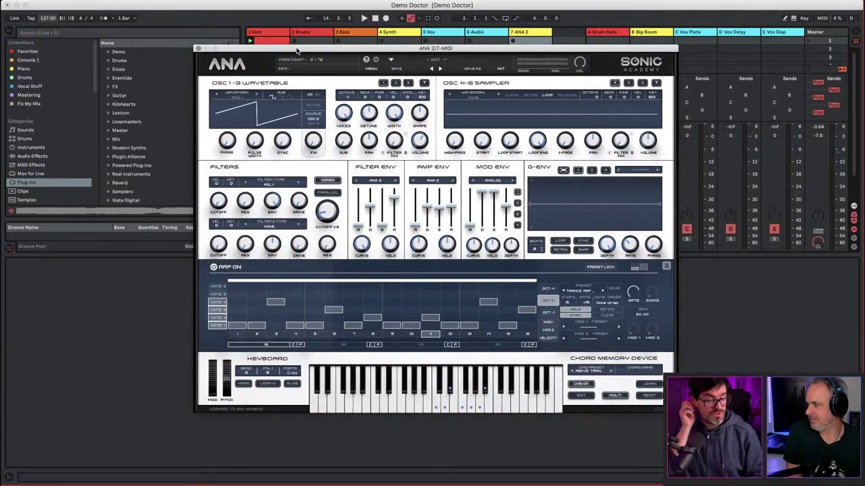
drag(511, 46, 515, 117)
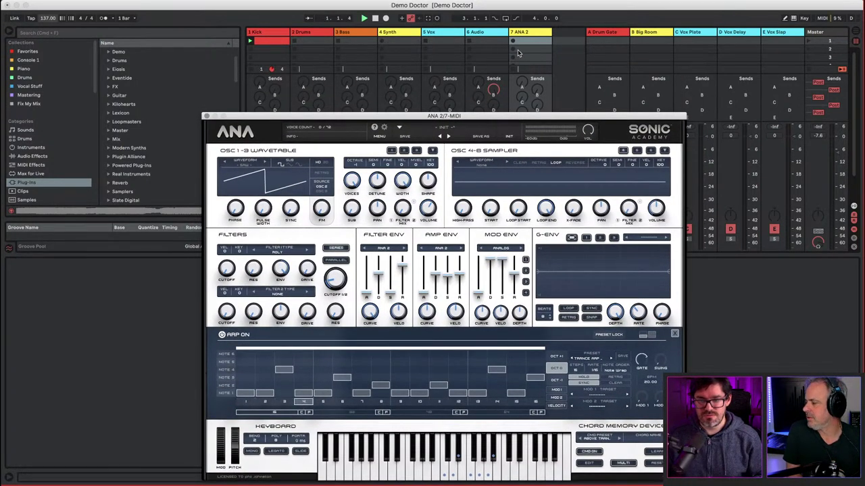
drag(331, 110, 292, 69)
click(267, 42)
click(170, 351)
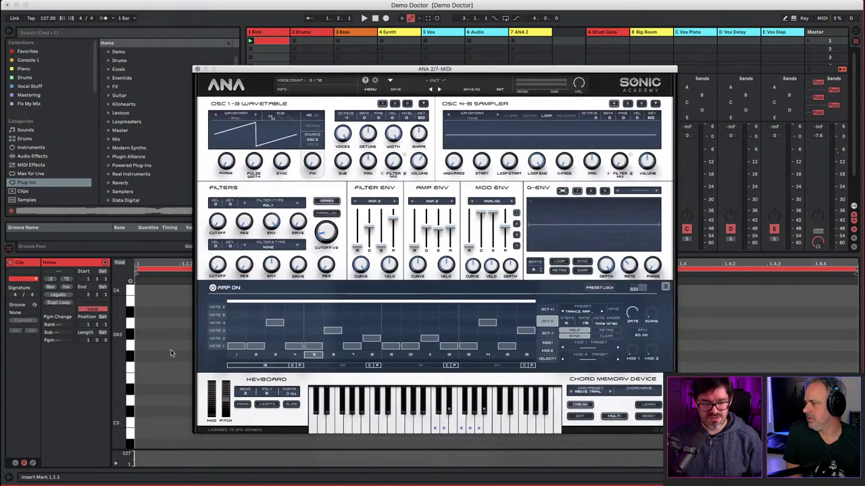
- Place C3 kick notes on all four beats of the clip and set the project tempo to 130 BPM
double_click(158, 422)
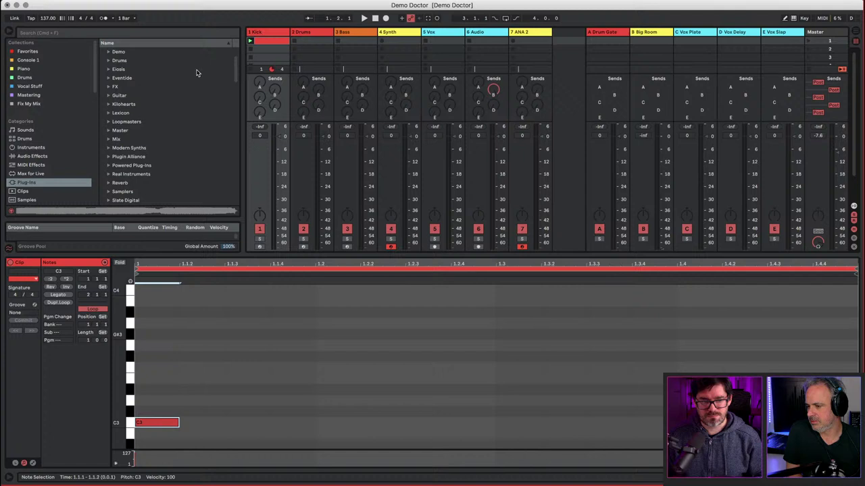
click(199, 74)
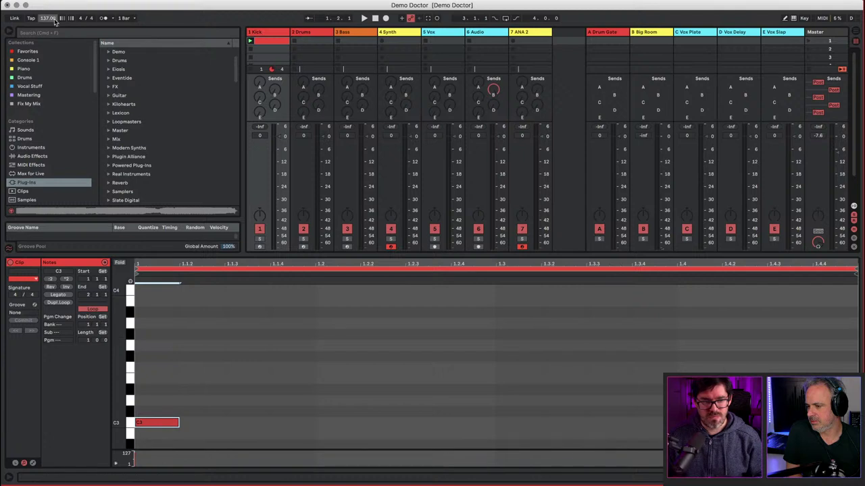
drag(55, 20, 55, 17)
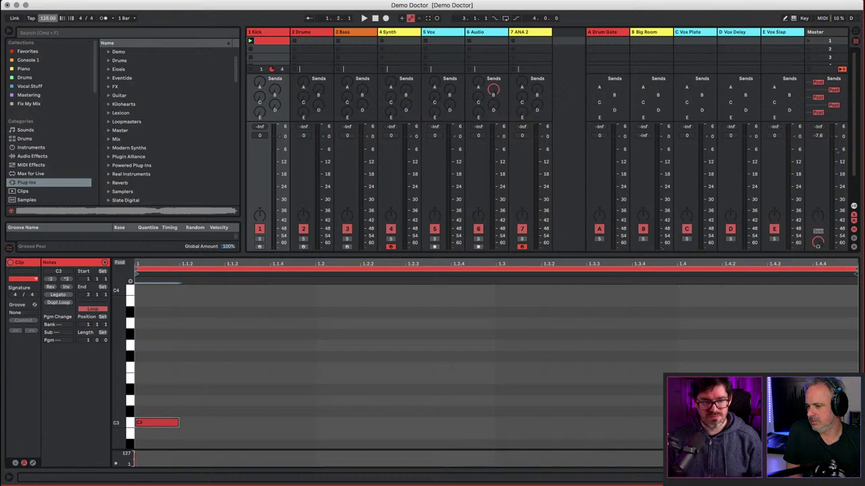
double_click(342, 426)
double_click(525, 424)
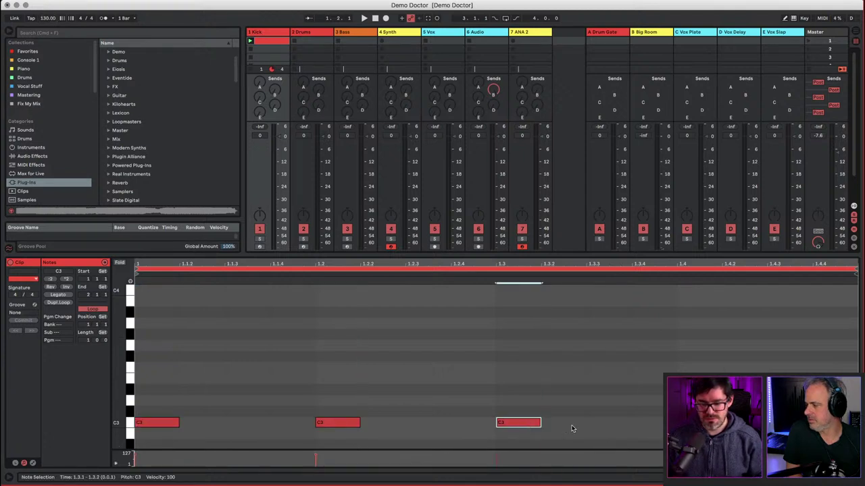
click(677, 426)
- Record the chord trigger notes into the ANA 2 track's first clip slot over the playing kick loop
key(space)
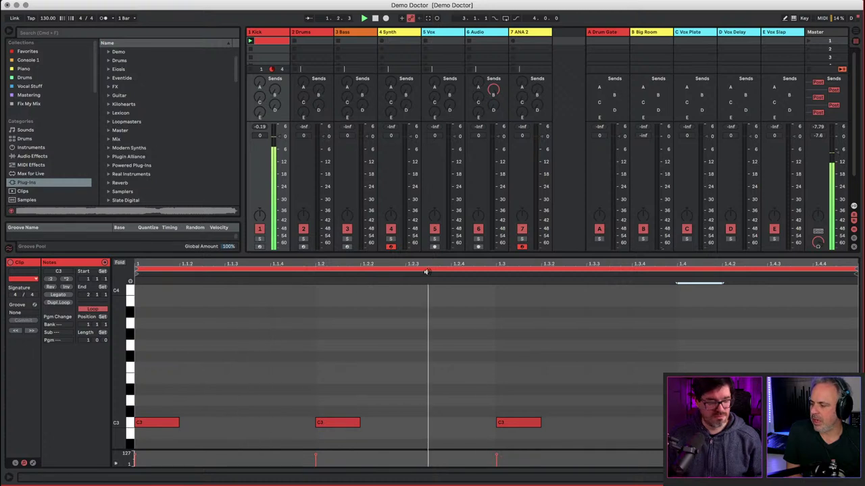
click(513, 43)
click(512, 42)
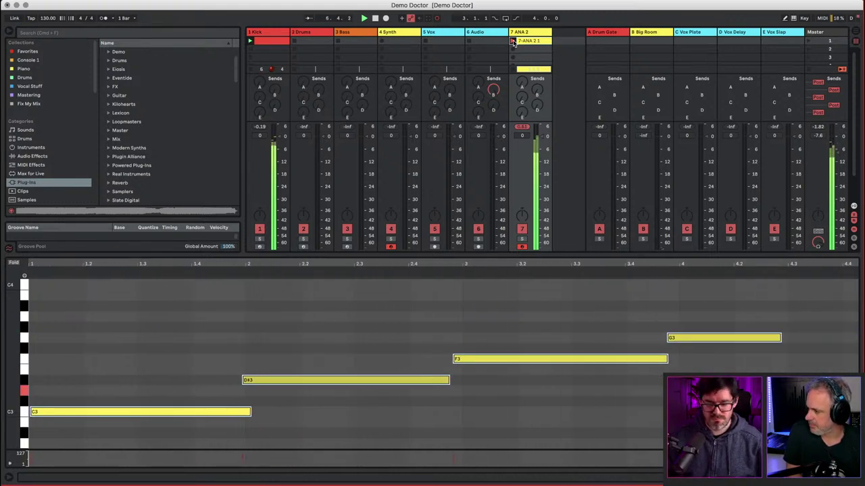
click(512, 42)
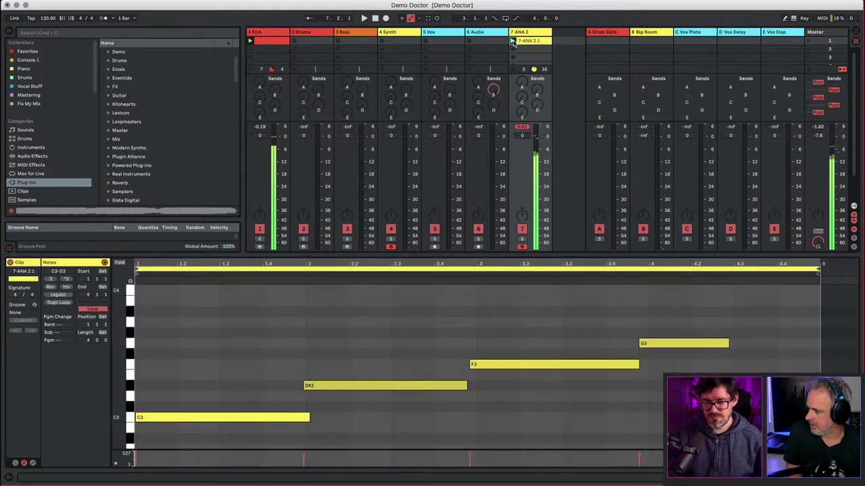
- Select all notes in the recorded ANA 2 clip and quantize their timing
click(477, 297)
key(super+a)
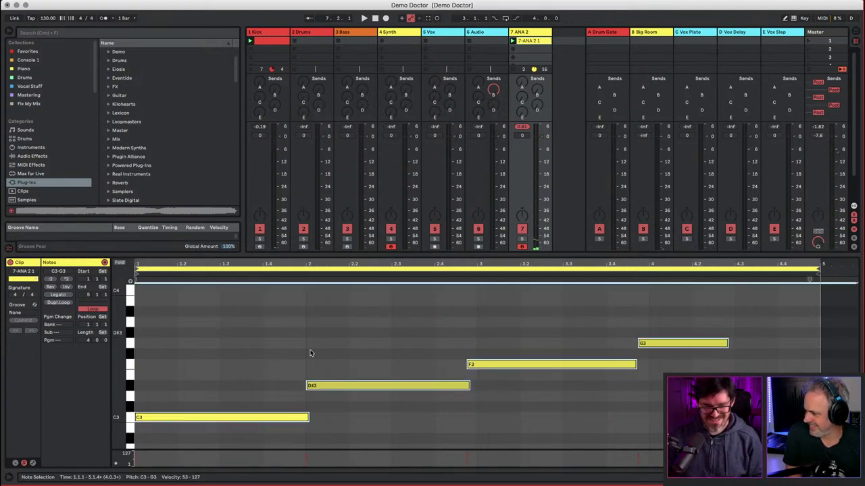
click(327, 327)
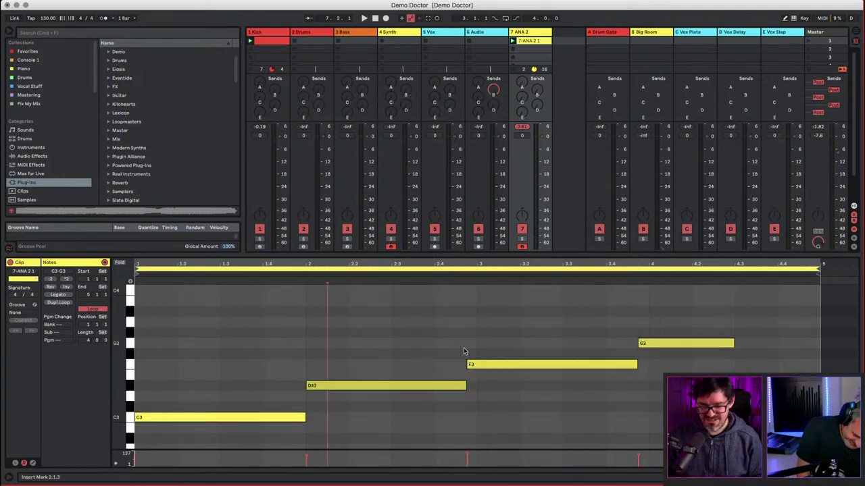
- Move the F3 and G3 note starts to bars 3 and 4, extend D#3 and F3 to meet them, and play the clip
click(466, 365)
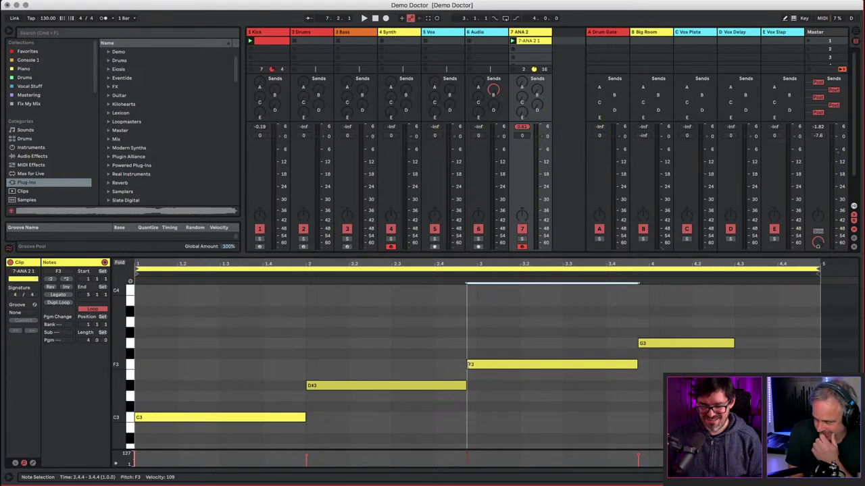
drag(469, 366, 478, 388)
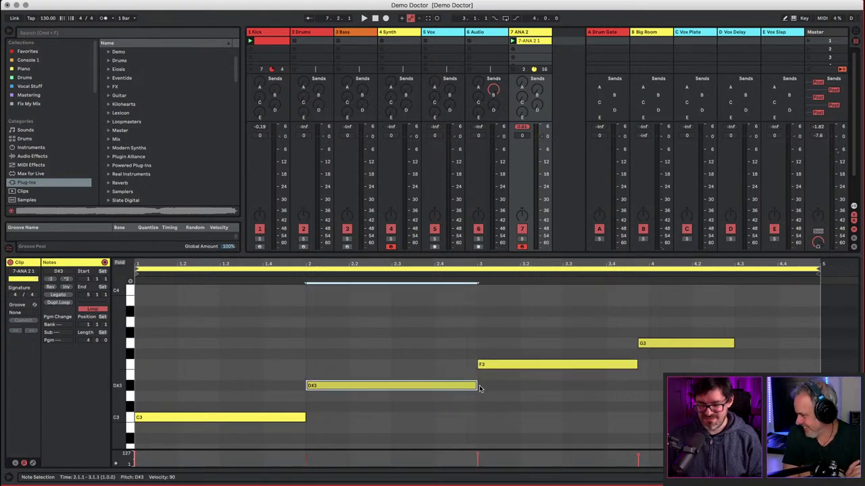
click(640, 345)
drag(640, 345, 648, 365)
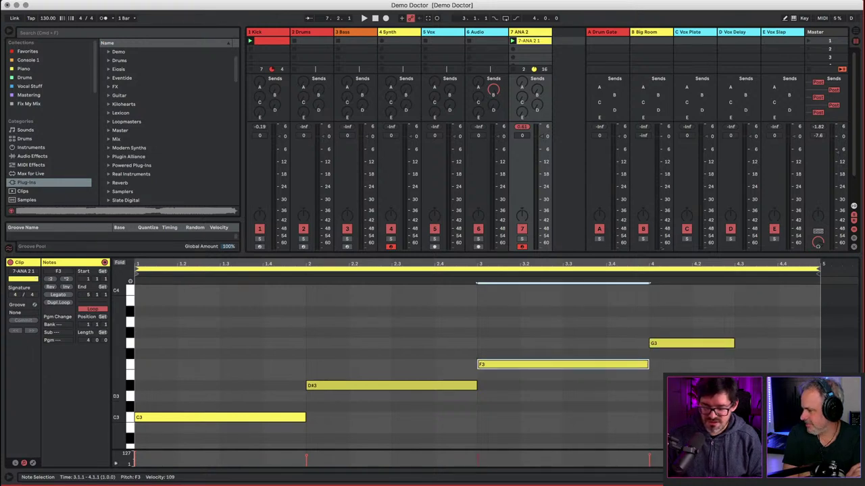
drag(814, 397, 831, 419)
click(800, 395)
key(space)
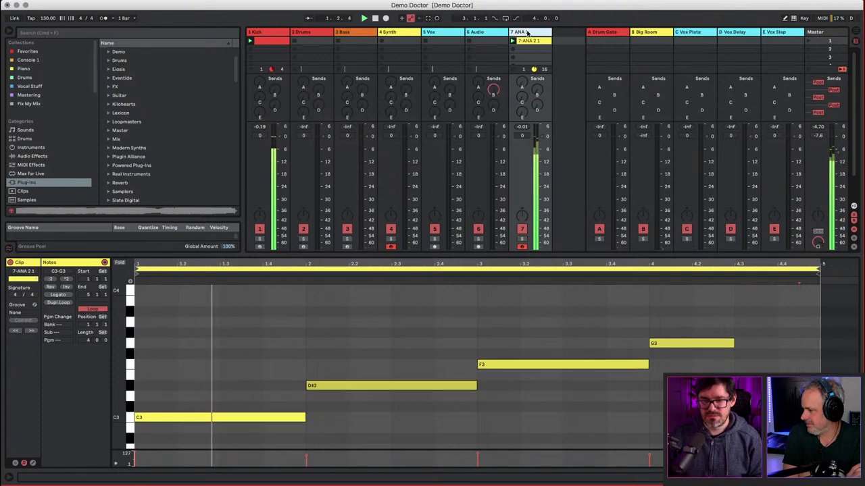
- Open the ANA 2 arpeggiator, load another Trance Arp preset from the Chords category, and close the plug-in window
double_click(527, 32)
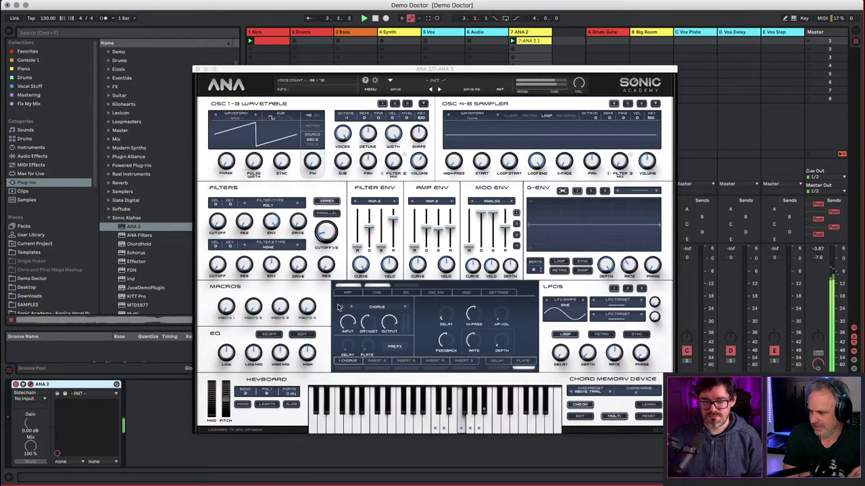
click(355, 295)
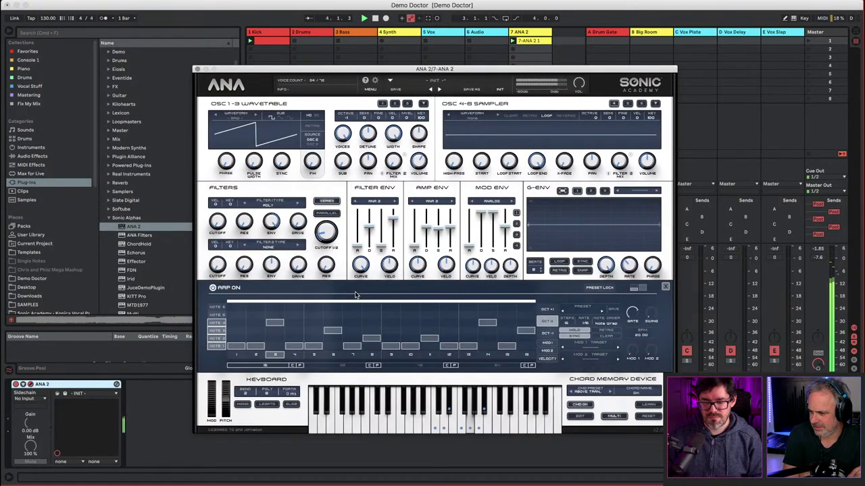
click(601, 315)
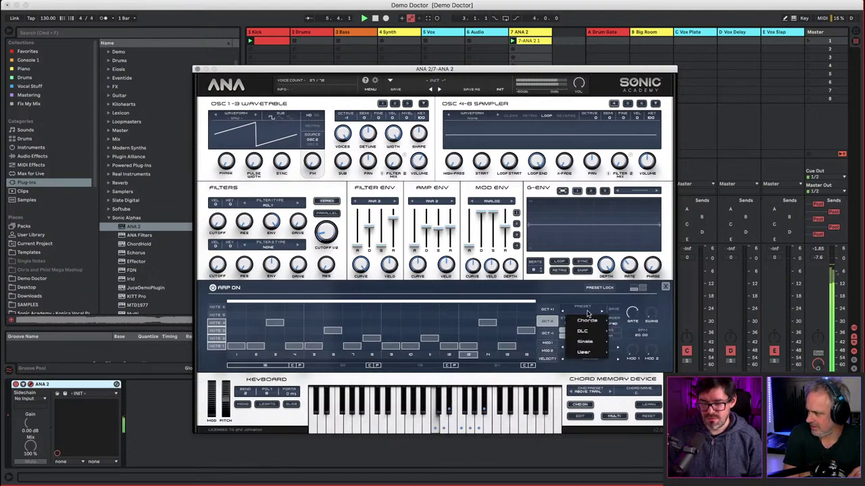
mouse_move(588, 325)
click(640, 319)
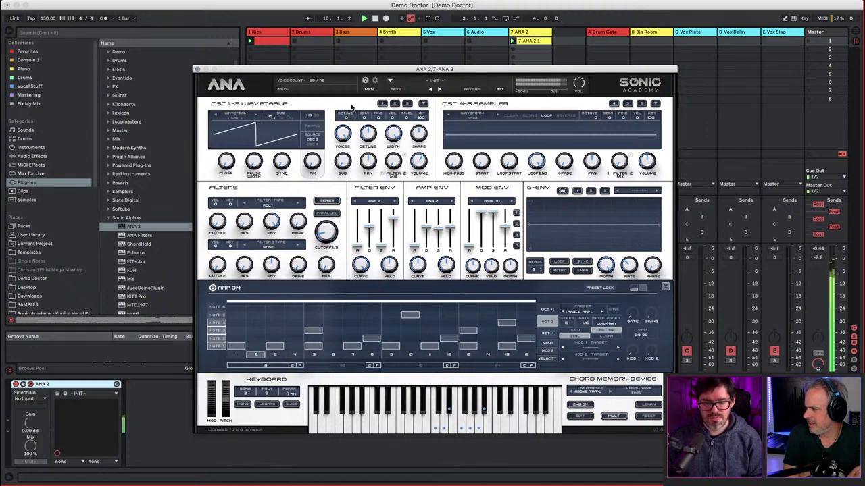
click(665, 287)
click(197, 69)
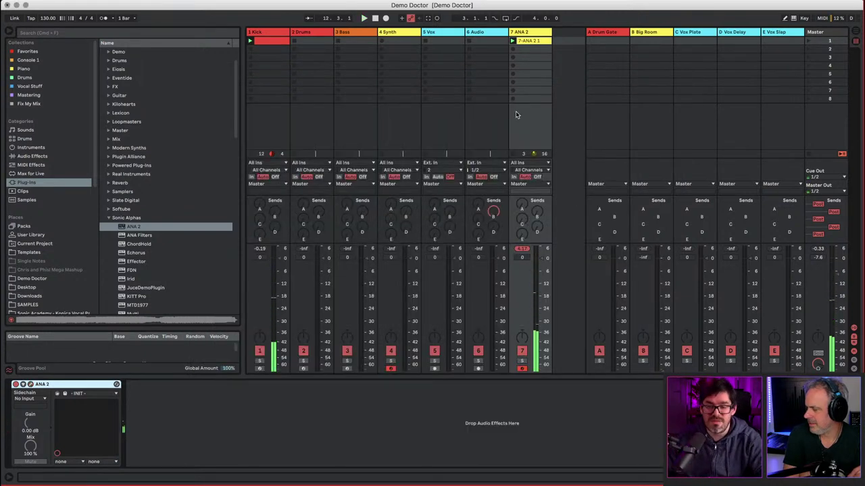
double_click(530, 40)
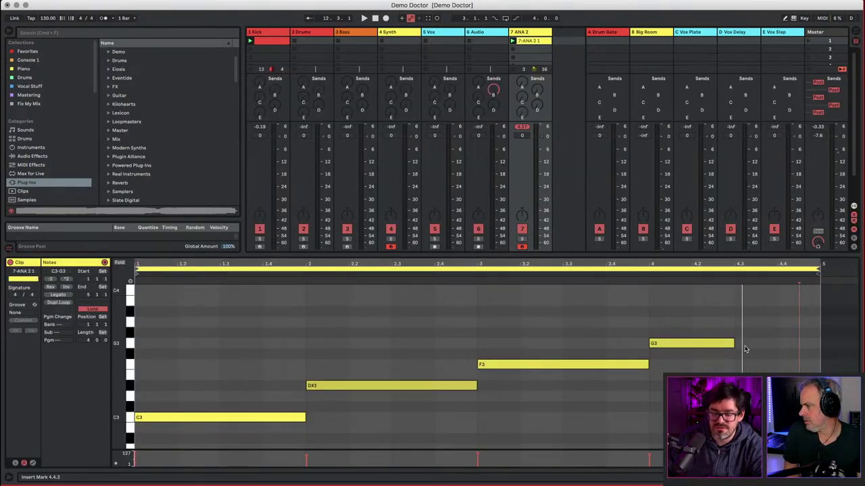
click(531, 32)
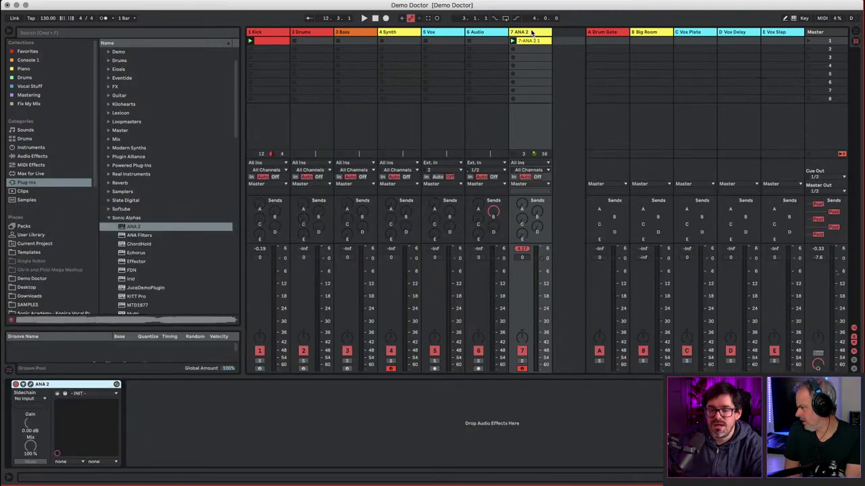
click(525, 41)
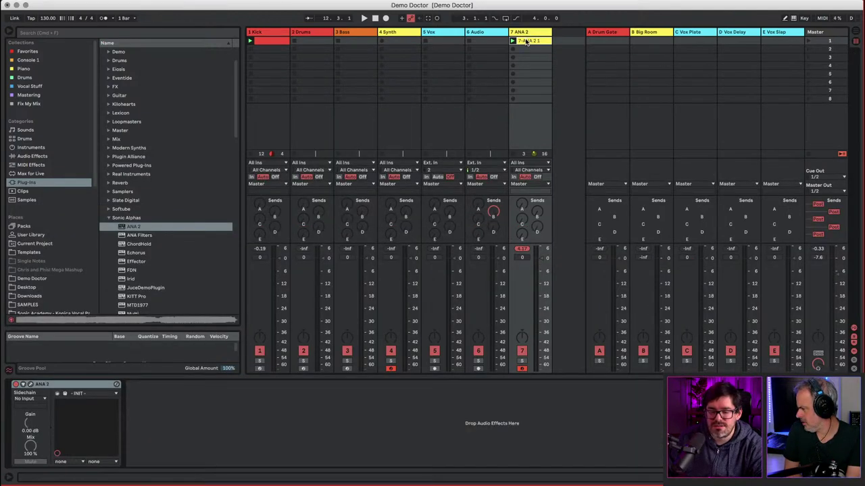
- Insert a MIDI track after the ANA 2 track and set its MIDI input to 7-ANA 2 with ANA 2 as the source
right_click(561, 33)
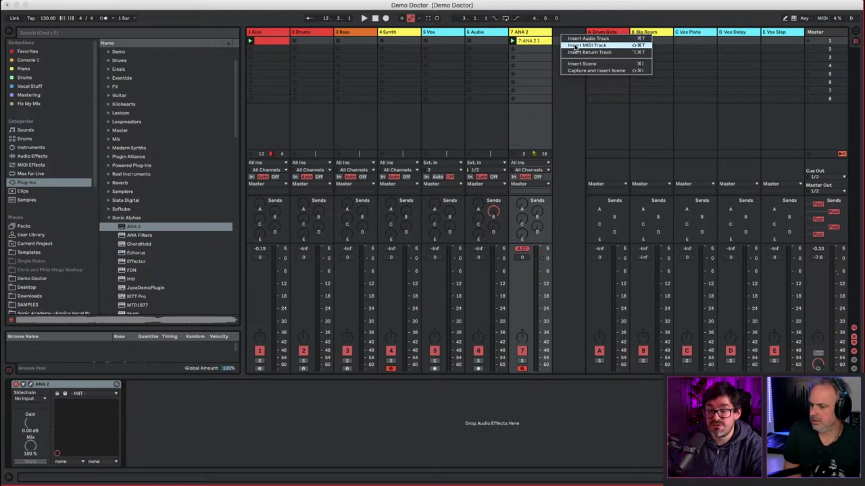
click(575, 46)
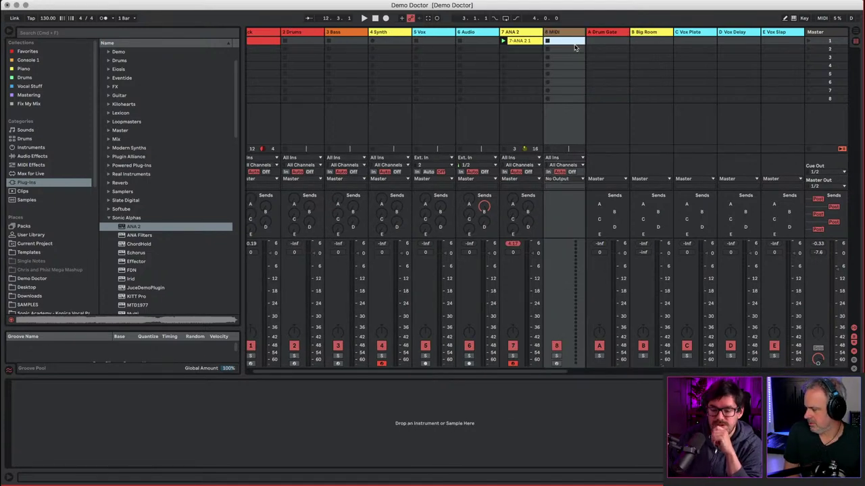
click(575, 158)
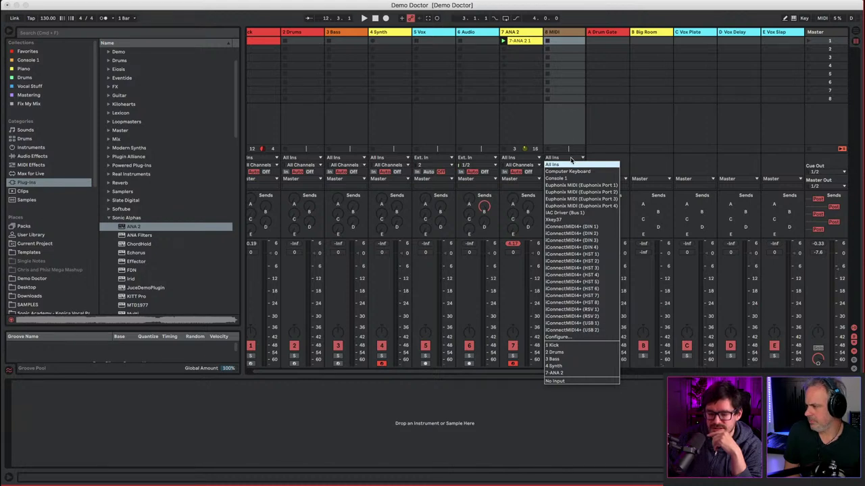
click(556, 373)
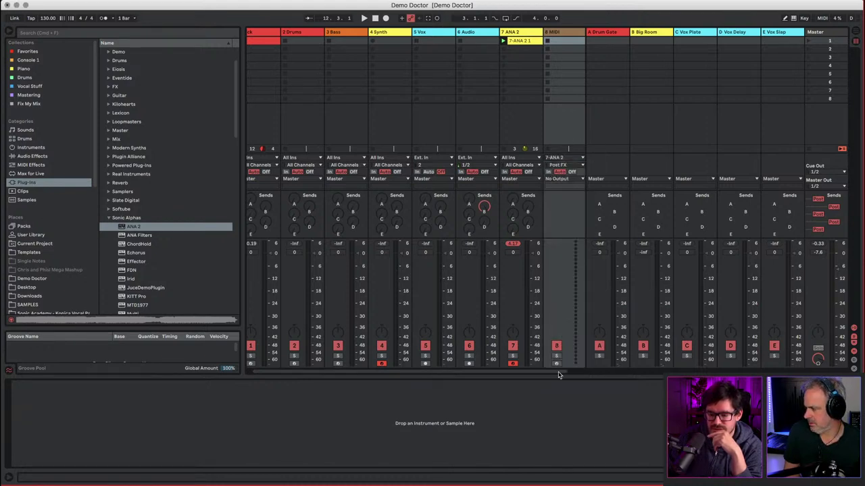
click(578, 165)
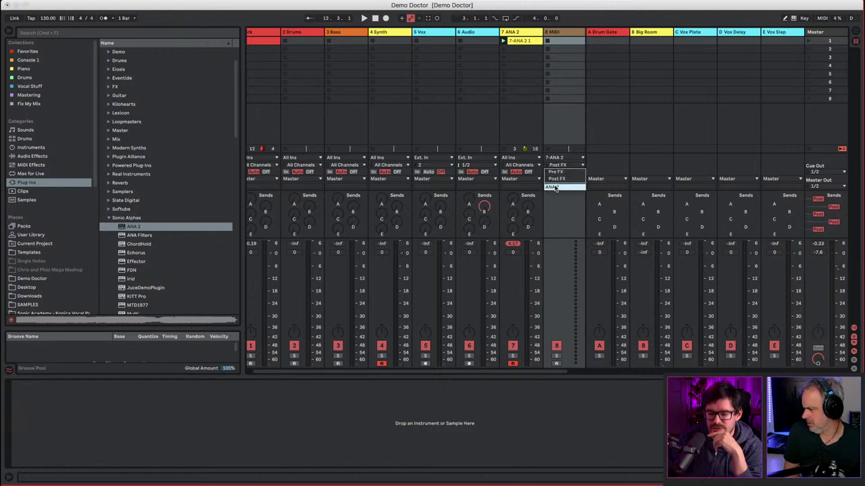
click(553, 186)
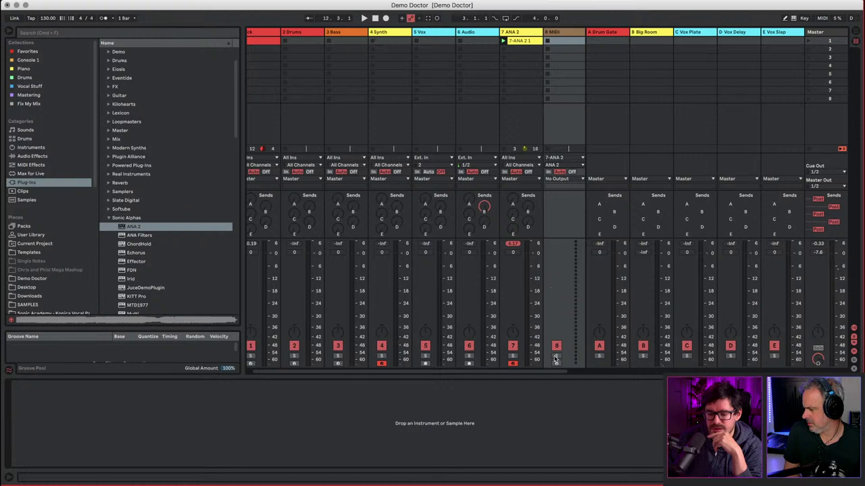
- Record the arpeggiator's MIDI output into the new MIDI track's first clip slot, stop playback, and open the recorded clip
click(548, 41)
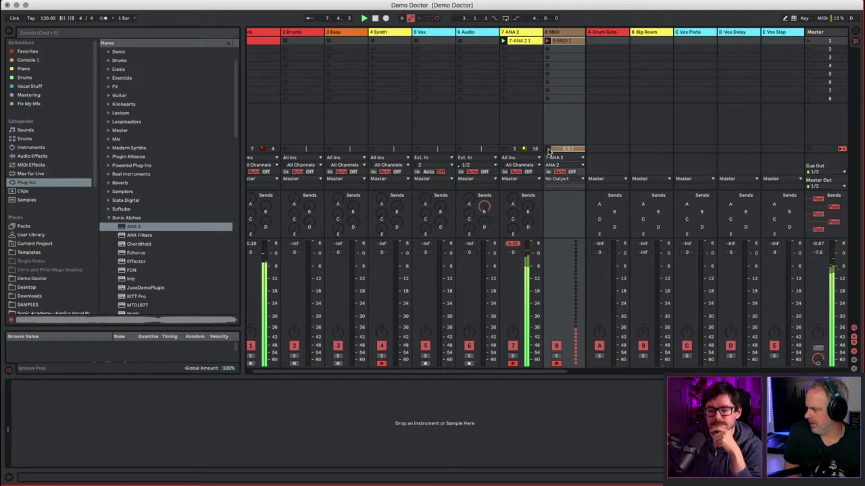
click(549, 150)
click(502, 150)
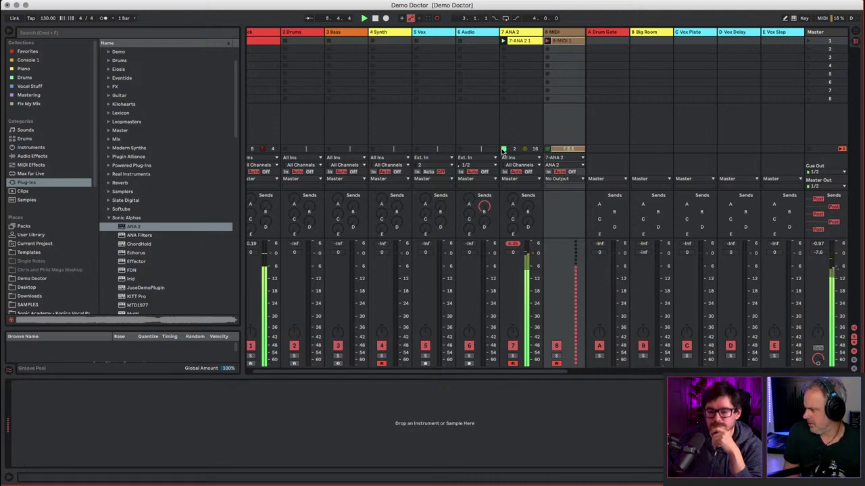
key(space)
double_click(563, 42)
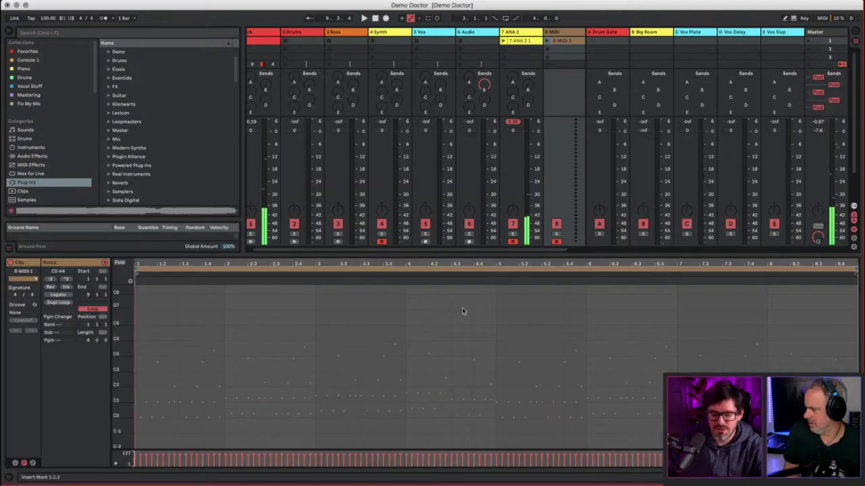
- Move the recorded clip to the ANA 2 track's second slot and turn off ANA 2's arpeggiator and chord memory
drag(568, 42, 525, 50)
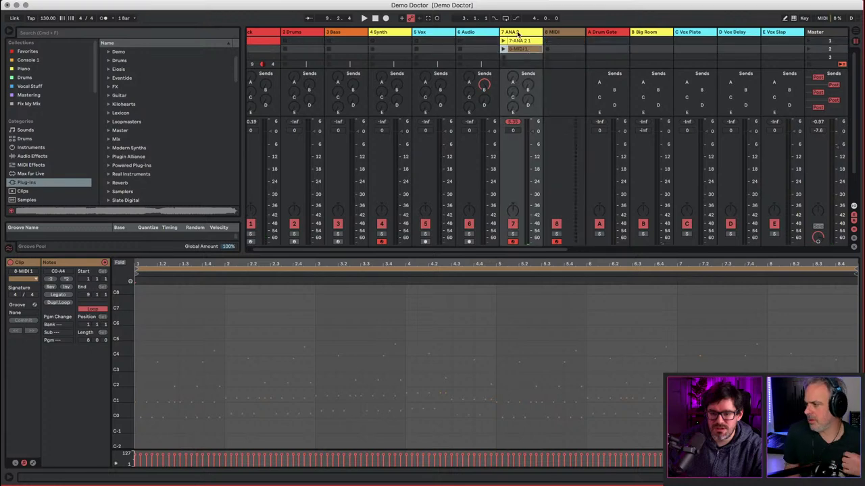
click(518, 32)
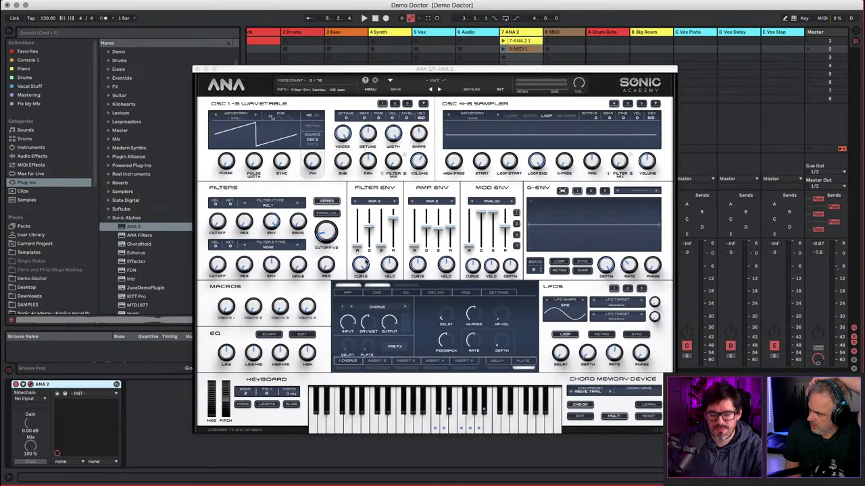
click(355, 286)
click(196, 69)
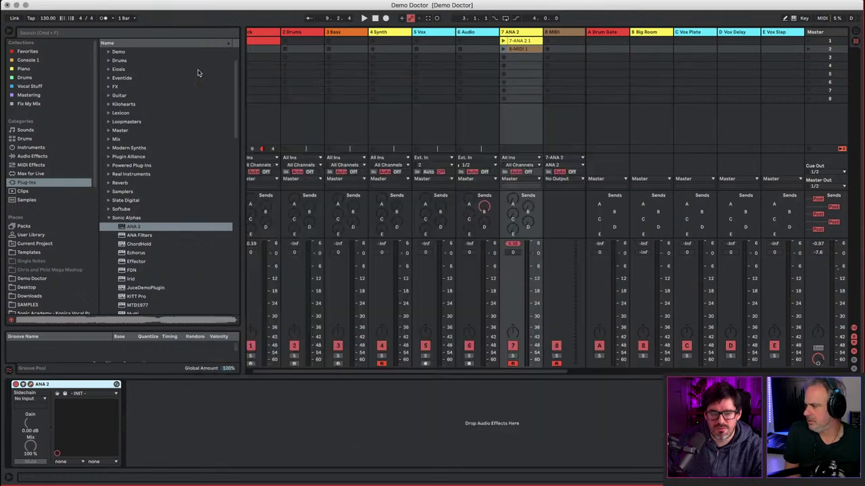
- Play the moved clip on the ANA 2 track, examine all its arpeggio notes up close, and stop playback
click(503, 49)
double_click(518, 49)
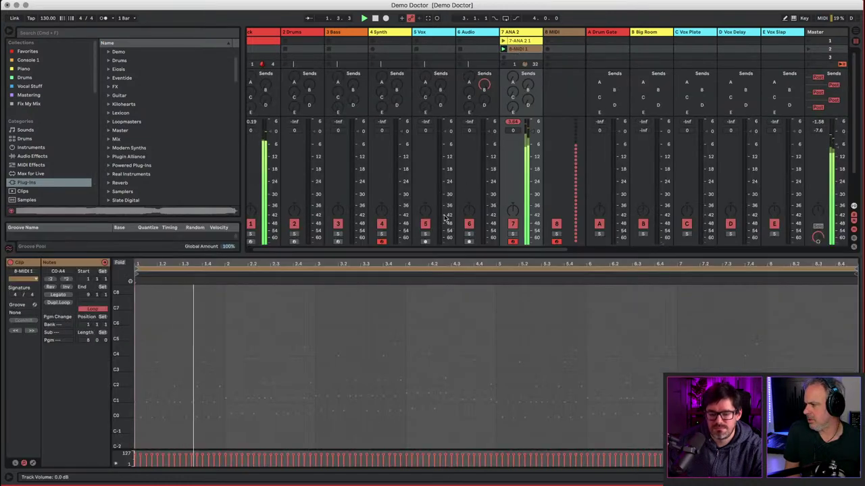
key(super+a)
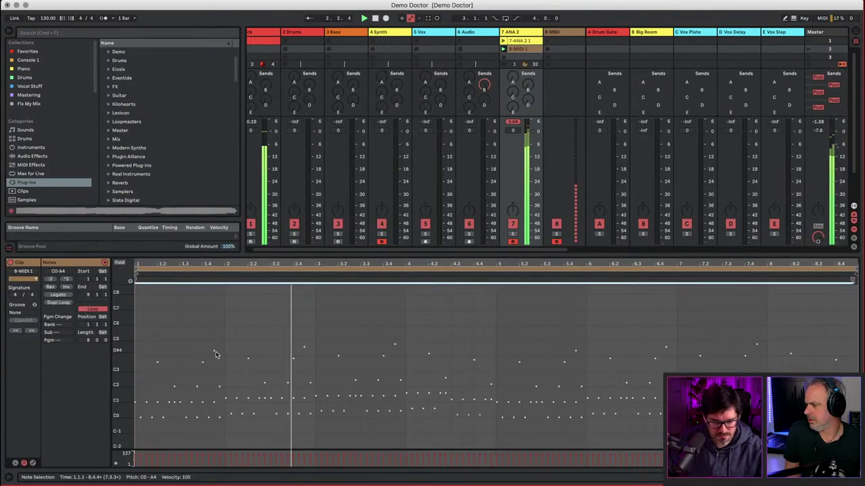
drag(221, 265, 263, 387)
key(super+a)
drag(277, 268, 276, 169)
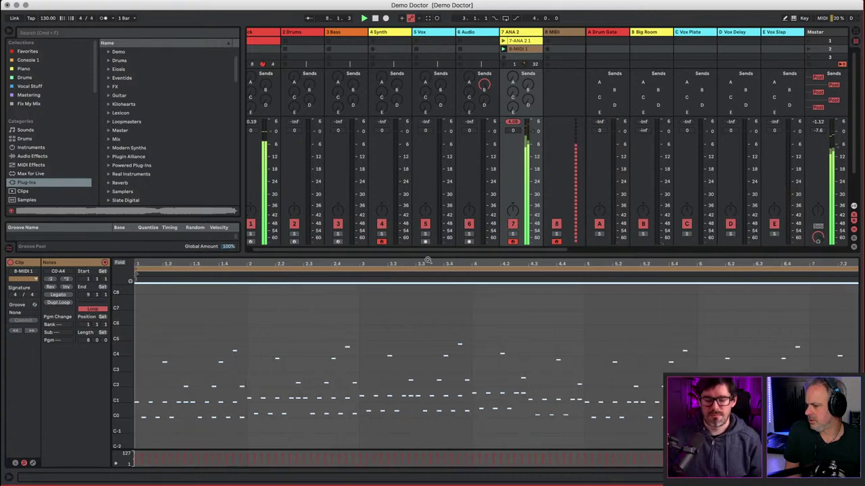
key(space)
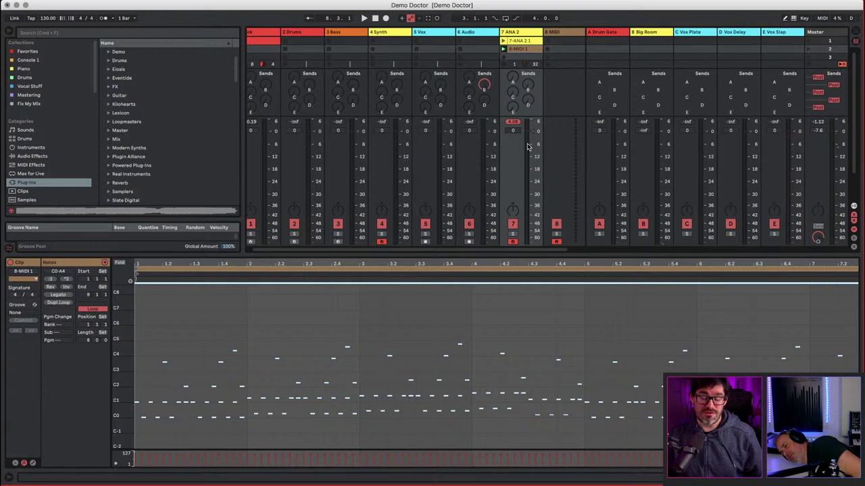
- Turn on ANA 2's chord memory, open its editor, and load the multi-chord preset PROG
click(520, 35)
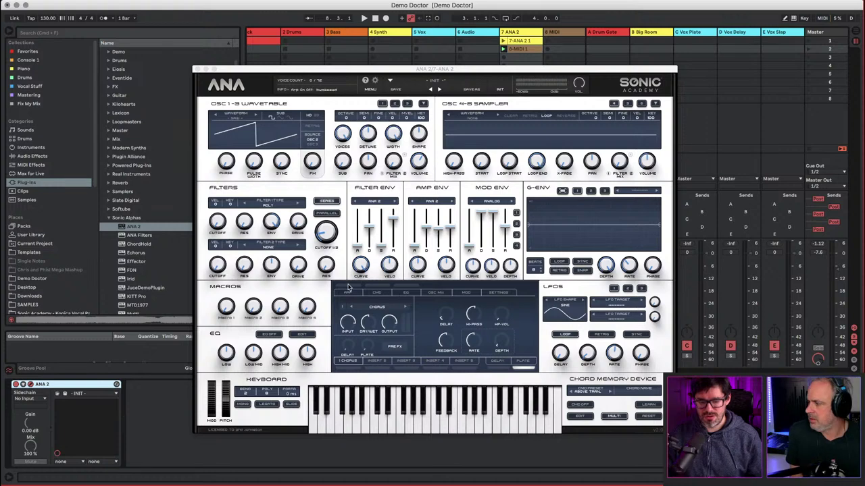
click(348, 287)
click(376, 292)
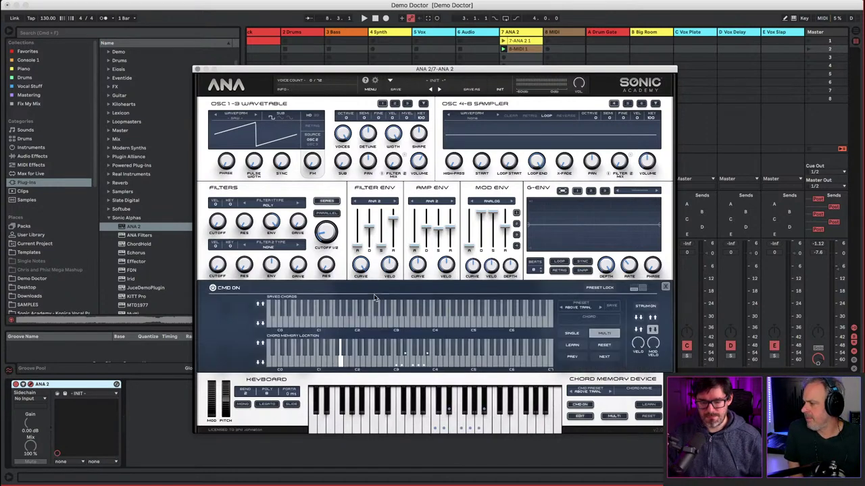
click(579, 308)
mouse_move(585, 361)
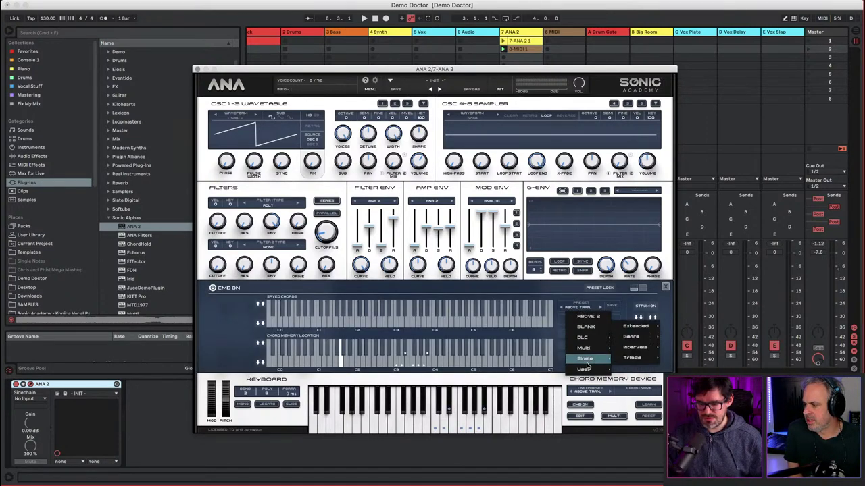
mouse_move(626, 348)
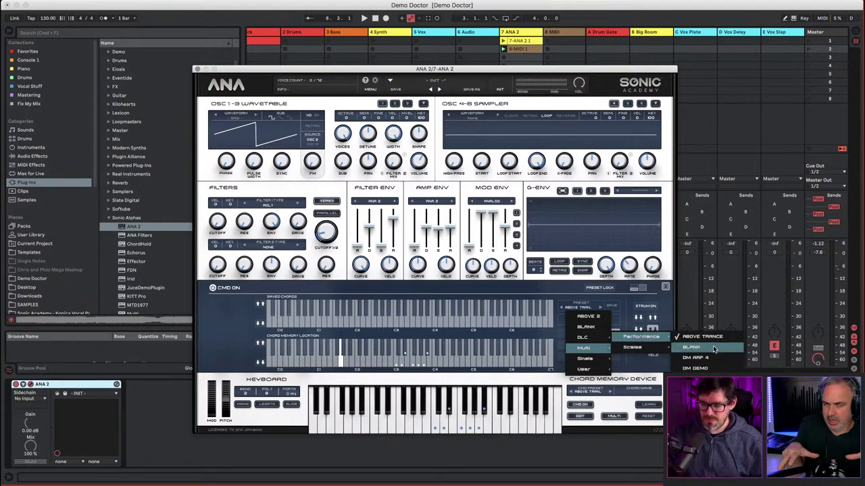
click(714, 349)
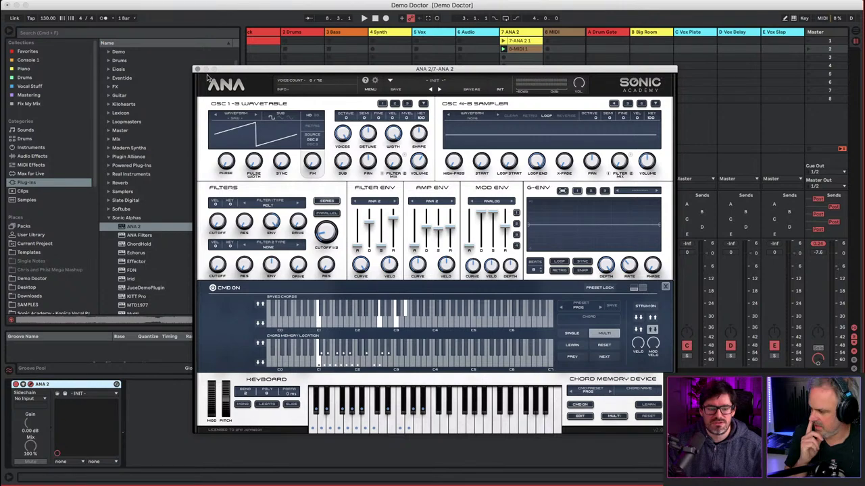
- Select the Bass track and close both open ANA 2 plug-in windows
click(123, 227)
click(341, 32)
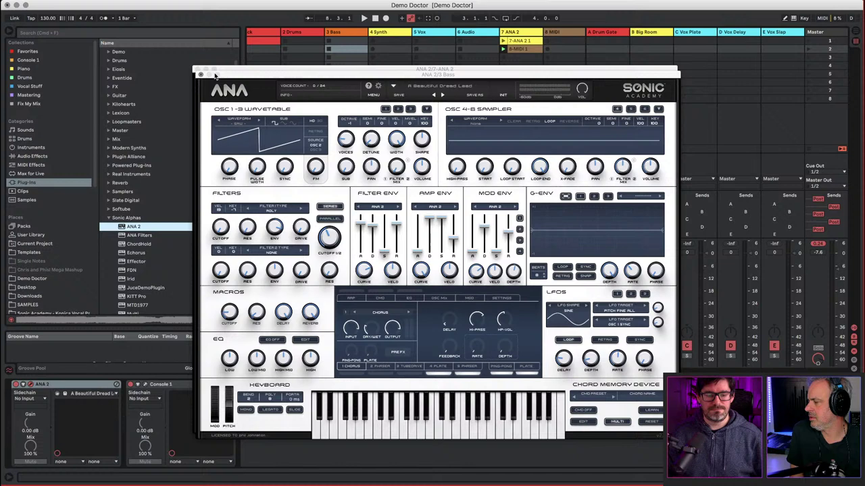
click(200, 73)
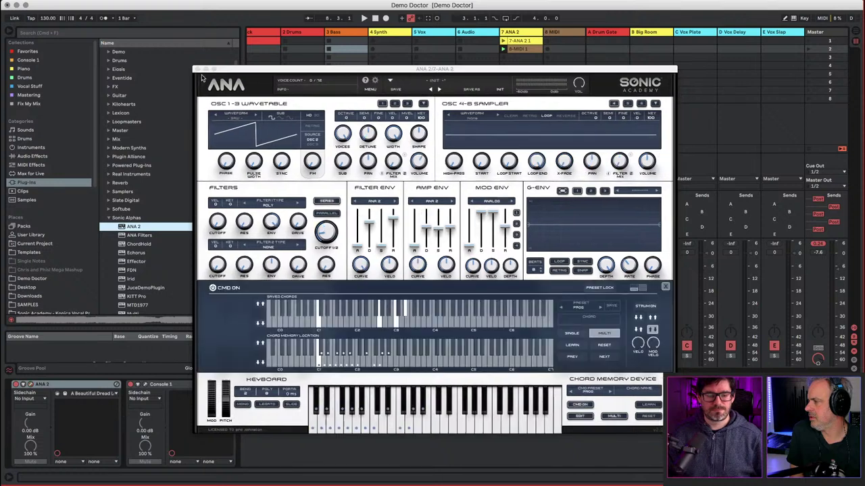
click(197, 68)
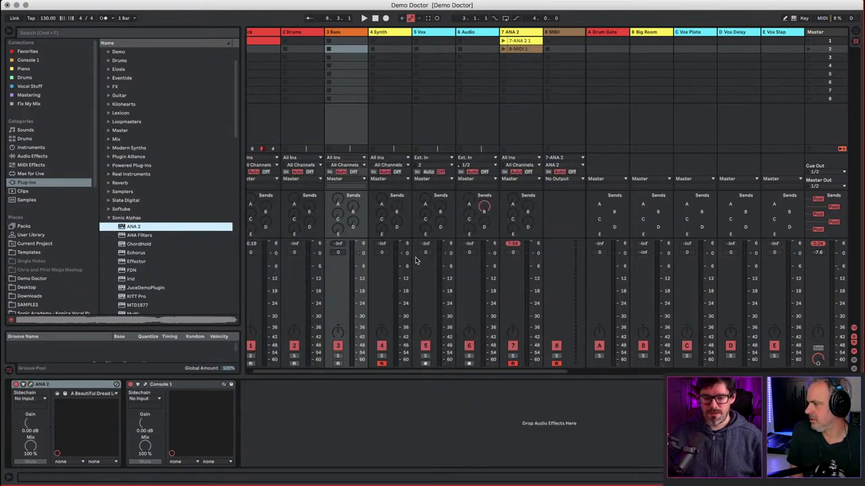
- Arm the Bass track instead of the ANA 2 track and create an empty clip in its first slot
click(337, 364)
click(513, 364)
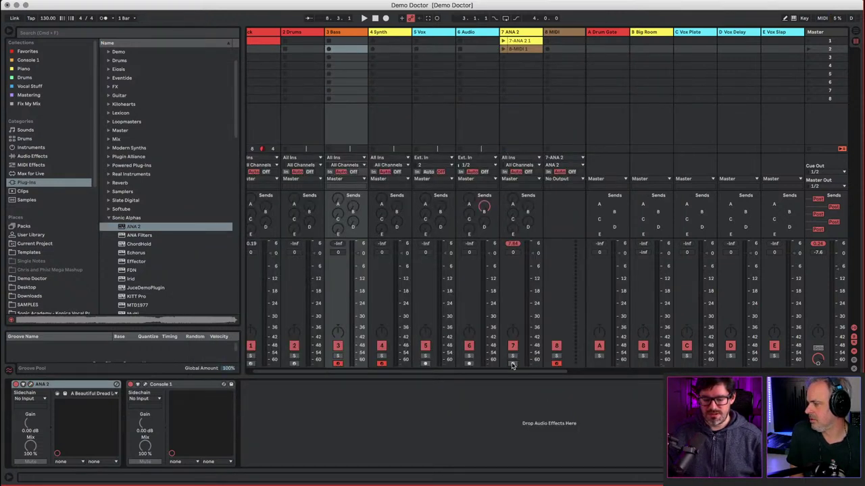
double_click(341, 40)
- Open the preset browser of the Bass track's ANA 2, filter it to the Vol 7 - Synthwave bank, and sort by category
double_click(340, 31)
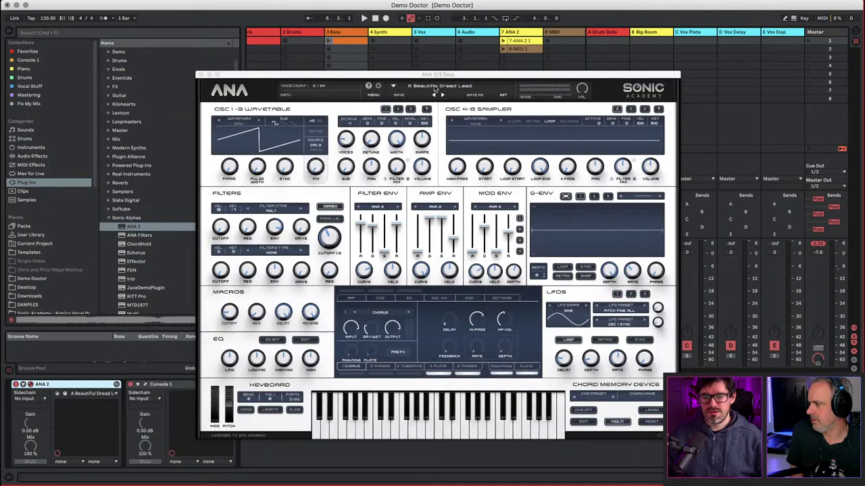
click(435, 86)
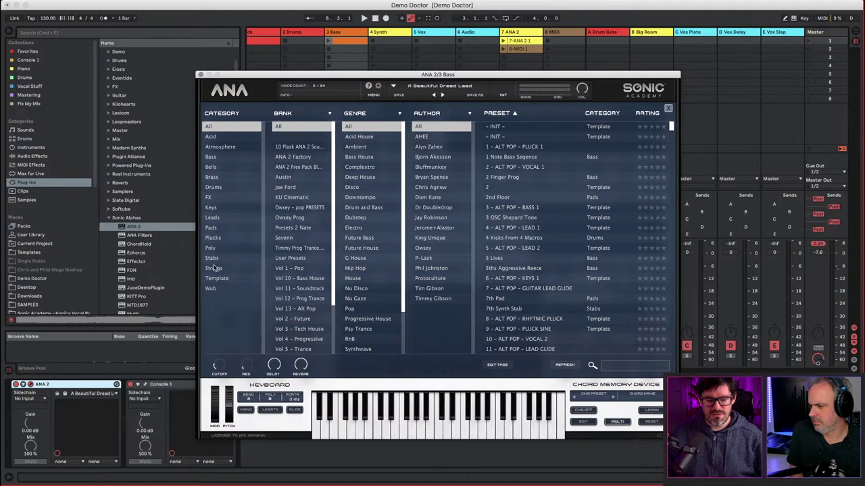
scroll(308, 272, down, 3)
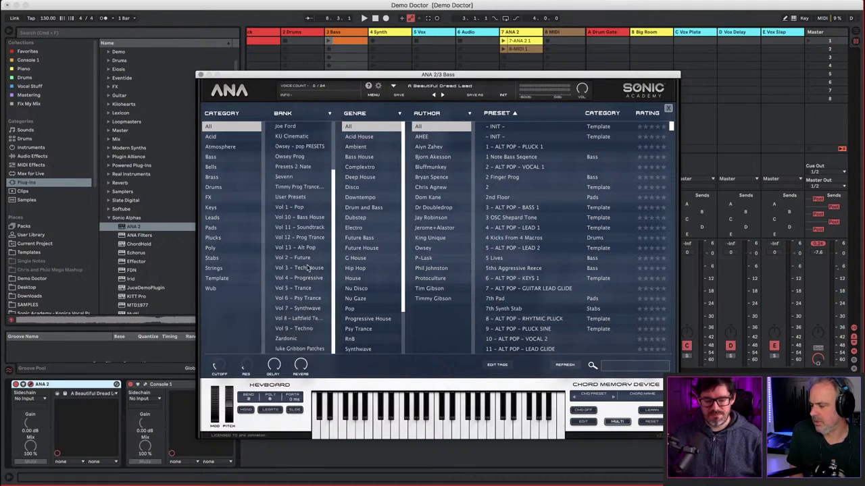
click(296, 308)
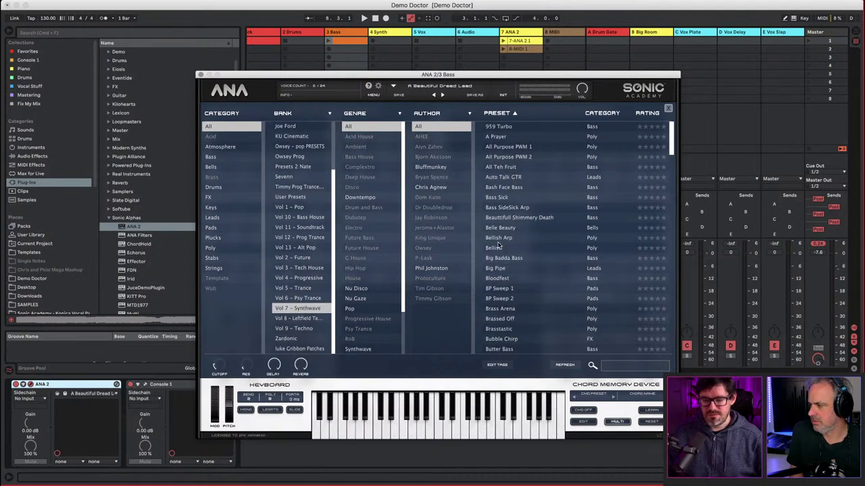
click(604, 114)
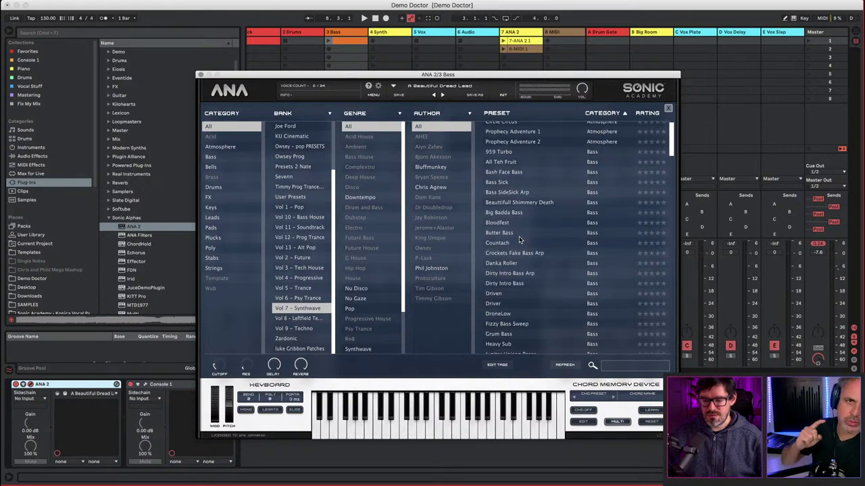
- Load the Mega Driving Bass preset on the Bass track's ANA 2 and close the plug-in window
scroll(521, 240, down, 3)
scroll(520, 240, down, 1)
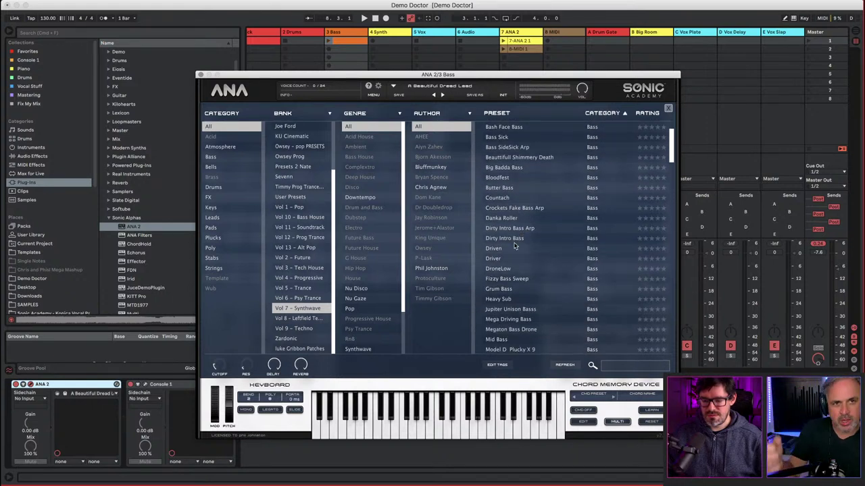
click(505, 311)
click(501, 320)
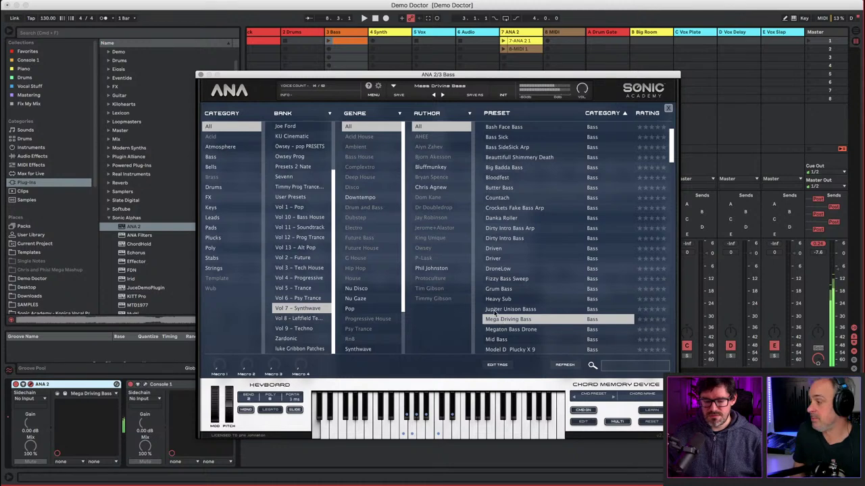
click(200, 75)
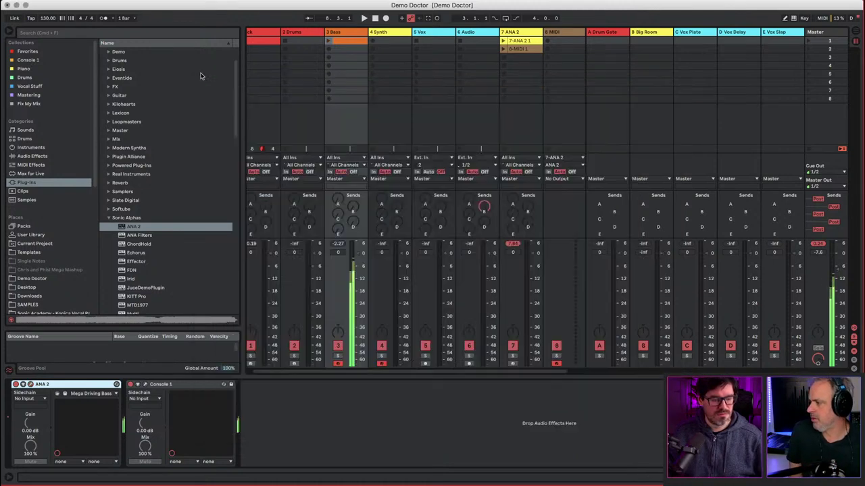
- Record the bass trigger notes into the Bass track's second clip slot, stop playback, and open the clip
click(328, 50)
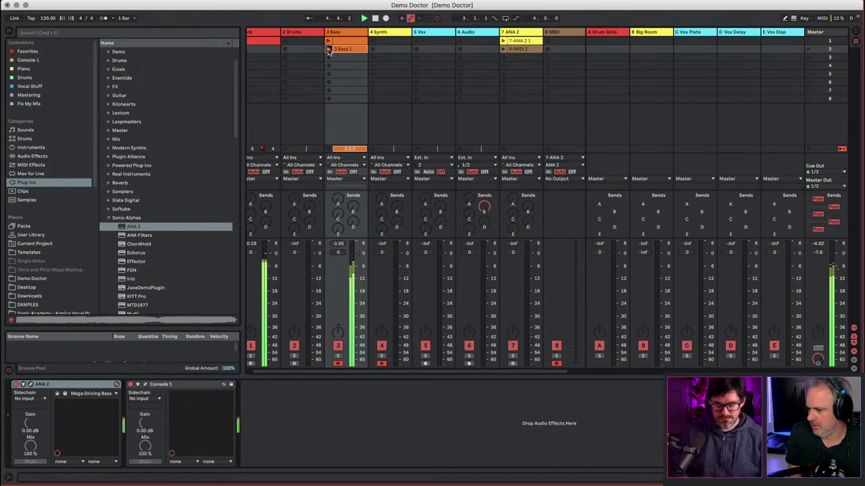
key(space)
double_click(351, 50)
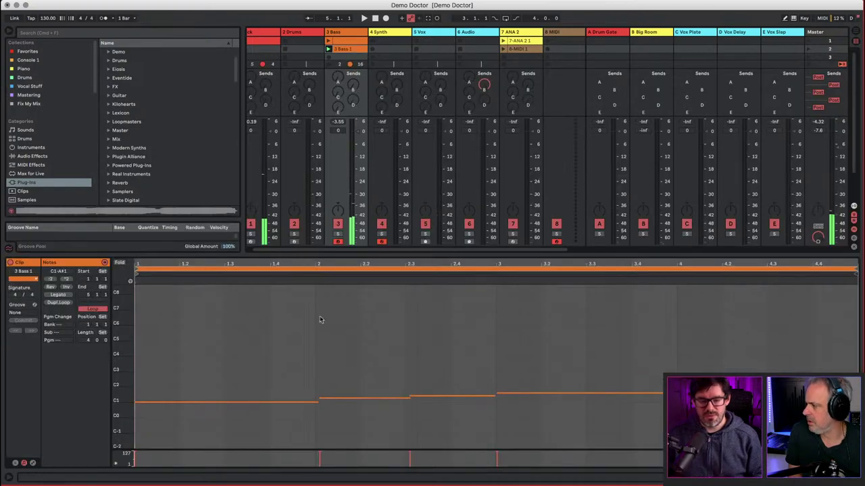
- Quantise all the recorded bass notes and launch a copy of the clip from the ANA 2 track's fourth slot
click(315, 348)
key(super+a)
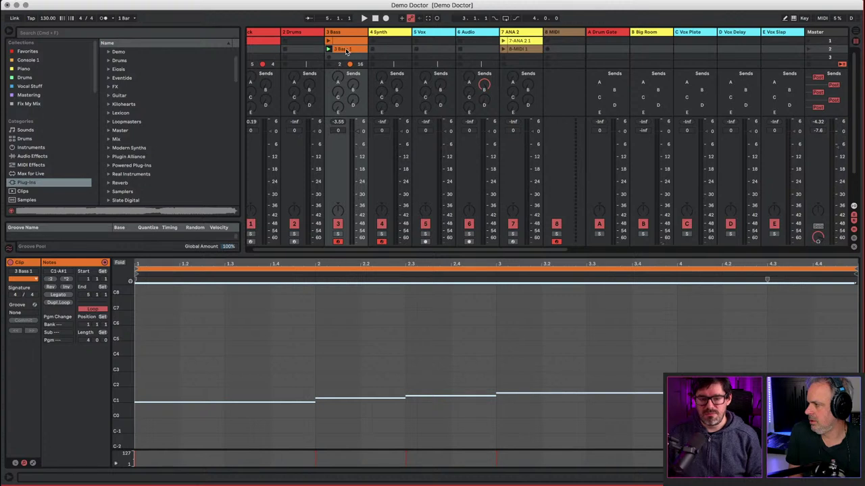
drag(346, 51, 511, 49)
click(504, 51)
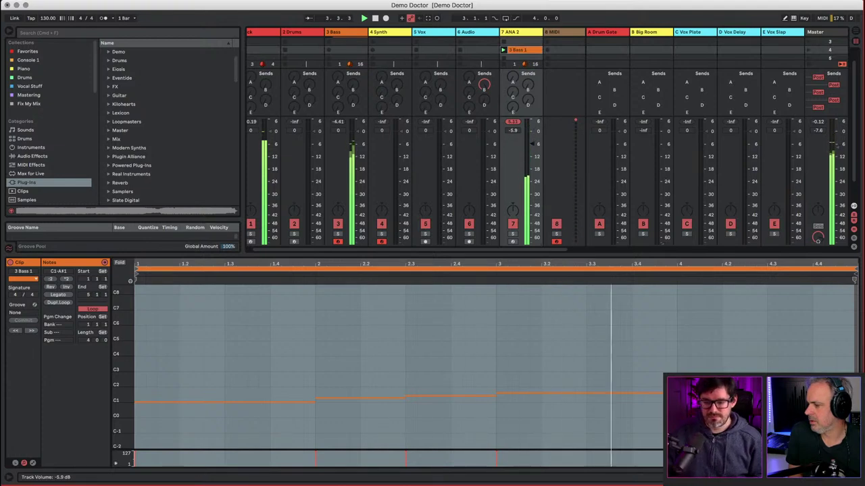
- Open the arpeggiator of the ANA 2 track's synth, step its preset forward twice, and shorten the filter envelope's decay
click(521, 33)
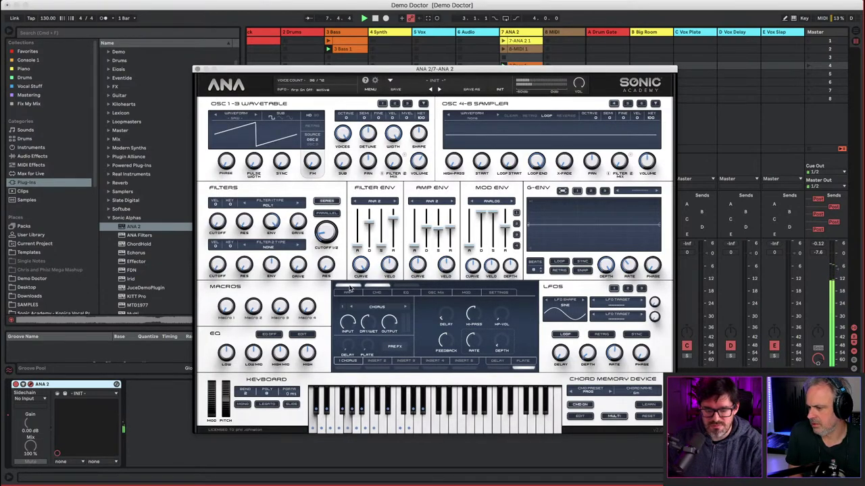
click(349, 292)
click(597, 312)
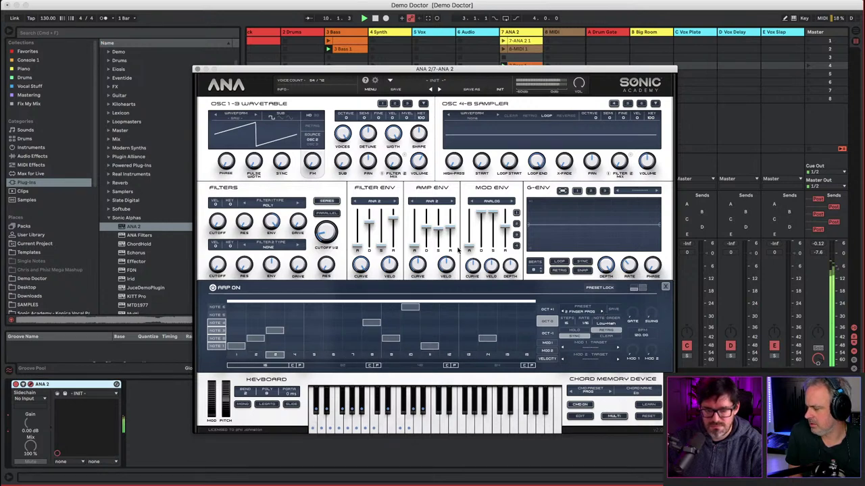
drag(369, 223, 368, 233)
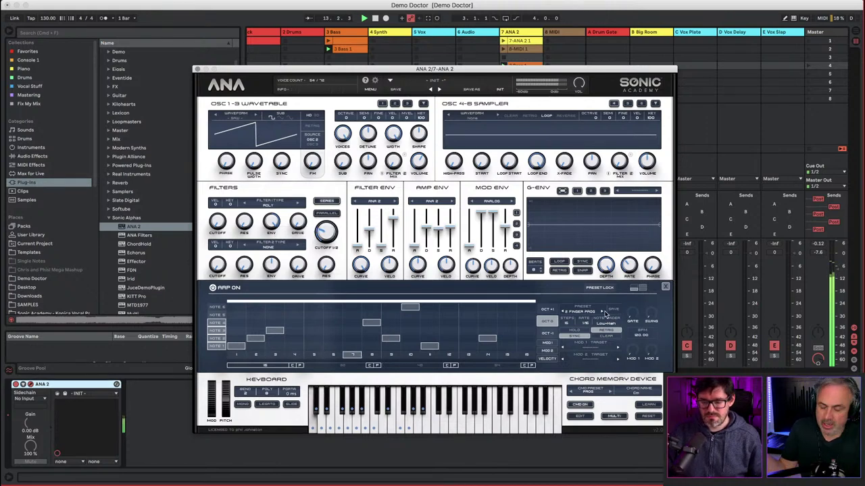
click(601, 311)
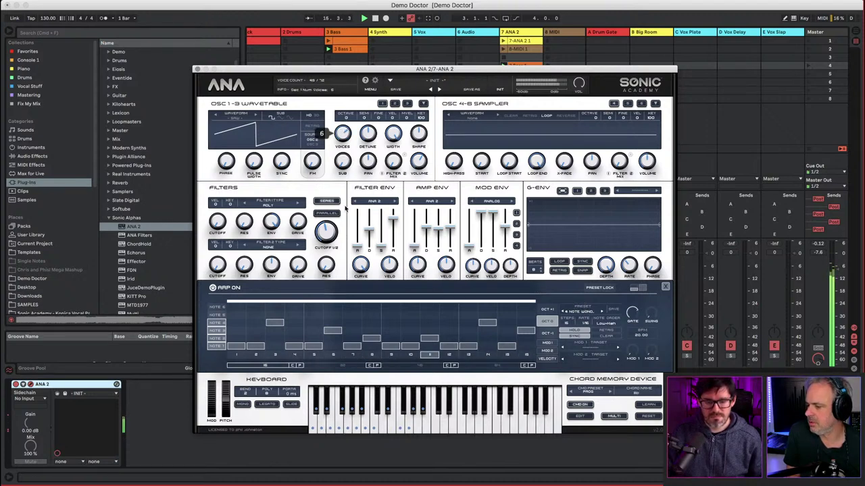
- Load the White Noise sample from the Noise group into Sampler 4 and close the sample browser
mouse_move(337, 218)
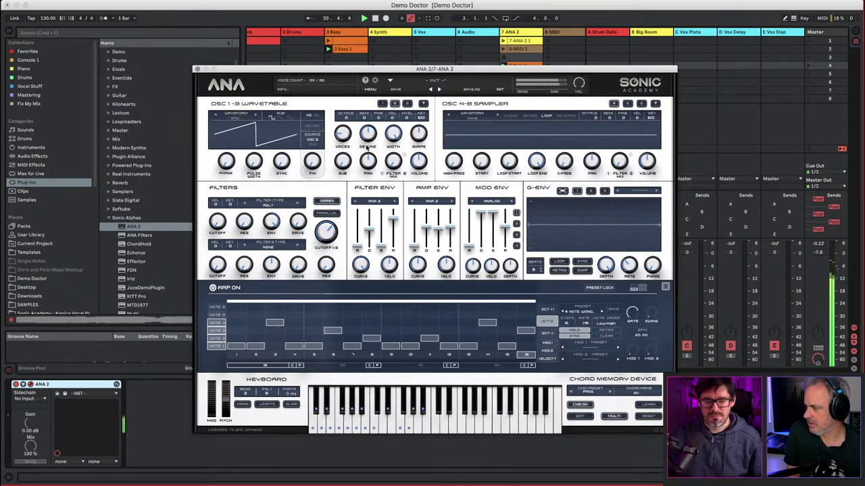
click(491, 124)
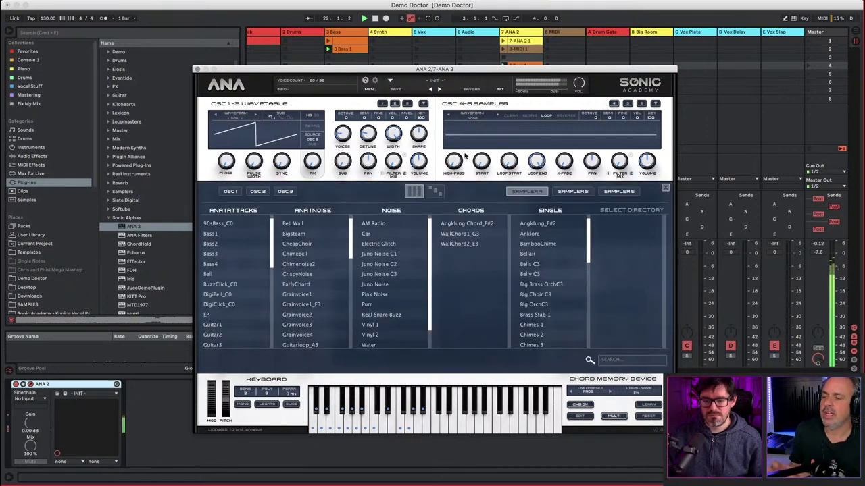
scroll(369, 332, down, 2)
click(376, 343)
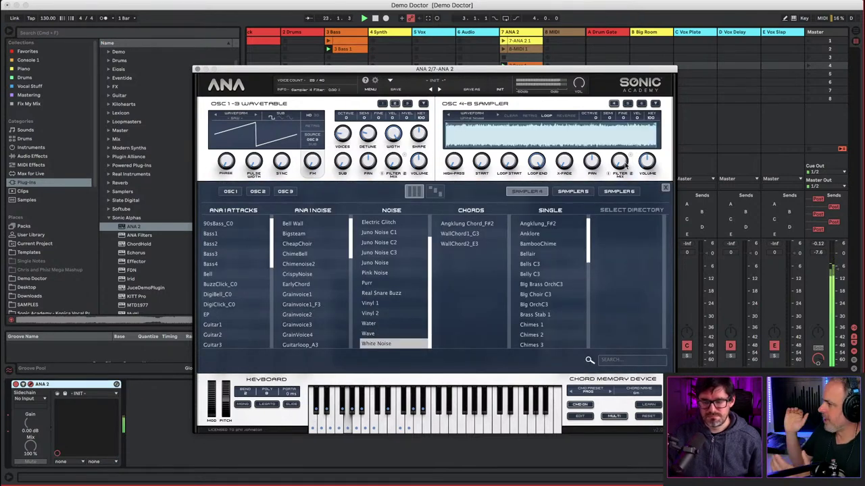
click(664, 186)
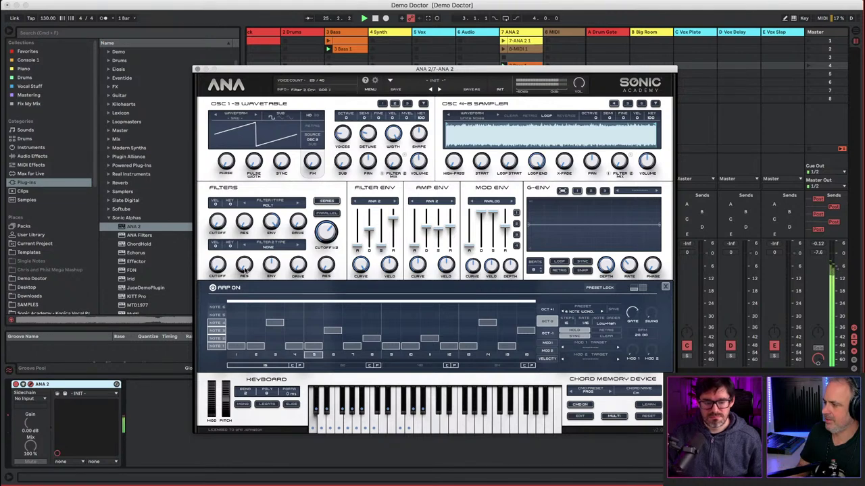
- Switch the synth to mono, raise the master filter cutoff, and close the plug-in window
click(244, 404)
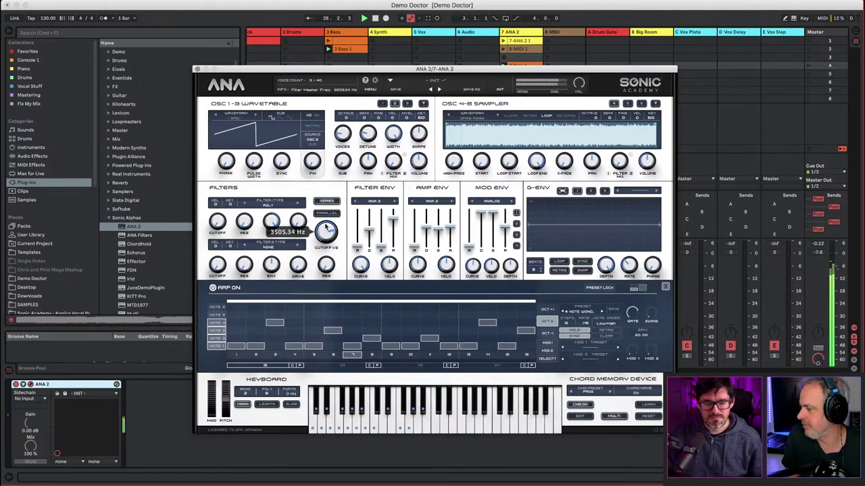
drag(327, 232, 319, 215)
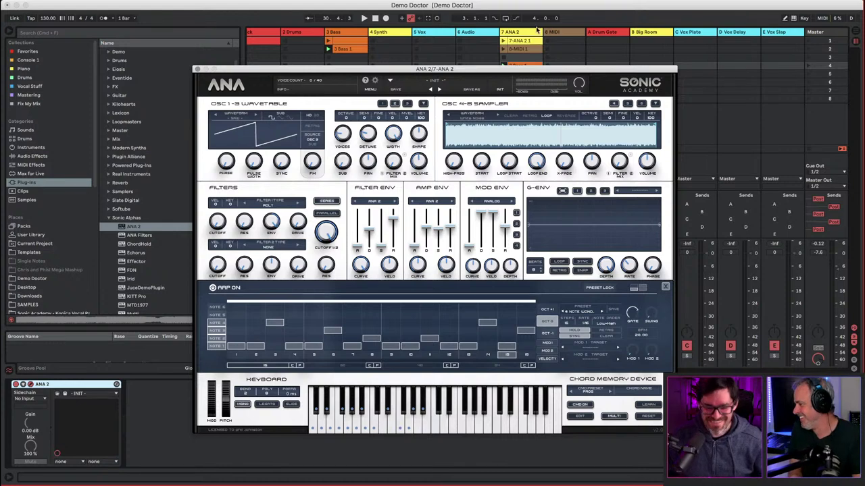
click(196, 70)
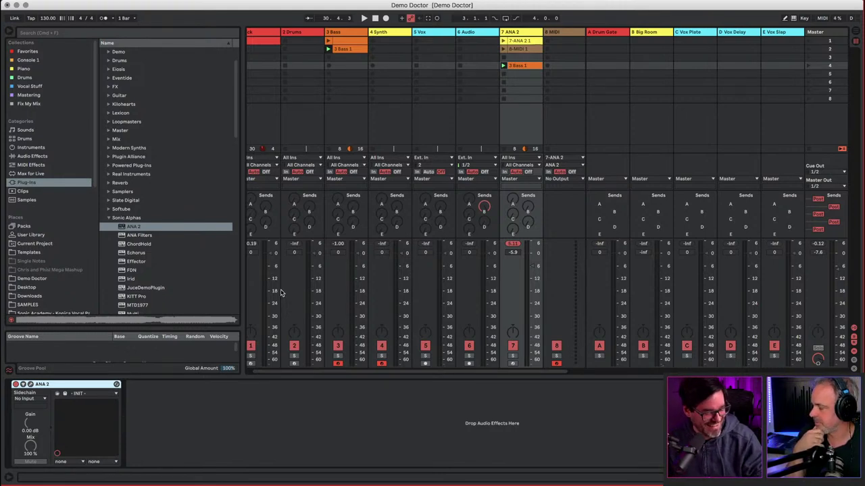
click(263, 412)
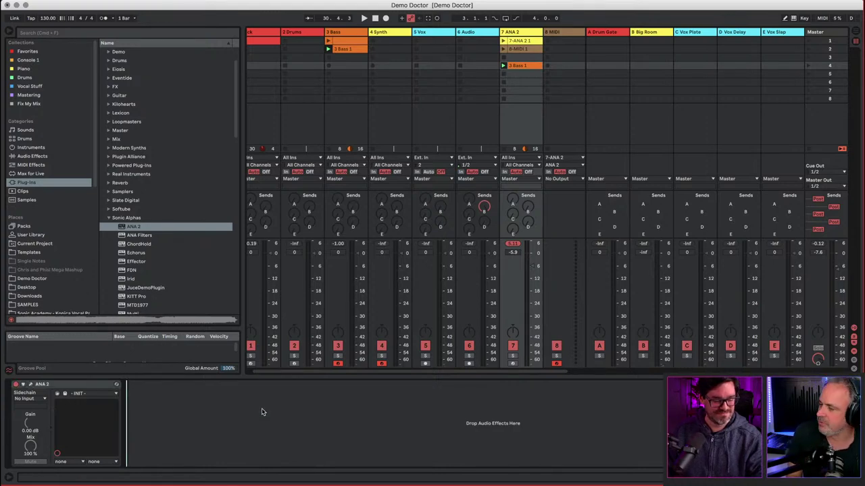
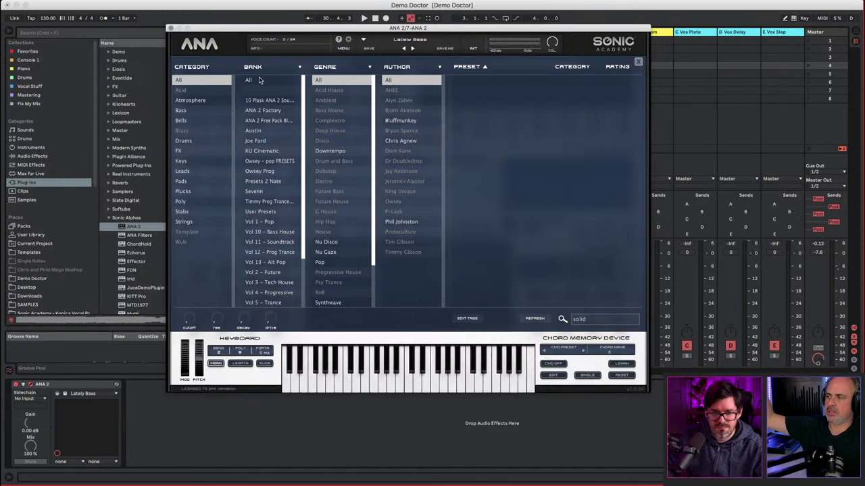
- Reset the preset browser's bank filter to All and load the Solid Sub Bass 1 preset
click(259, 79)
click(471, 81)
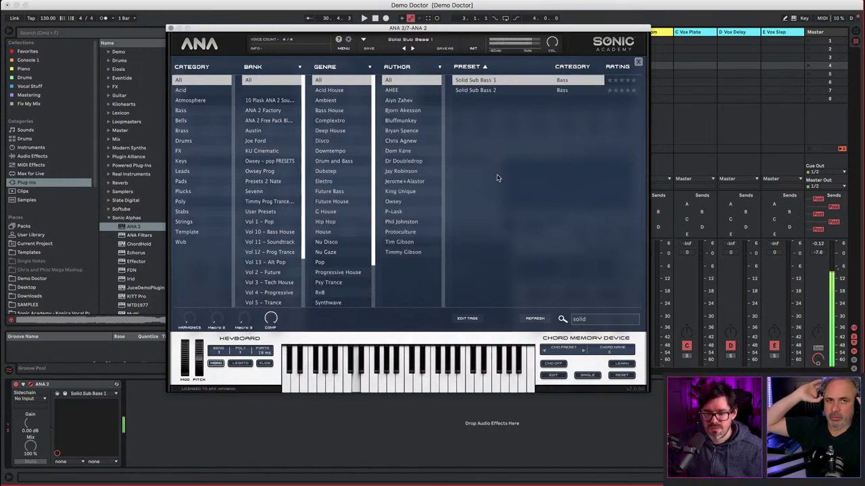
- Filter the presets to the Bass category and FM sub category, and search for "dx"
drag(591, 319, 564, 320)
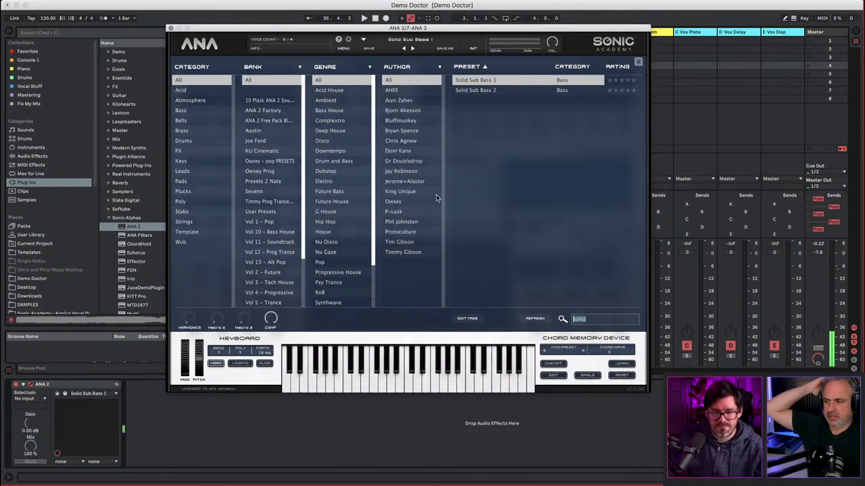
click(181, 111)
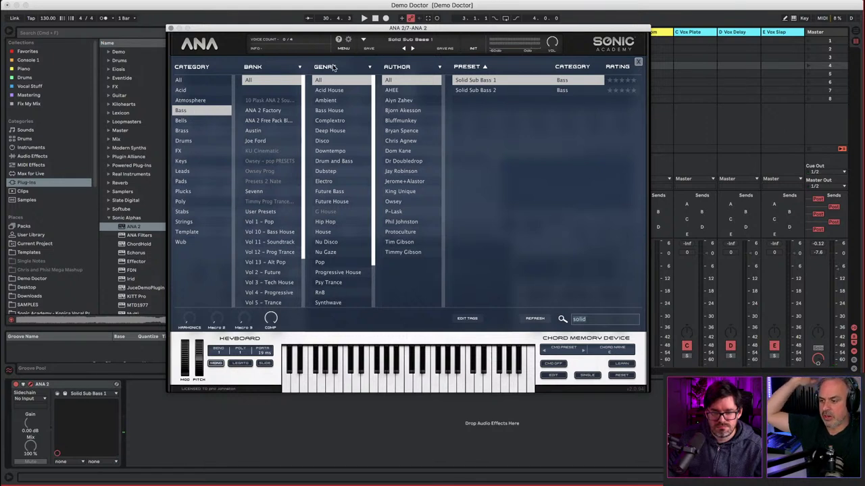
click(267, 68)
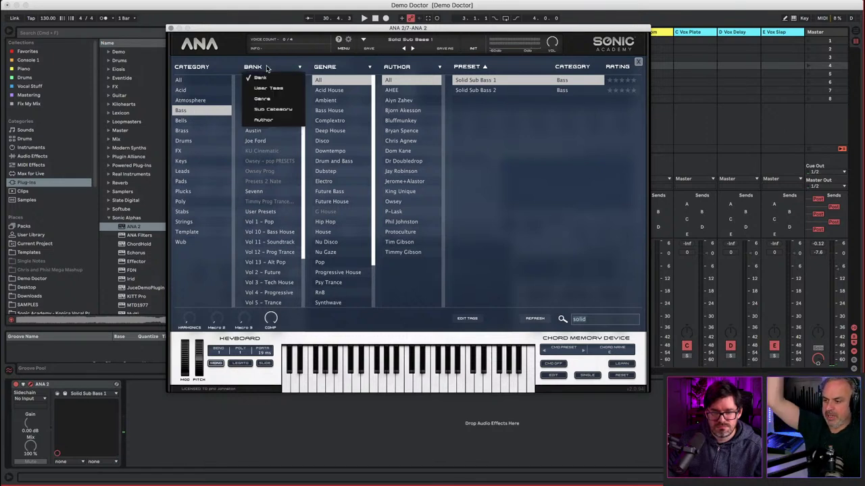
click(260, 109)
click(257, 195)
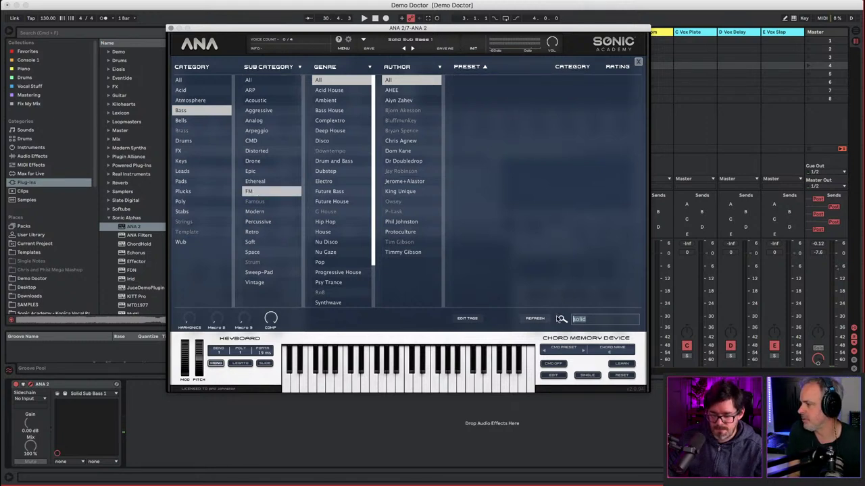
text(dx)
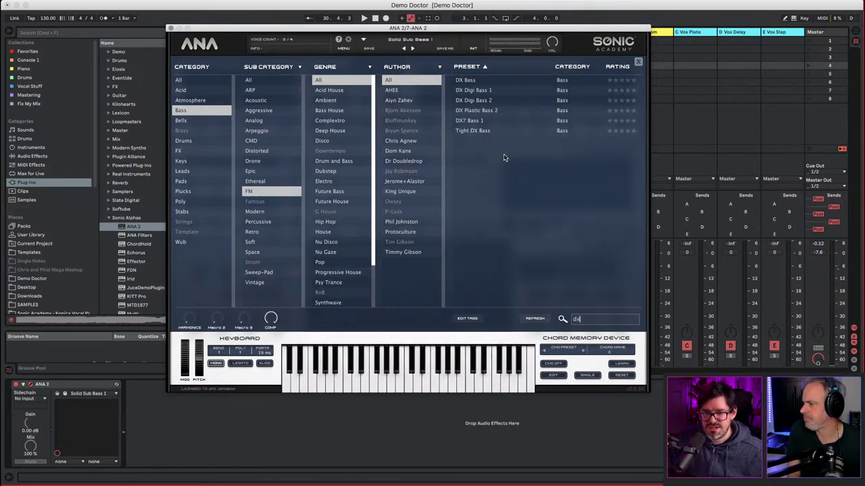
- Audition the DX bass presets, including DX7 Bass 1, Tight DX Bass and DX Bass, and settle on DX Plastic Bass 2
click(481, 112)
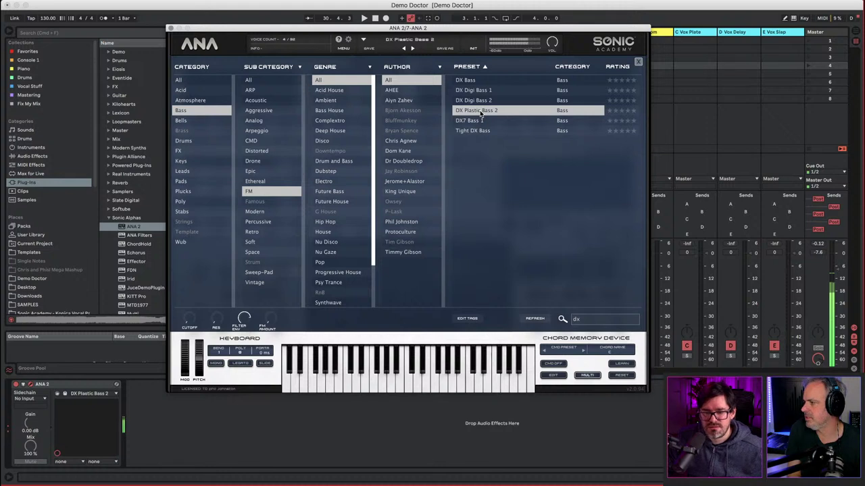
click(478, 121)
click(478, 132)
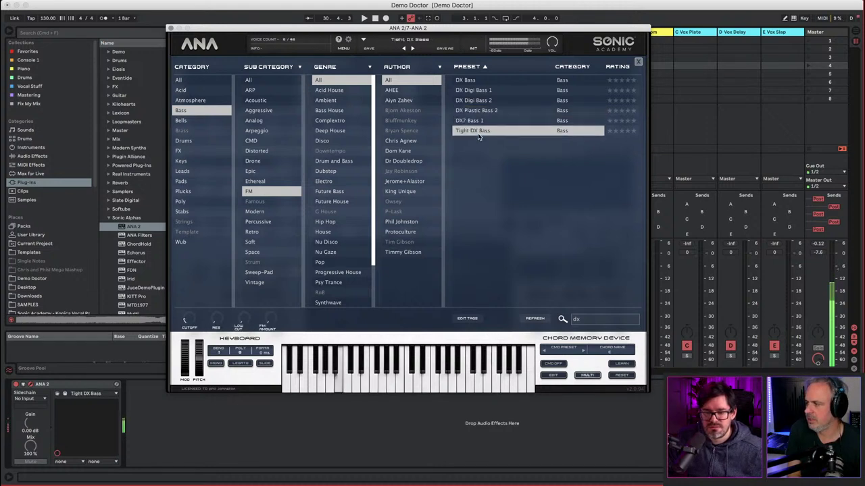
click(477, 101)
click(475, 80)
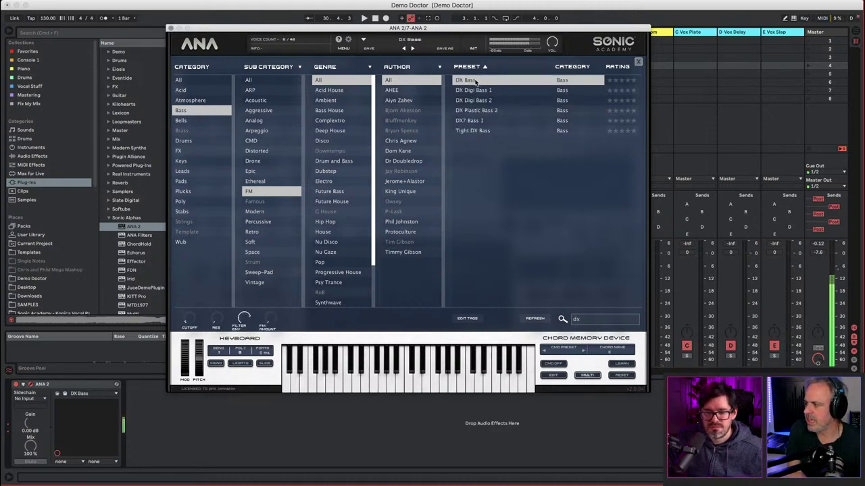
click(476, 111)
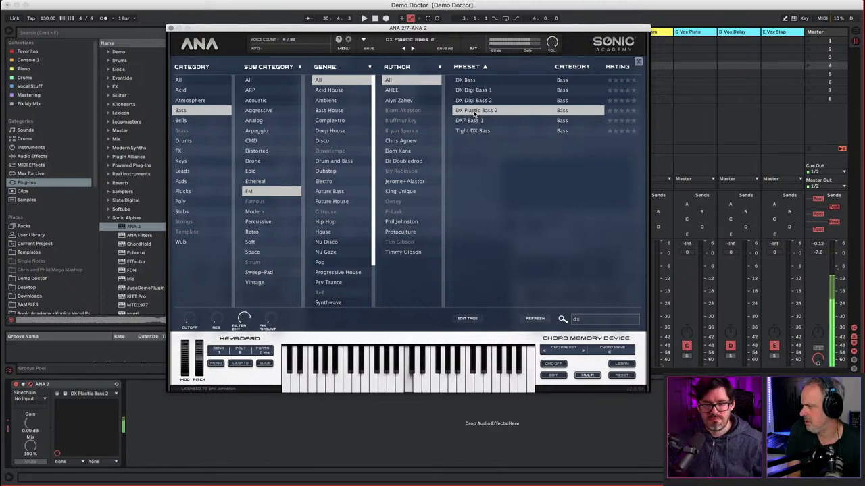
click(638, 62)
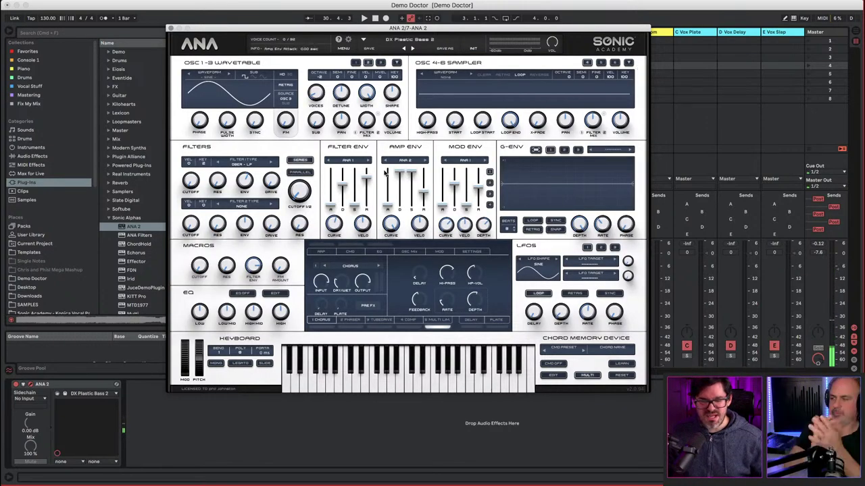
- Shorten the mod envelope's decay and raise the first filter's envelope amount on the DX Plastic Bass 2 patch
click(410, 223)
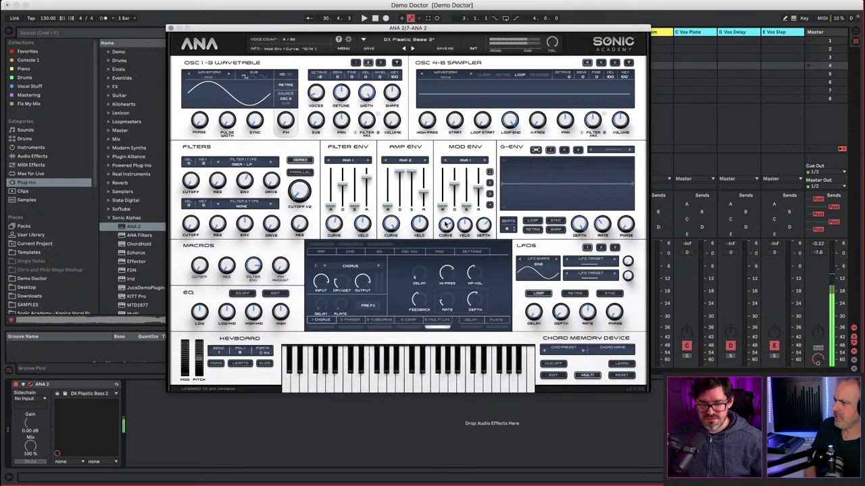
drag(454, 185, 454, 193)
drag(250, 177, 254, 174)
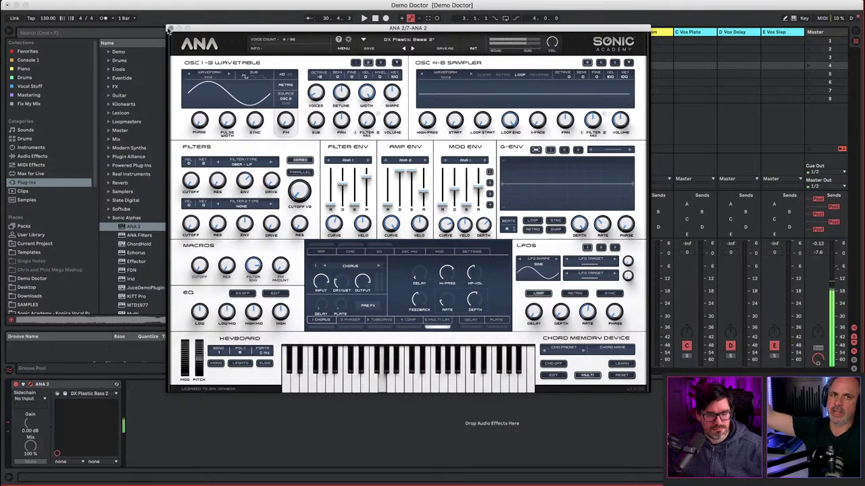
- Examine the wavetable settings of oscillators 1 and 3, and close the ANA 2 window
click(356, 62)
click(382, 63)
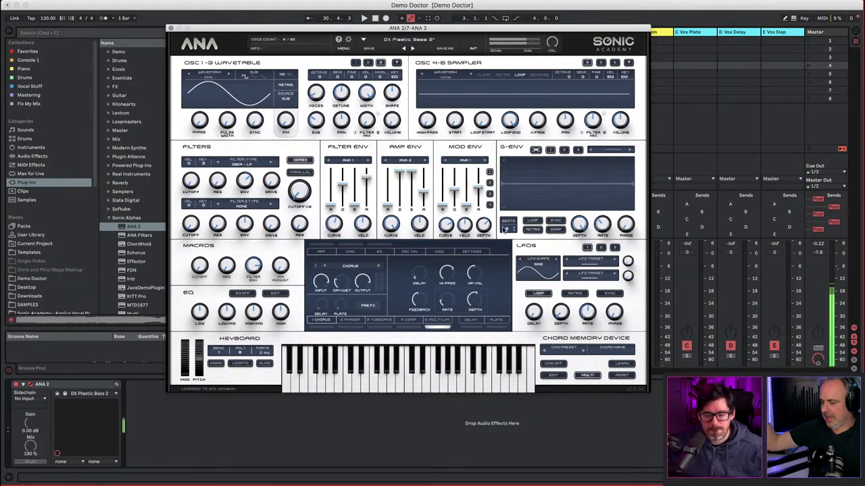
mouse_move(491, 221)
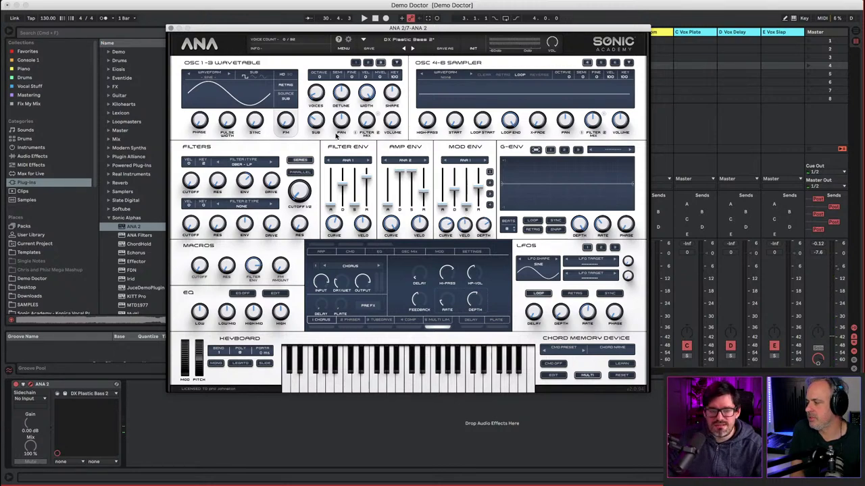
click(171, 29)
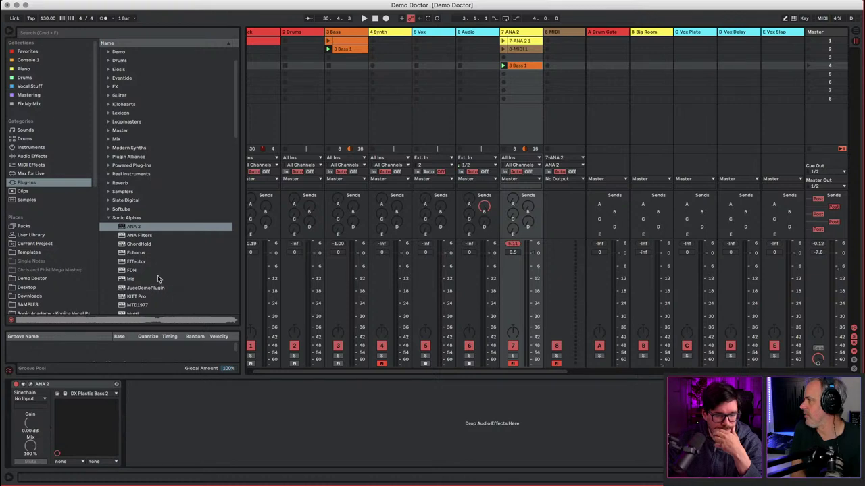
- Open Kick 2 on the Kick track, bring its window fully into view, and close it after viewing
scroll(157, 279, down, 5)
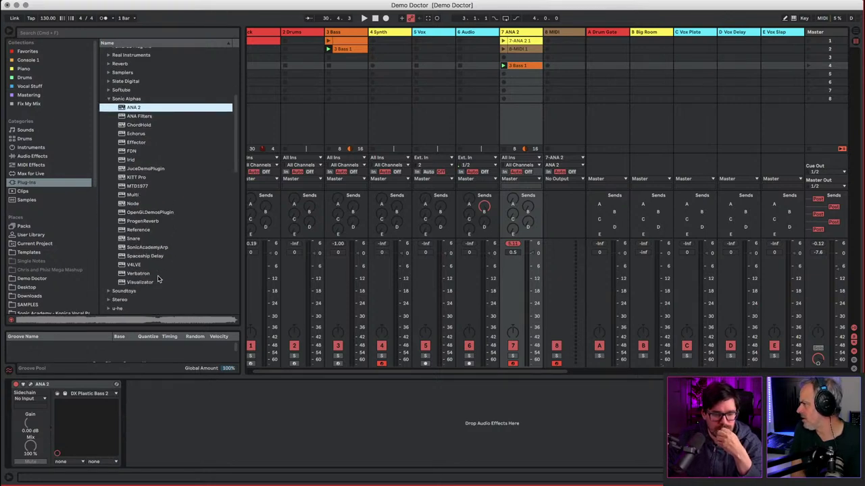
click(256, 39)
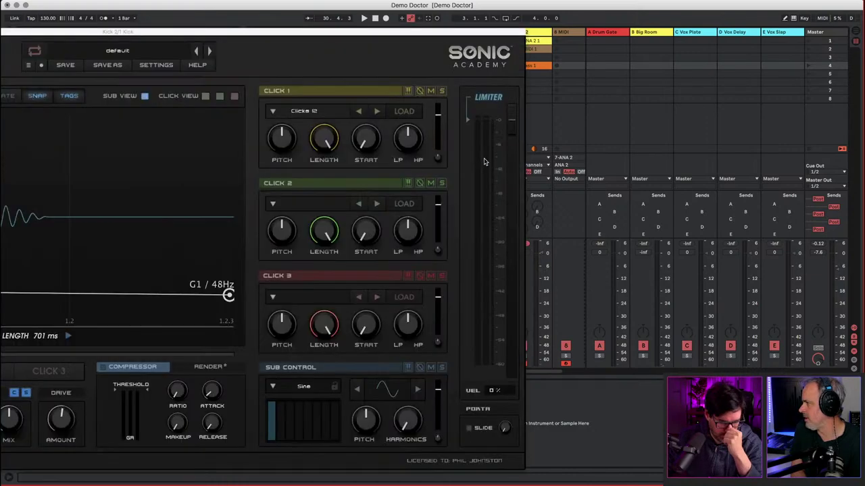
drag(261, 33, 589, 13)
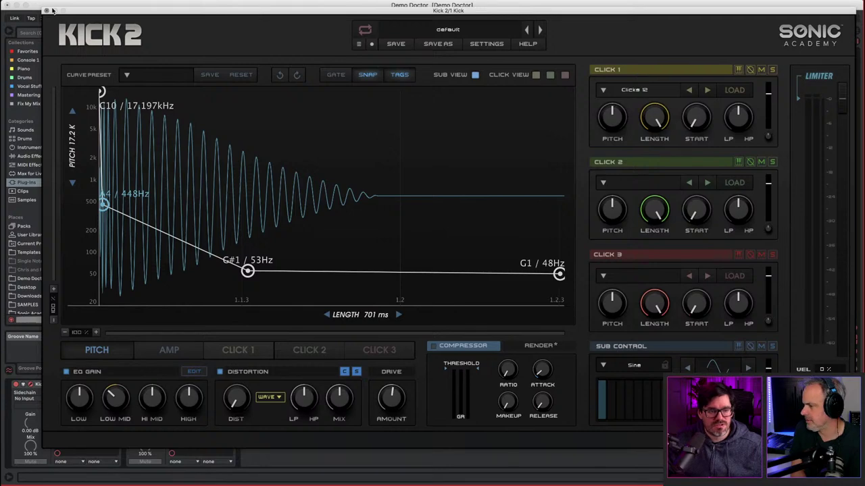
click(51, 9)
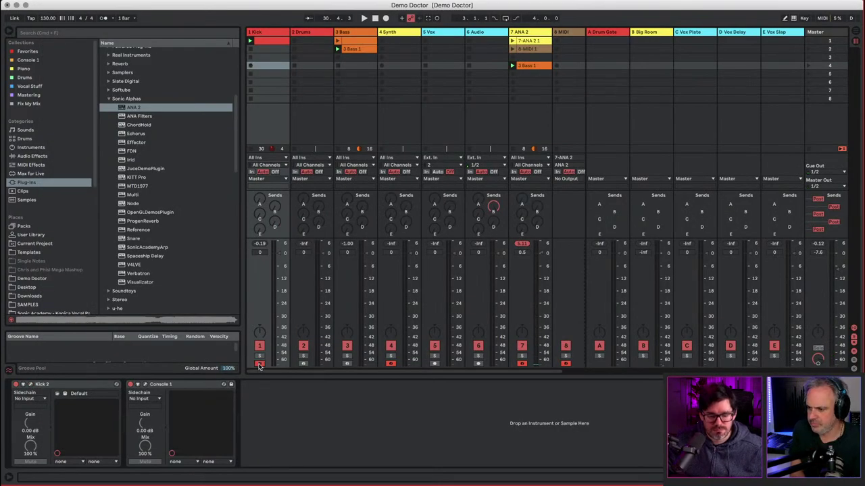
- Open Kick 2 on the Kick track, bring up its render options and enable keyboard tracking for the sub
click(31, 385)
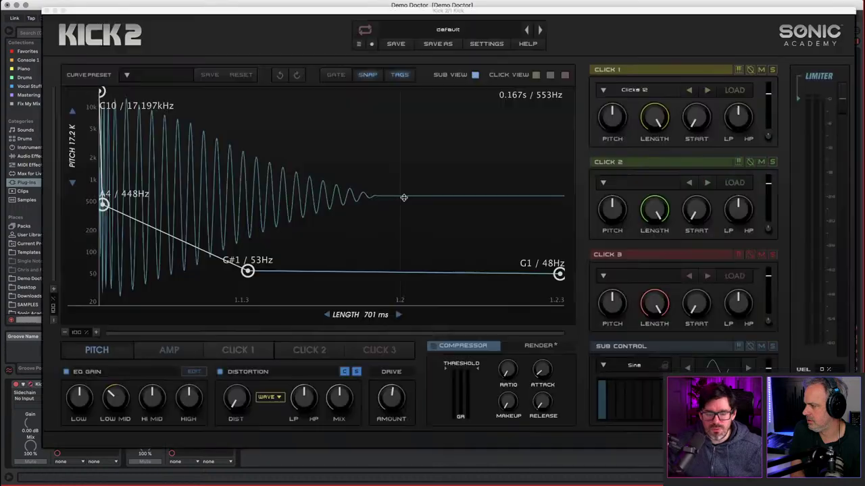
click(532, 346)
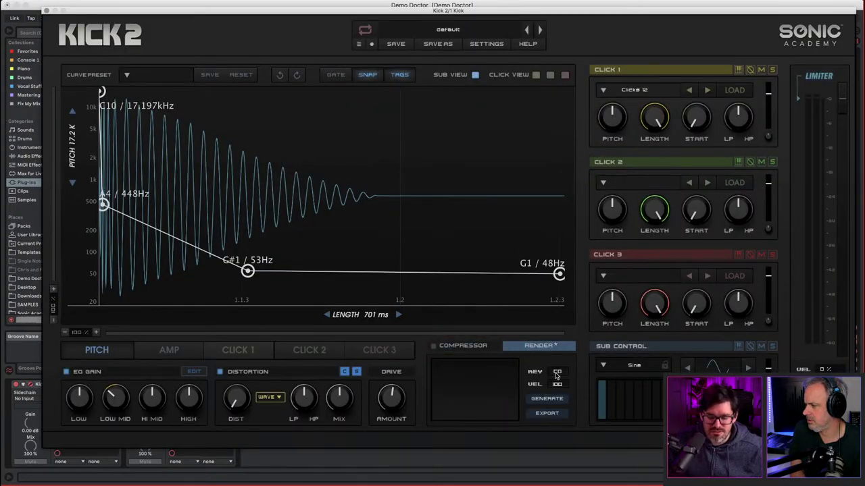
click(738, 349)
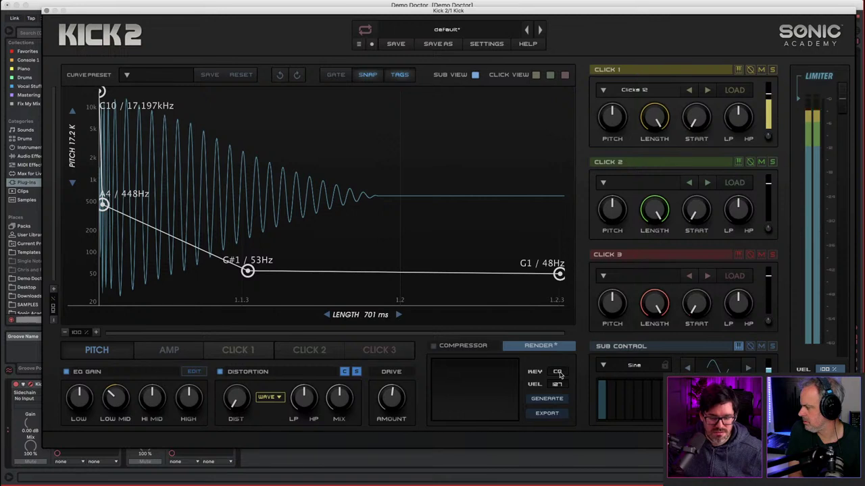
- Set the render key to C1
double_click(560, 373)
double_click(560, 373)
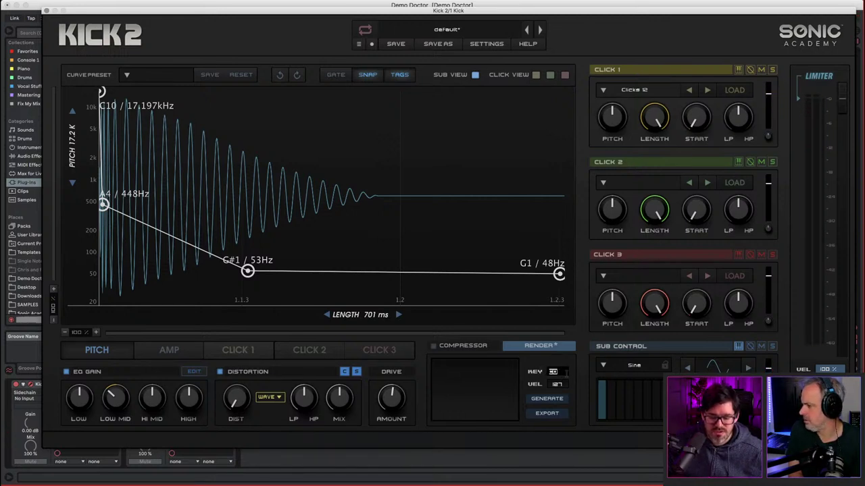
click(576, 382)
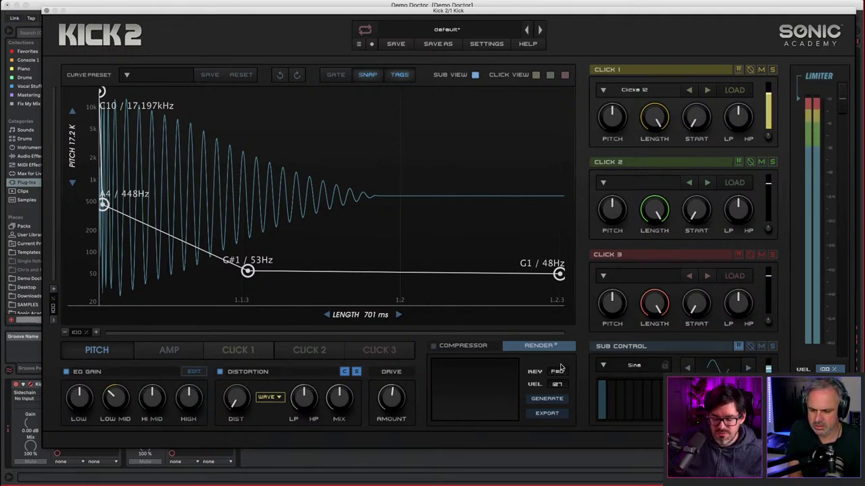
drag(560, 366, 562, 366)
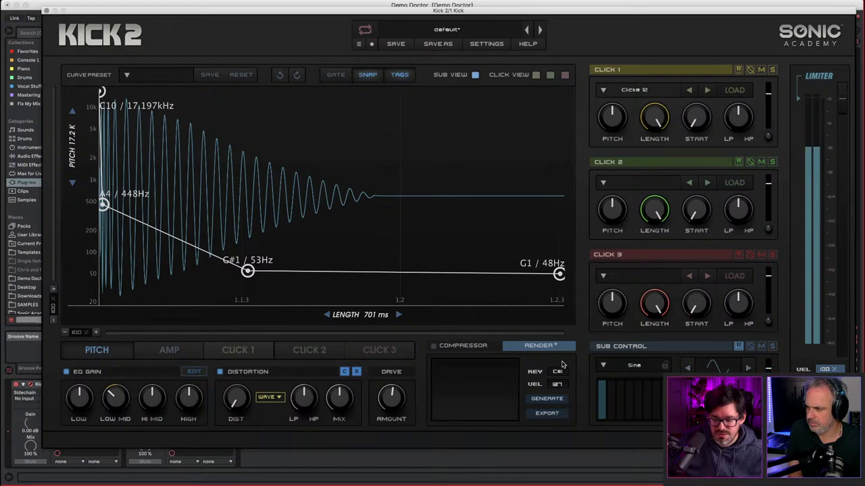
- Generate the kick render and export it to the Desktop as default_C1
click(540, 401)
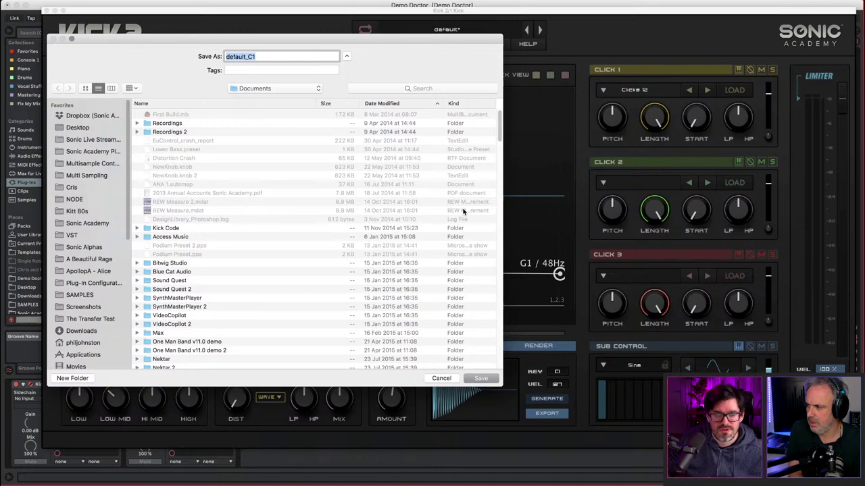
click(77, 127)
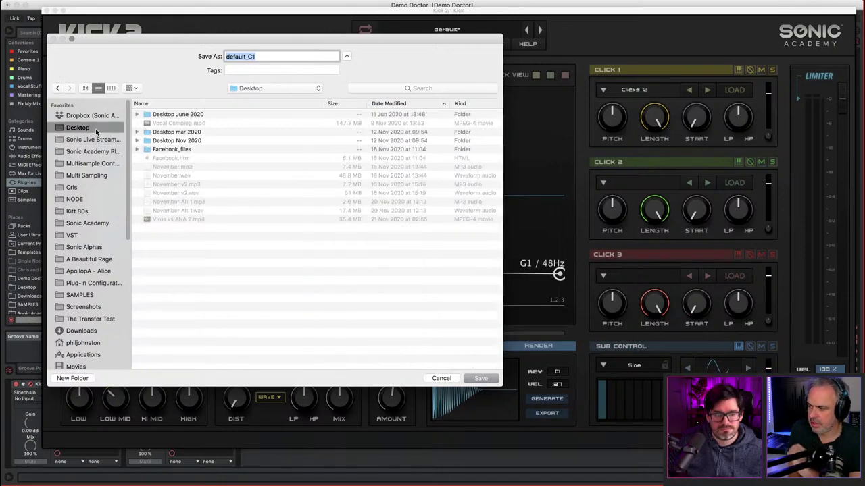
click(480, 378)
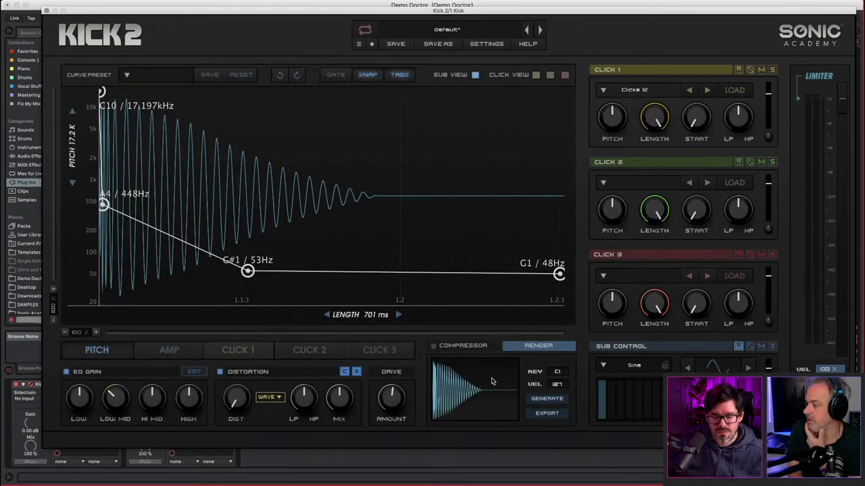
- Place the rendered kick in the Live set as a clip on a new audio track beside the Kick track
drag(277, 11, 626, 5)
drag(709, 431, 460, 125)
drag(476, 32, 307, 36)
drag(605, 131, 508, 49)
drag(504, 270, 314, 40)
drag(370, 53, 3, 70)
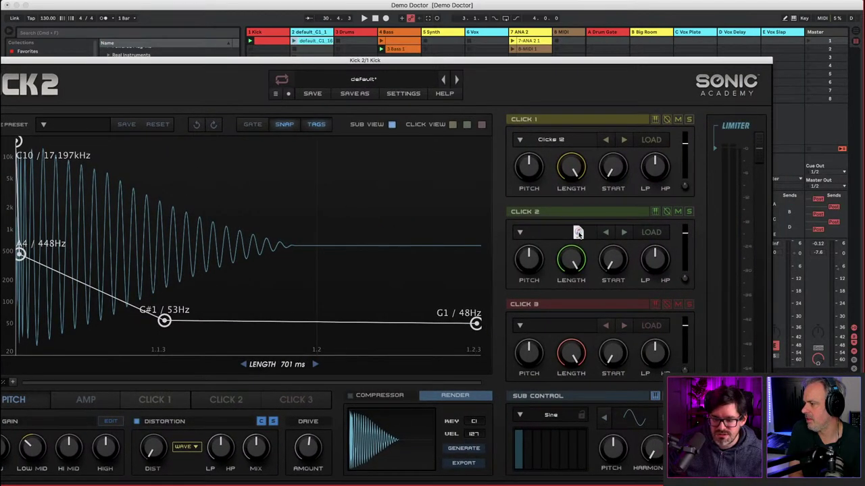
- Try to load the rendered kick clip from its audio track into Kick 2's click slots
click(309, 41)
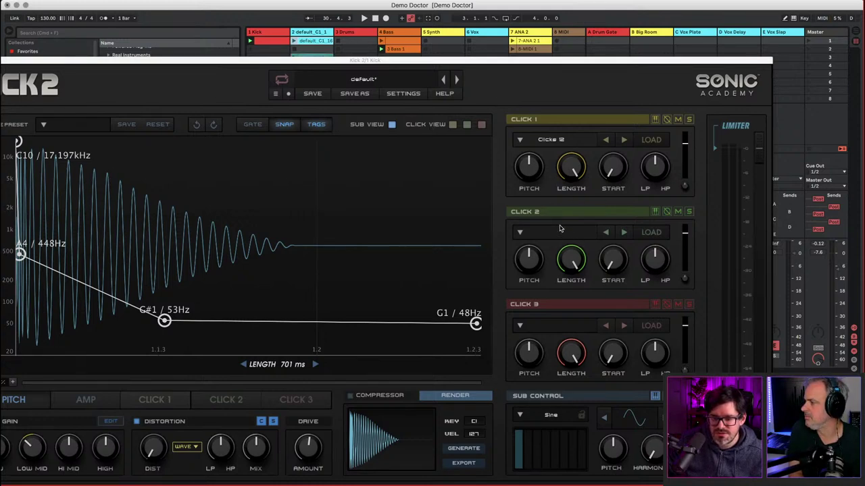
drag(440, 61, 1, 67)
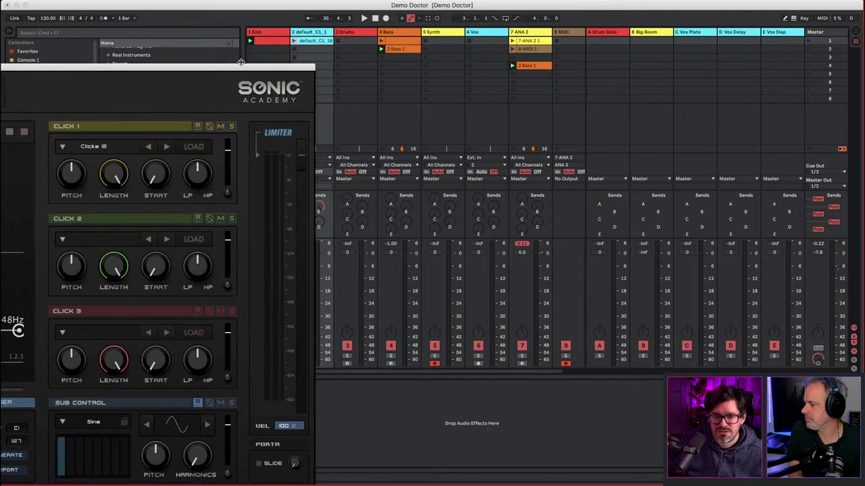
drag(294, 68, 227, 33)
drag(306, 41, 108, 153)
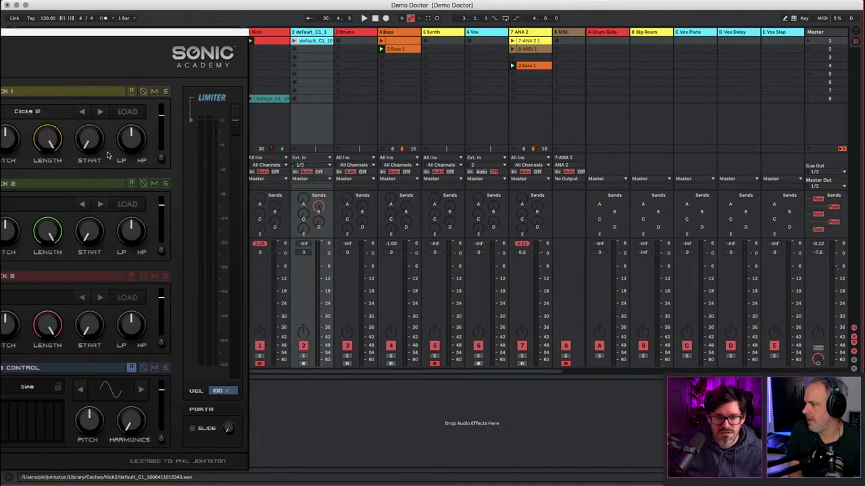
- Start playback and launch the rendered kick clip with its track soloed
drag(193, 124, 315, 42)
key(space)
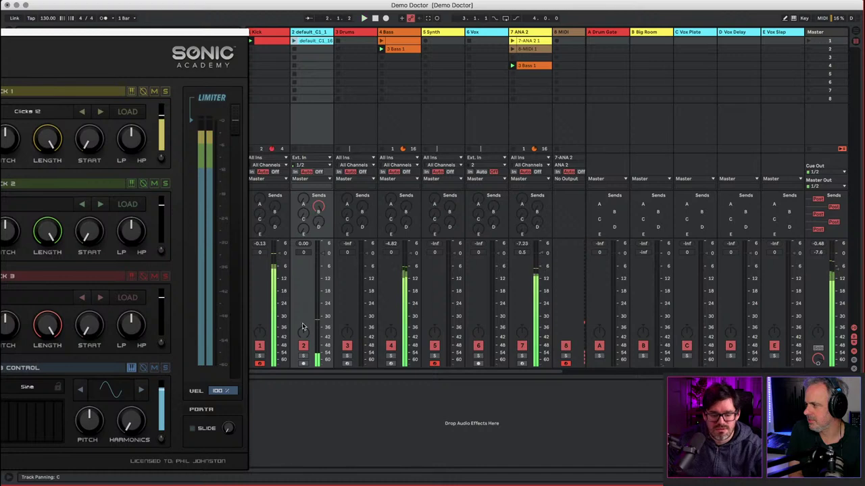
click(294, 41)
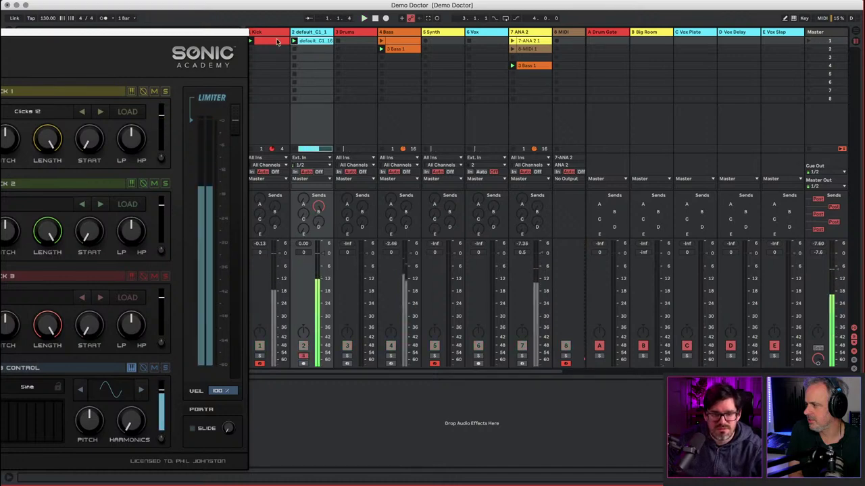
- Reveal the rendered kick clip's source file in Finder and return to the Kick 2 window
drag(34, 32, 671, 50)
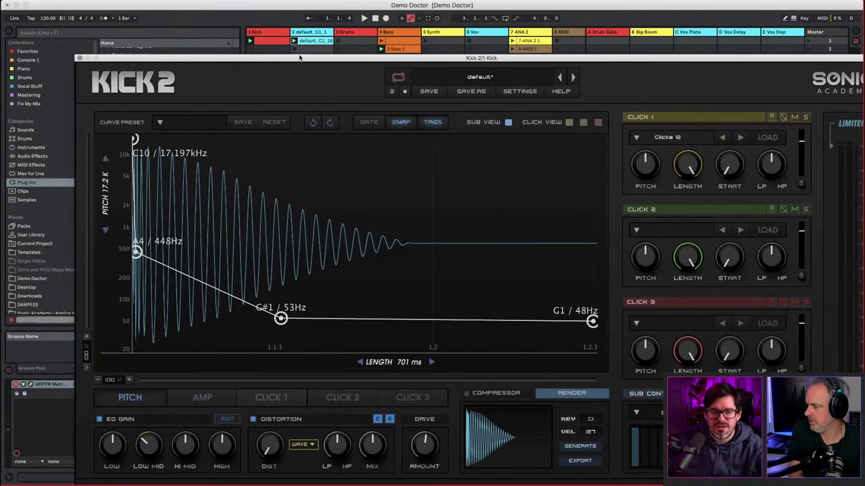
drag(299, 57, 384, 115)
right_click(315, 42)
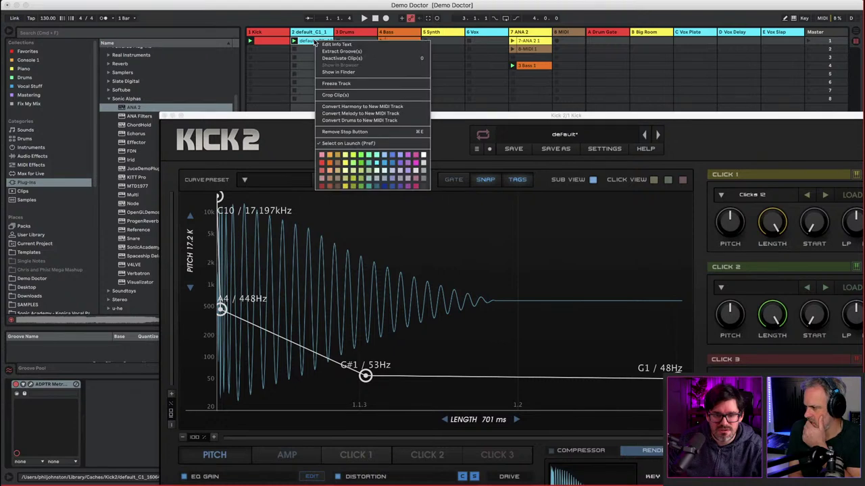
click(338, 72)
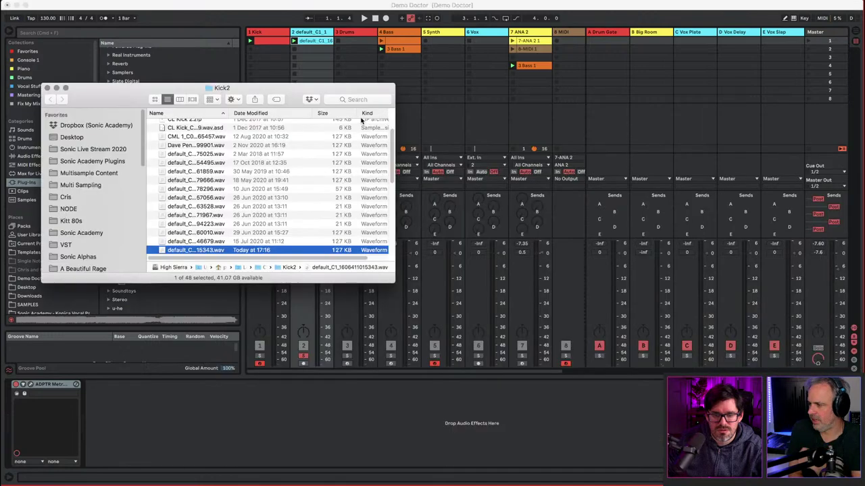
drag(2, 84, 0, 83)
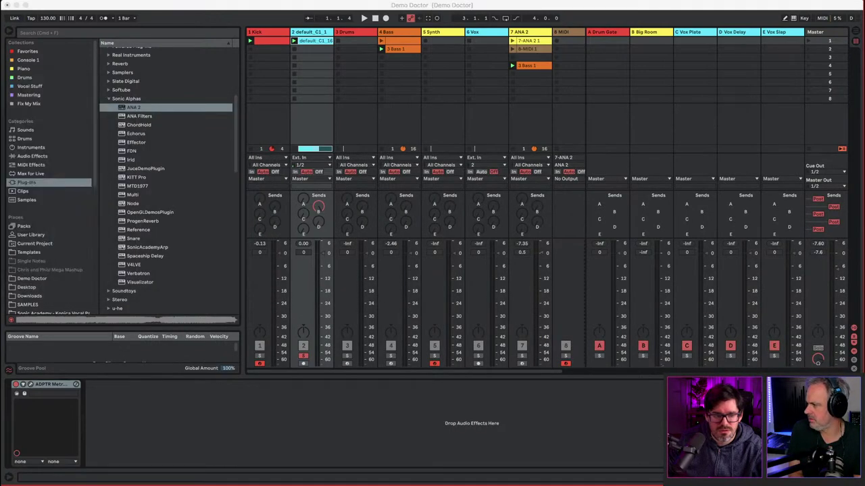
click(241, 184)
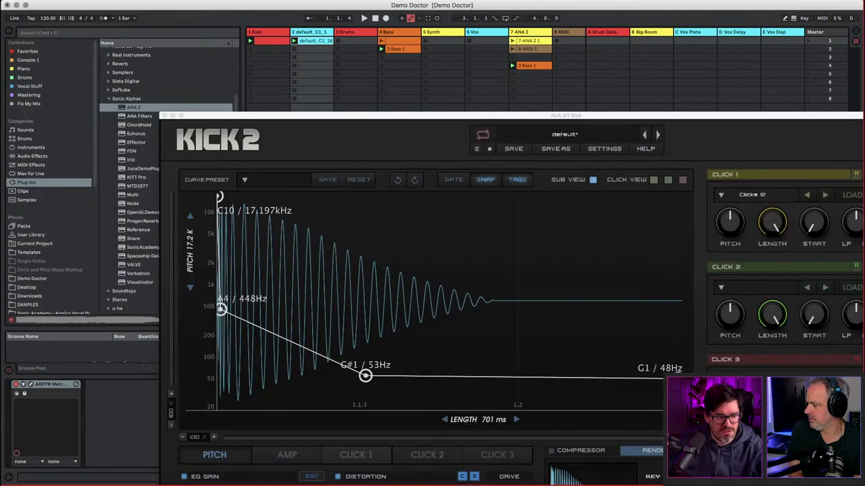
- Set Kick 2's GUI size to 100% in its settings so that the window leaves the clip slots accessible
drag(0, 270, 748, 291)
drag(300, 115, 76, 46)
click(382, 78)
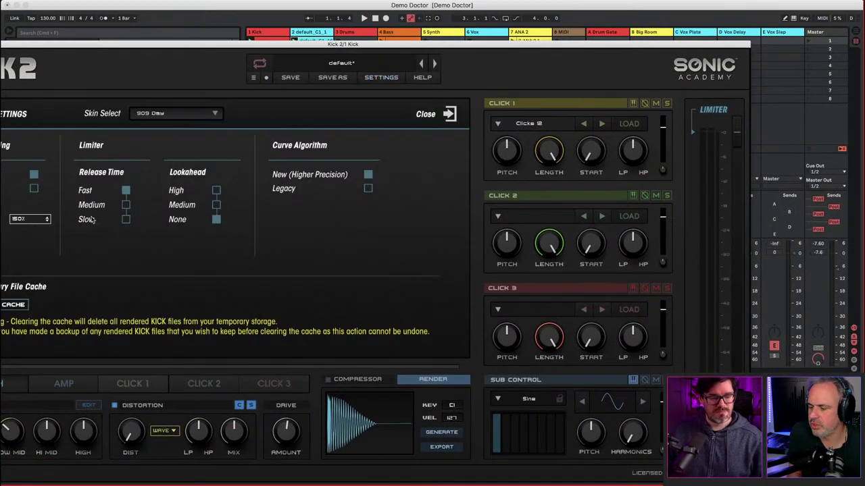
click(44, 221)
click(31, 244)
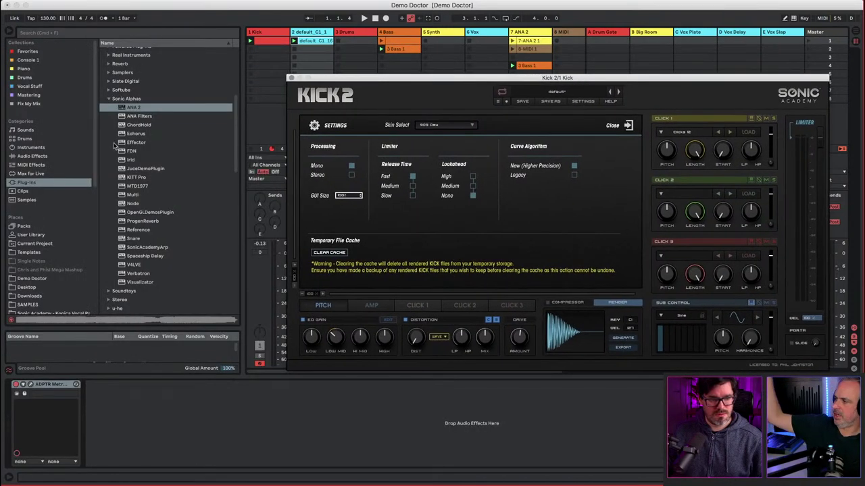
drag(0, 260, 695, 195)
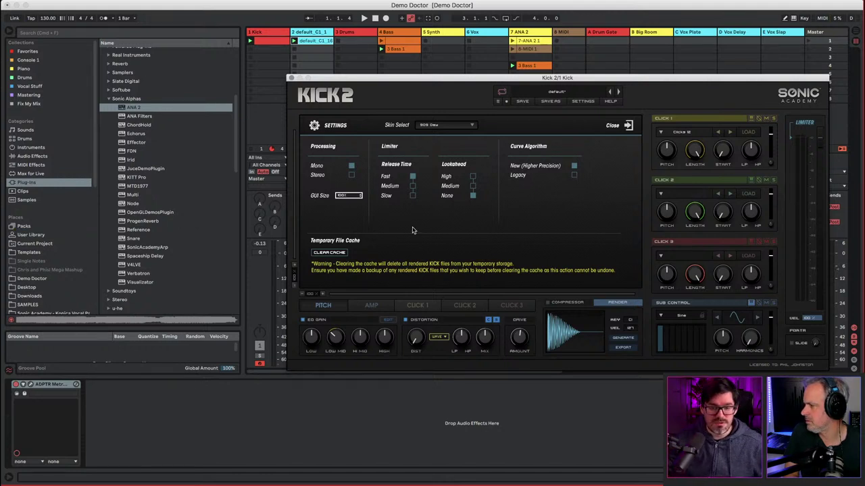
- Freeze and flatten the default_C1_1 audio track
right_click(311, 43)
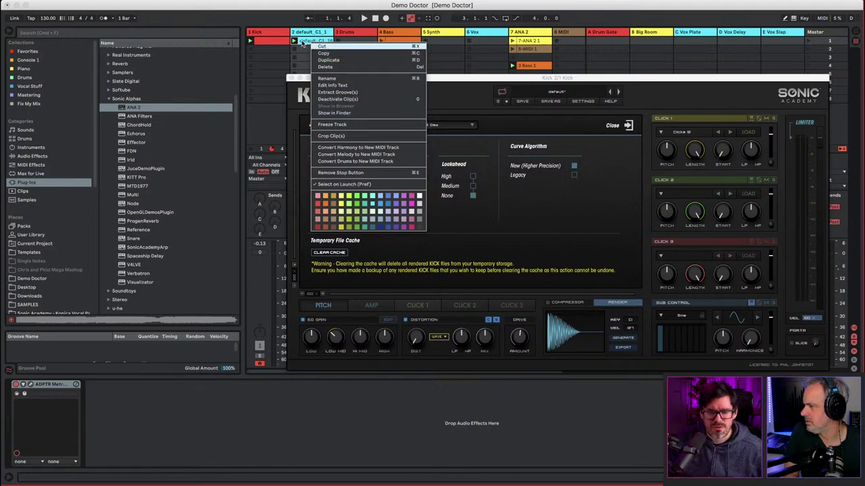
click(303, 44)
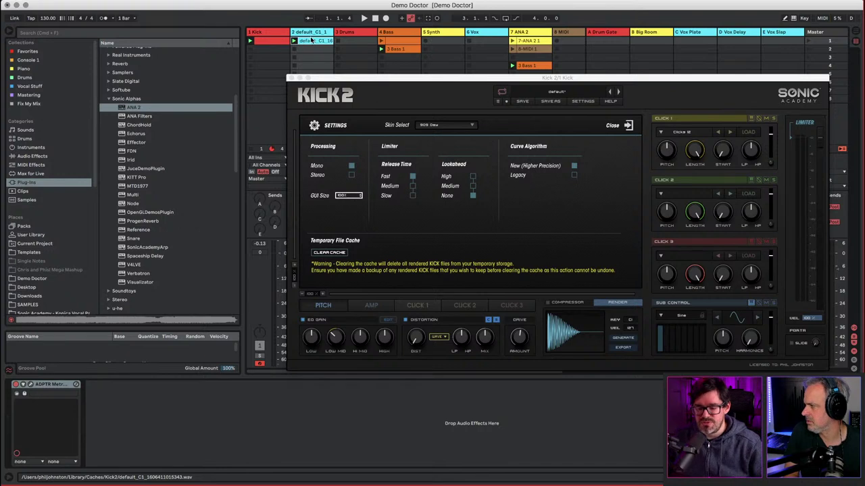
right_click(317, 44)
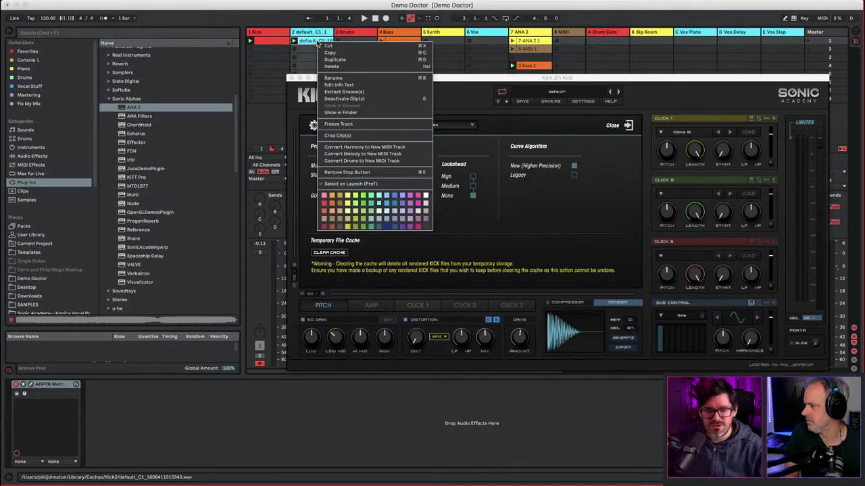
click(346, 125)
right_click(316, 42)
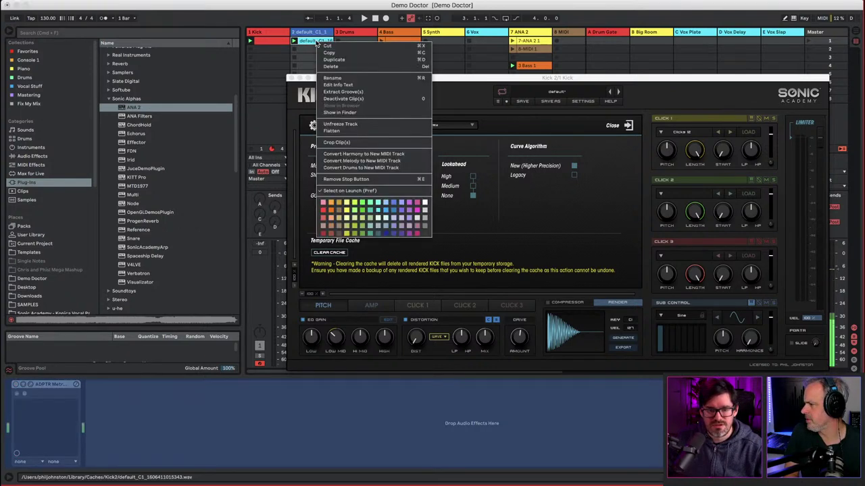
click(347, 125)
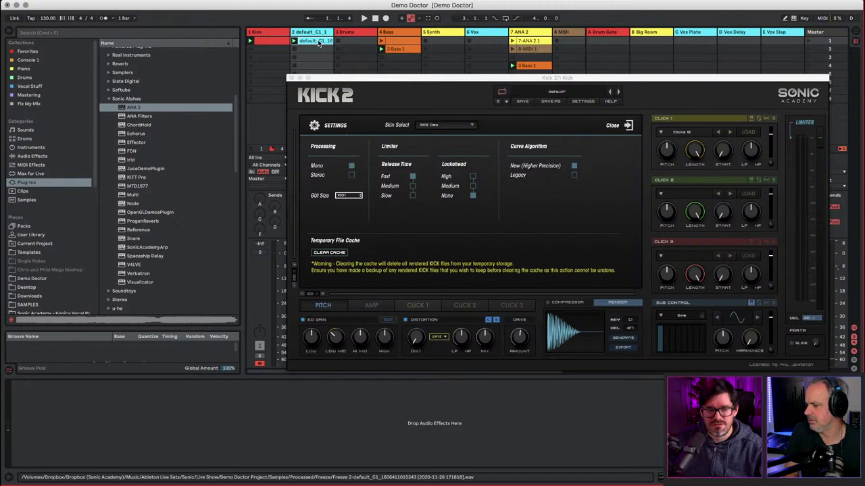
- Load the flattened clip into Kick 2's Click 2 slot and audition it with that slot and the Kick track soloed
drag(317, 42, 684, 197)
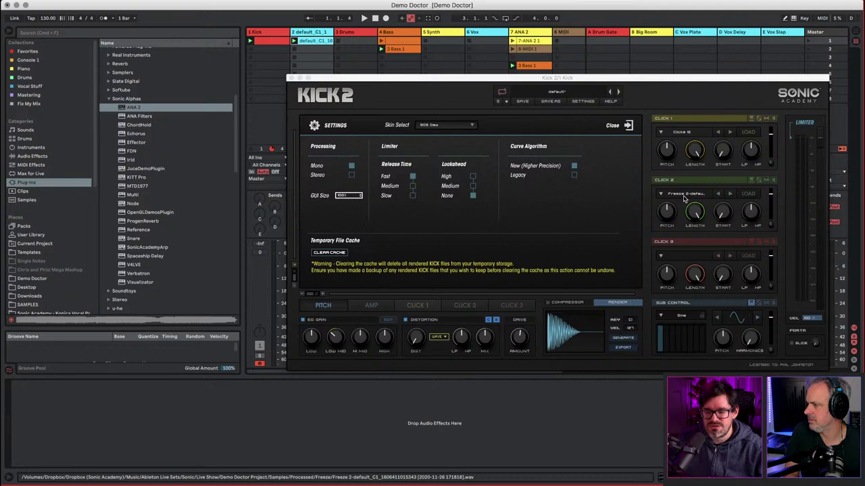
click(773, 181)
key(space)
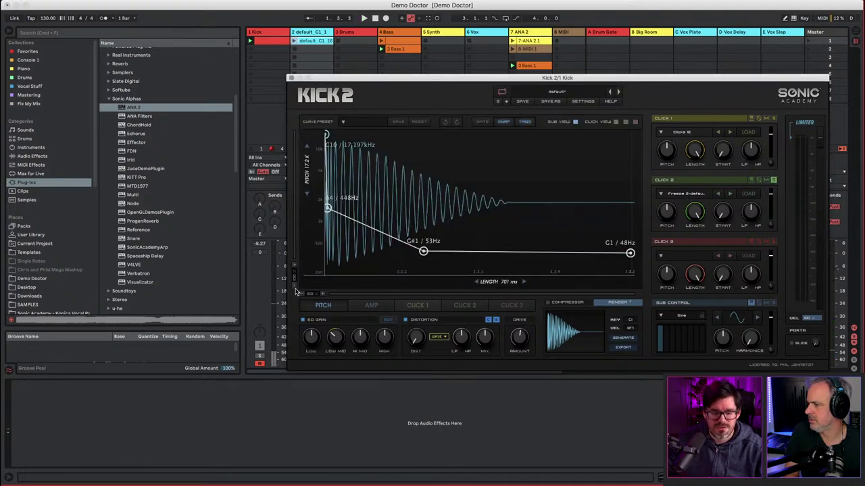
click(262, 356)
key(space)
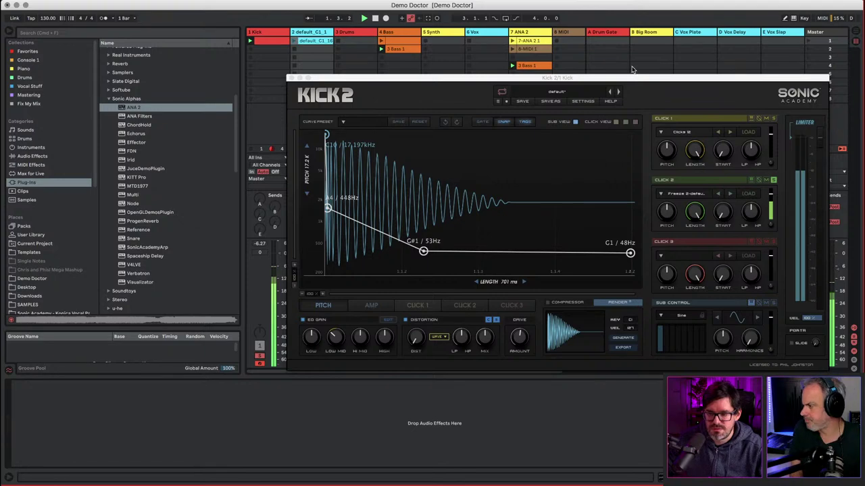
drag(569, 79, 579, 16)
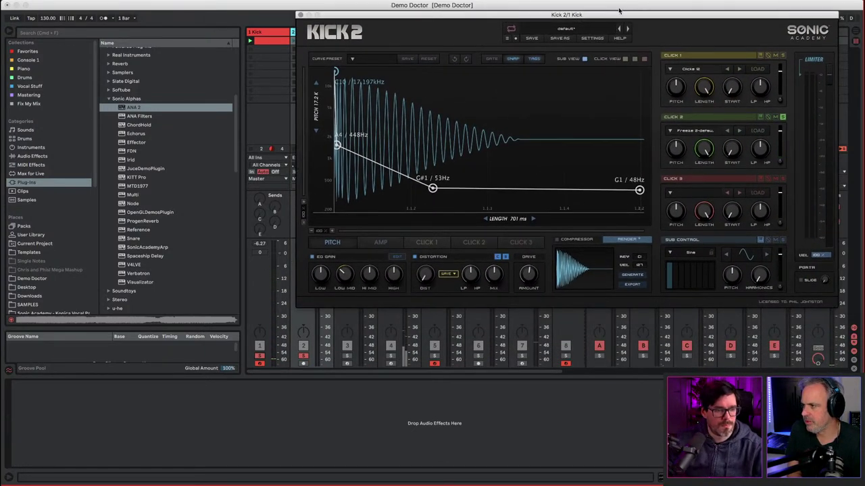
drag(358, 19, 368, 84)
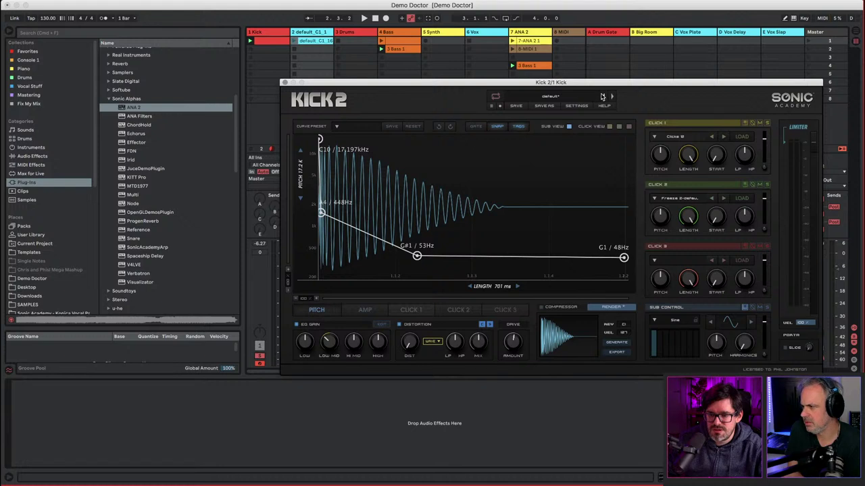
- Reload Kick 2's default preset and turn down the distortion drive amount while the kick plays
click(602, 97)
key(space)
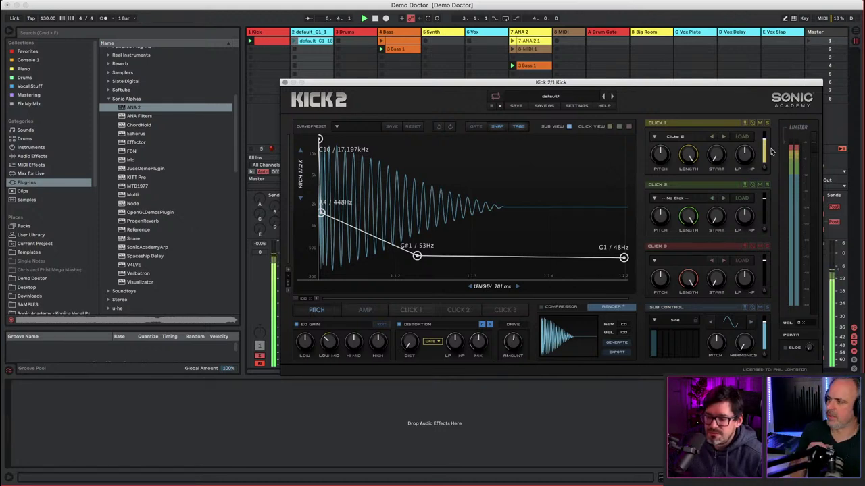
drag(518, 341, 509, 398)
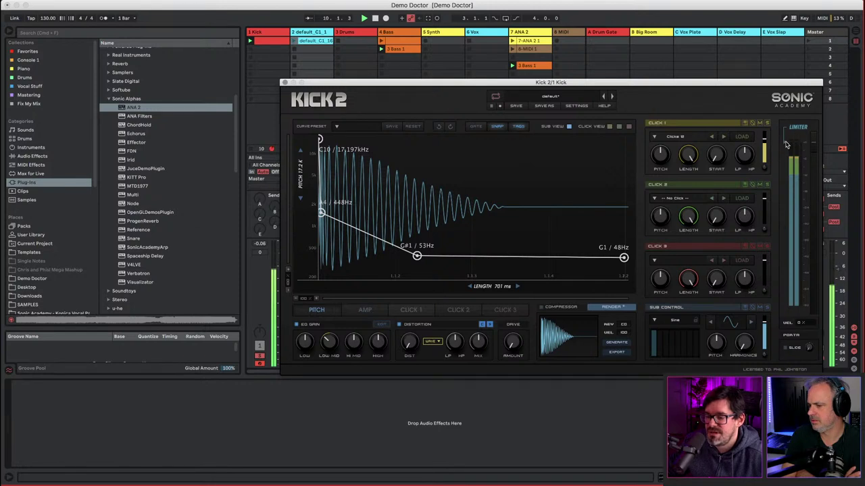
- Load the Audi 01 factory preset from the Progressive House category in Kick 2
mouse_move(786, 142)
mouse_down()
mouse_move(783, 314)
mouse_move(786, 191)
mouse_move(800, 155)
mouse_up()
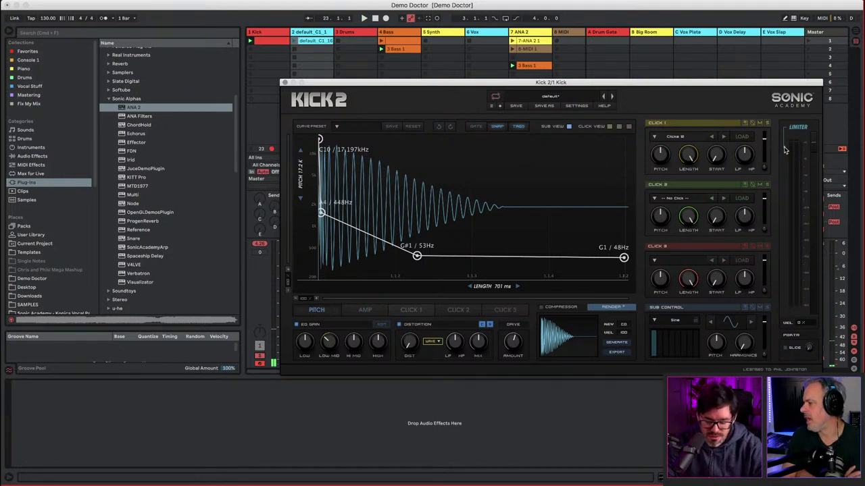
click(604, 98)
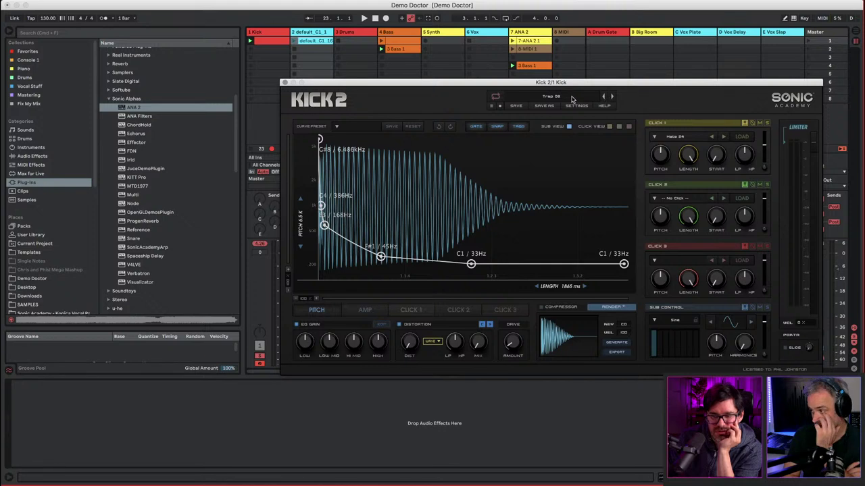
click(559, 99)
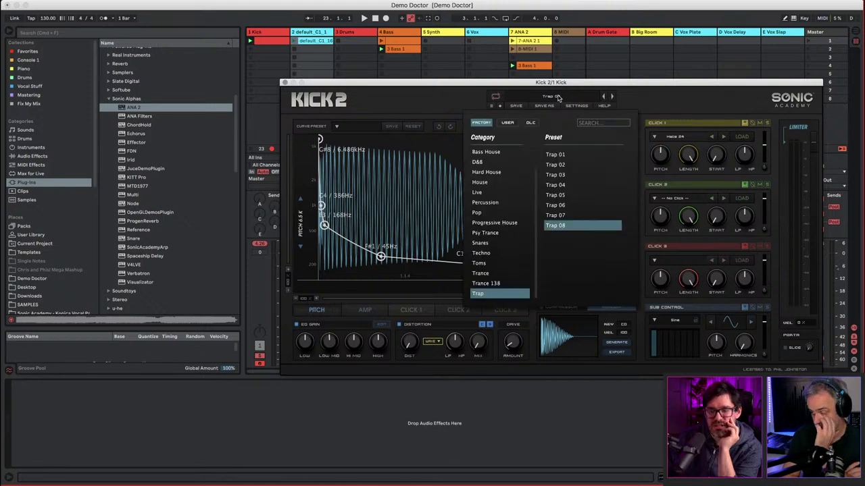
click(487, 214)
scroll(486, 212, up, 2)
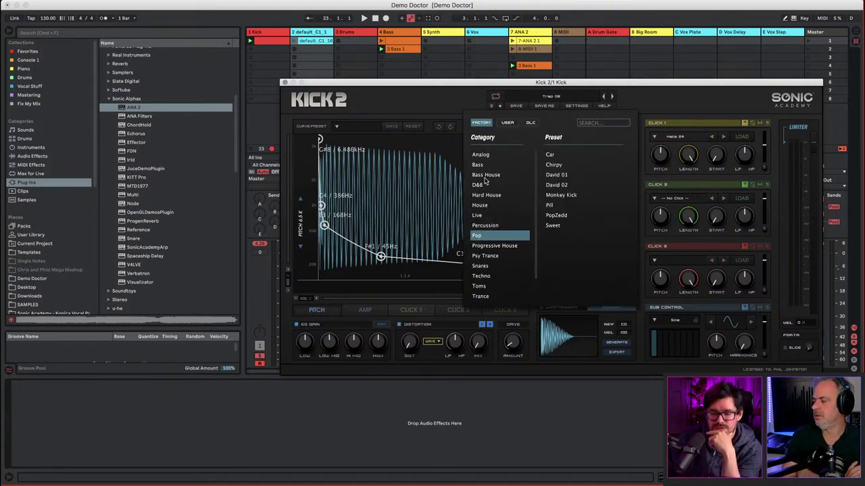
scroll(490, 256, down, 2)
scroll(490, 254, up, 2)
click(493, 247)
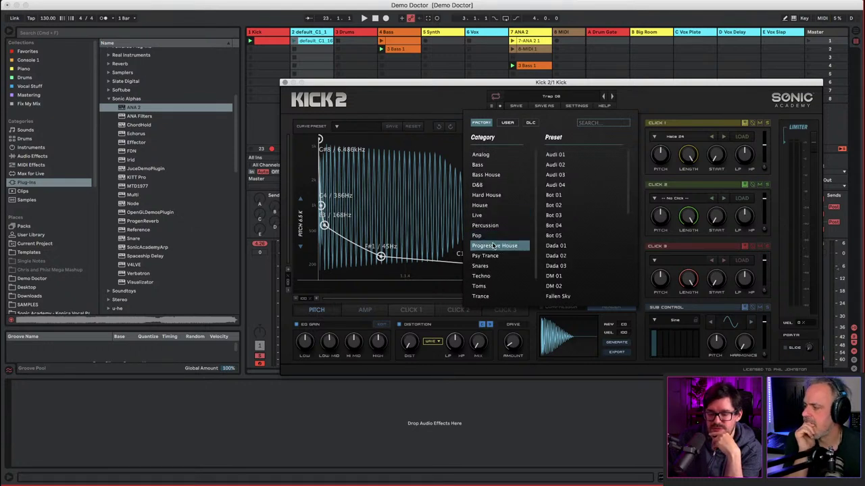
click(558, 155)
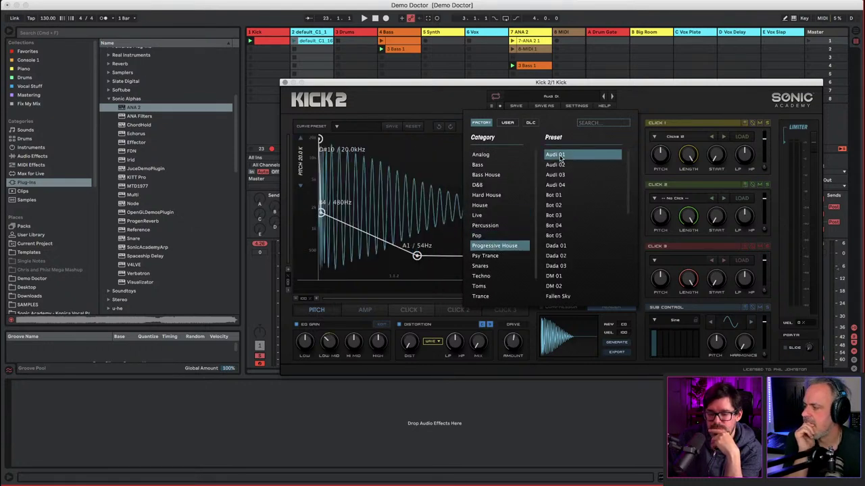
click(415, 93)
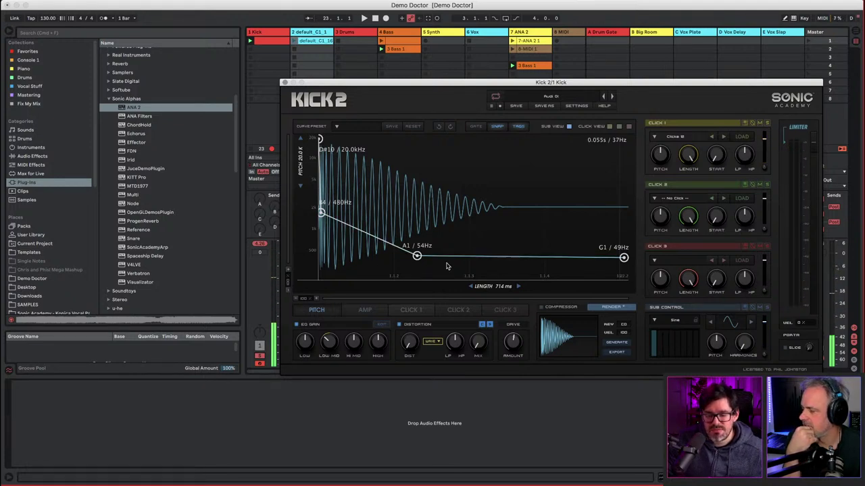
- Move the pitch envelope's low middle node slightly later at G1 (49 Hz), and extend the amp envelope's decay node to a level of 0.84
drag(417, 257, 430, 260)
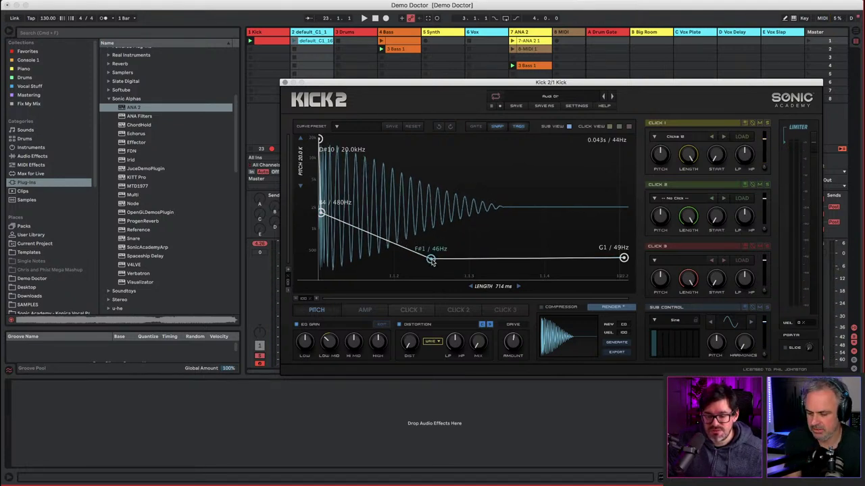
click(519, 127)
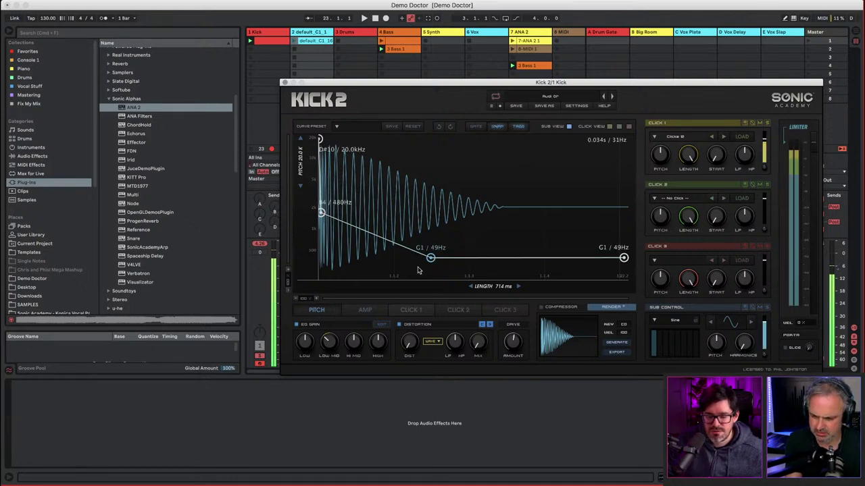
click(365, 309)
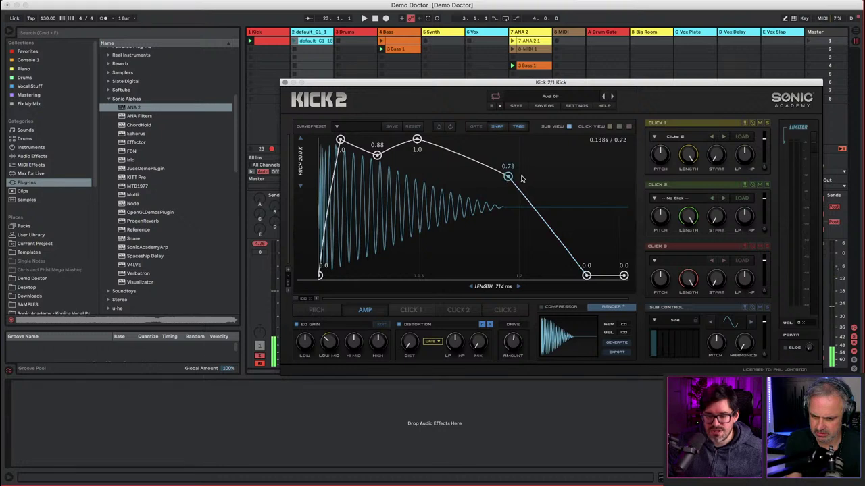
drag(508, 177, 566, 163)
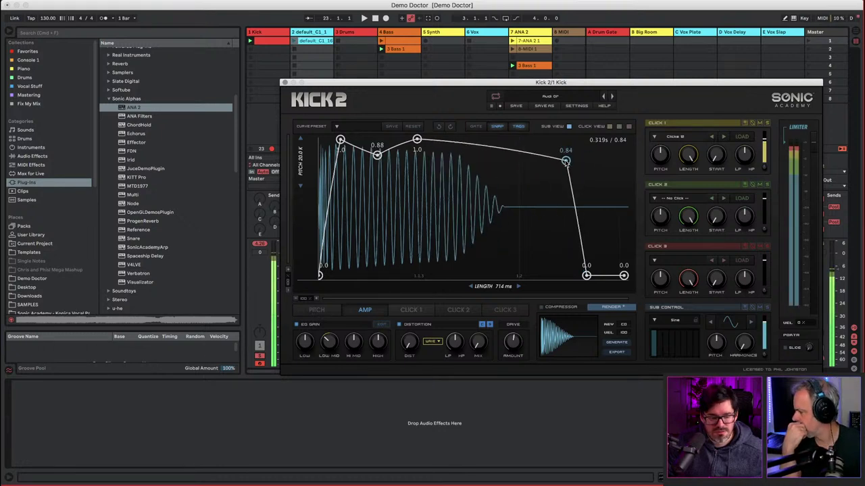
- Move the pitch envelope's G1 node later in time and add a node before it at A#2 (117 Hz)
click(325, 311)
drag(430, 257, 454, 261)
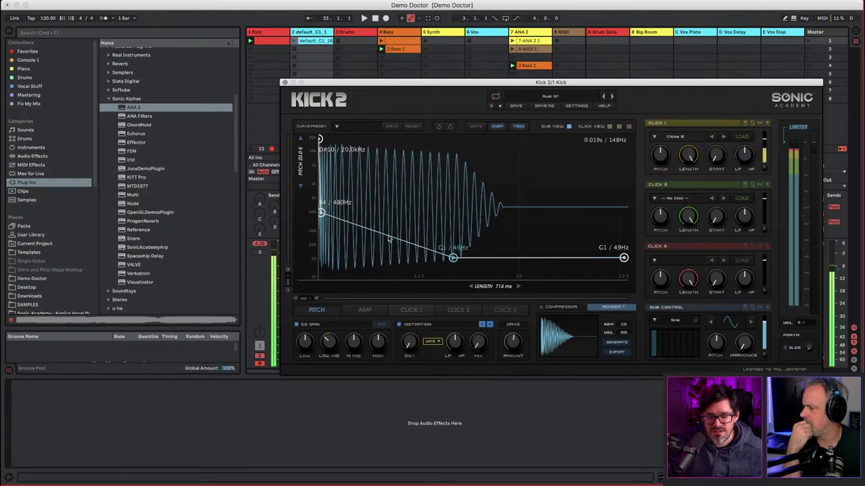
drag(389, 238, 420, 243)
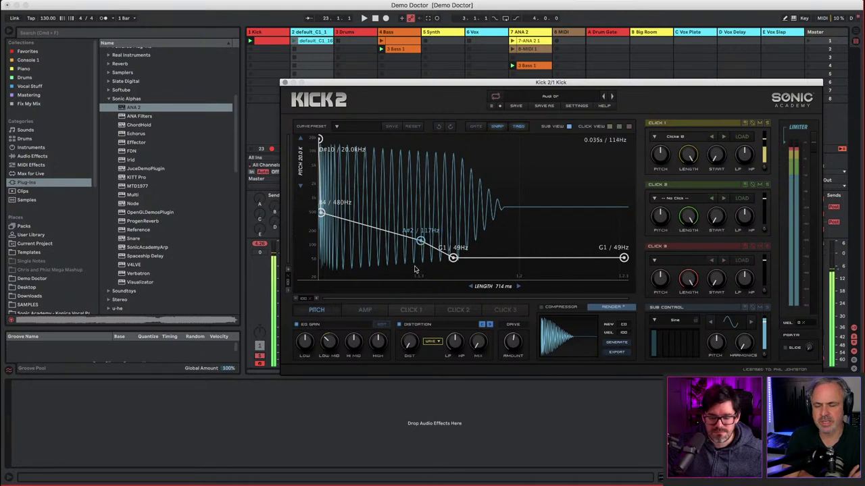
- Pull the amp envelope's decay node earlier and down to 0.72 to shorten the kick's tail, and close the Kick 2 window
click(365, 309)
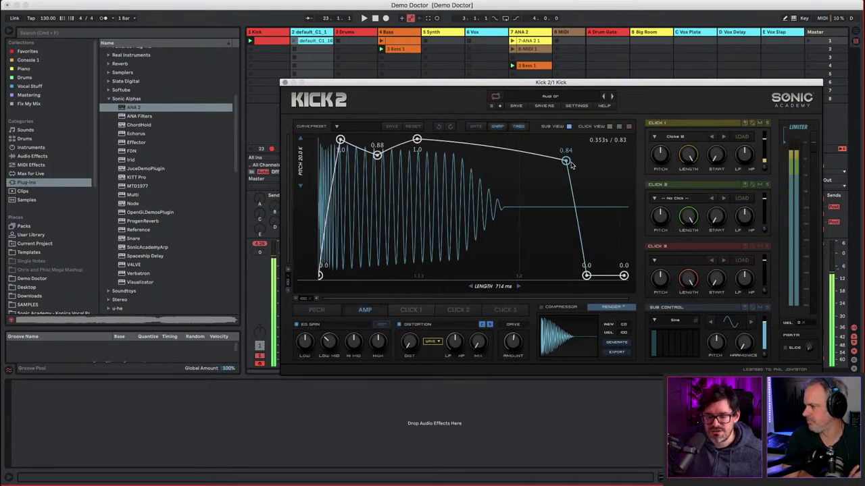
drag(566, 161, 495, 177)
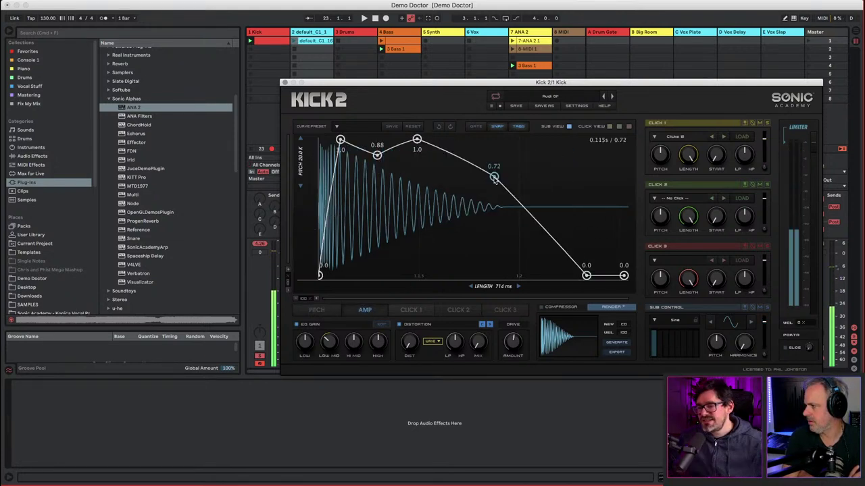
click(283, 83)
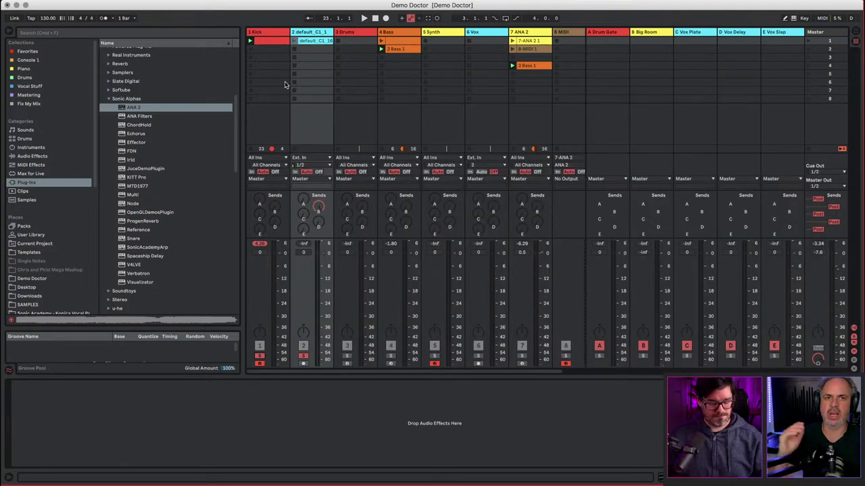